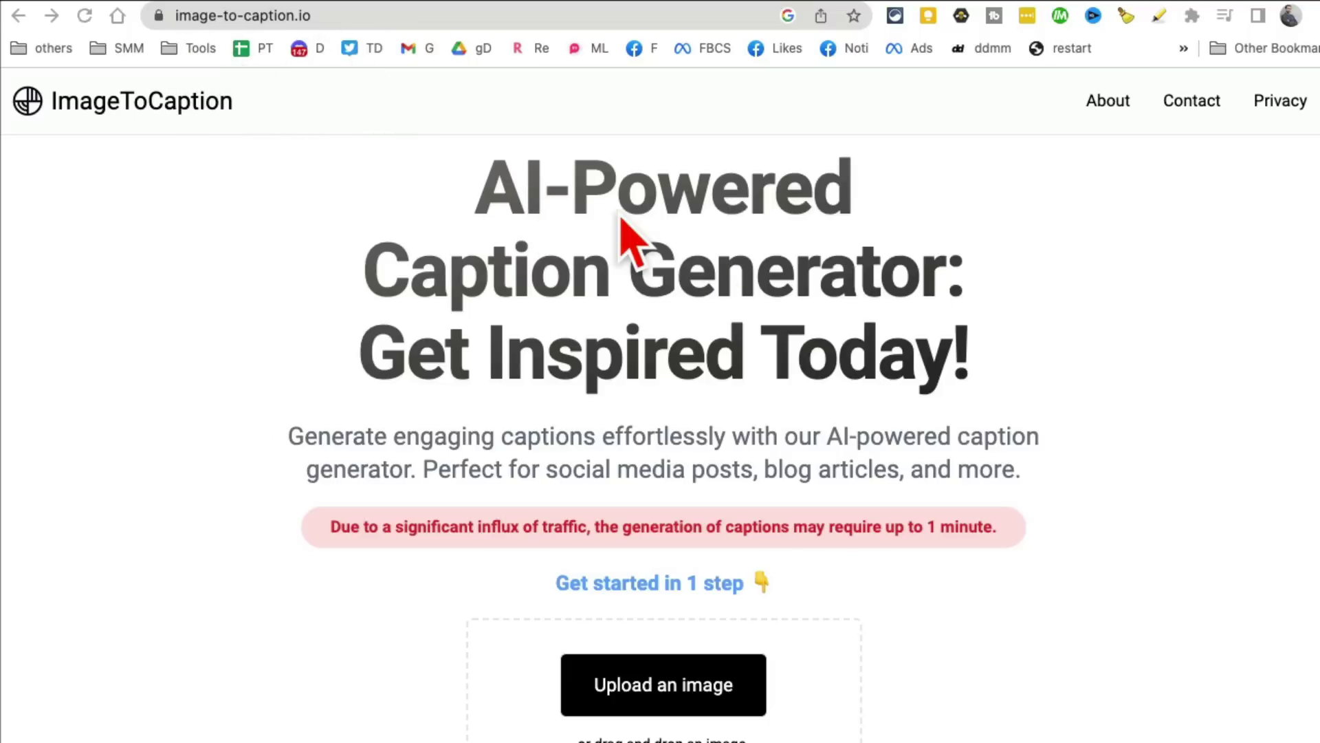
scroll(671, 248, down, 3)
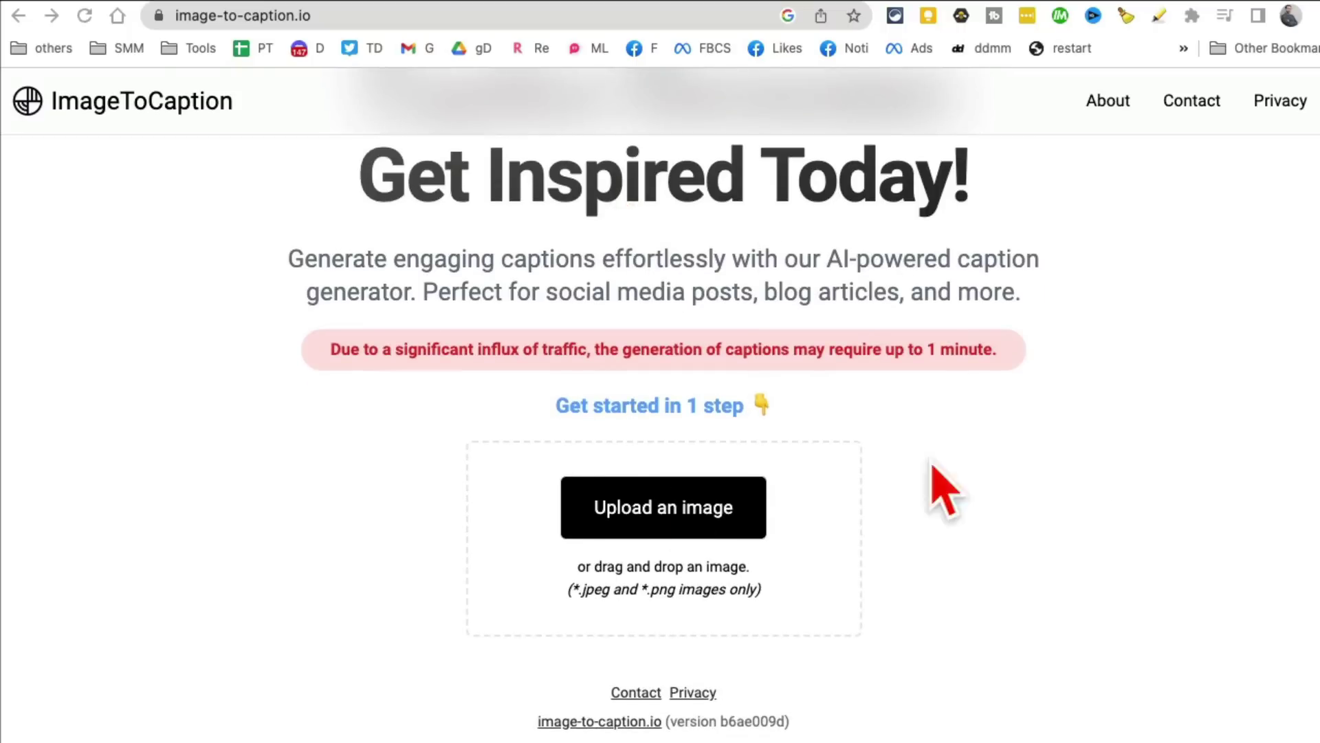
Step: Start an image upload on ImageToCaption so the file picker appears
click(713, 498)
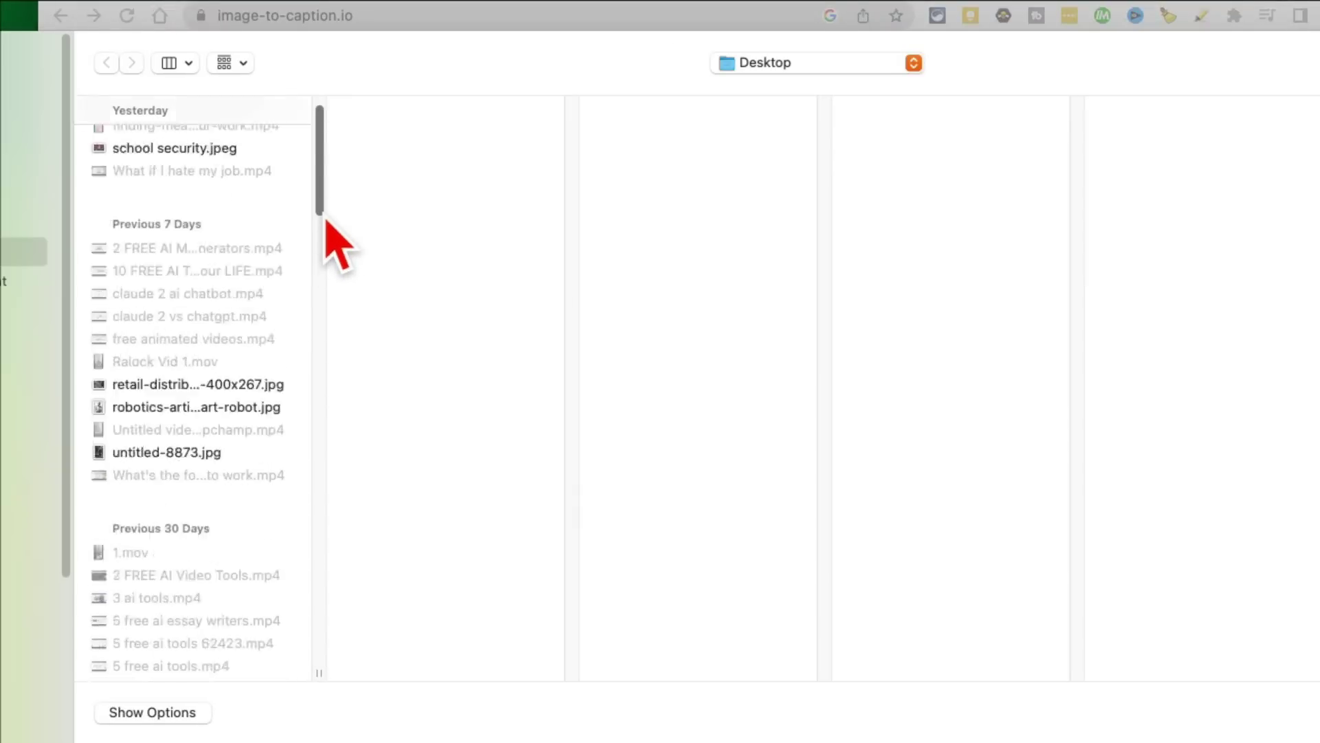
Step: Preview apex 1 and apex 2, then pick apex 3.jpeg soccer photo for captioning
drag(326, 219, 326, 292)
click(209, 470)
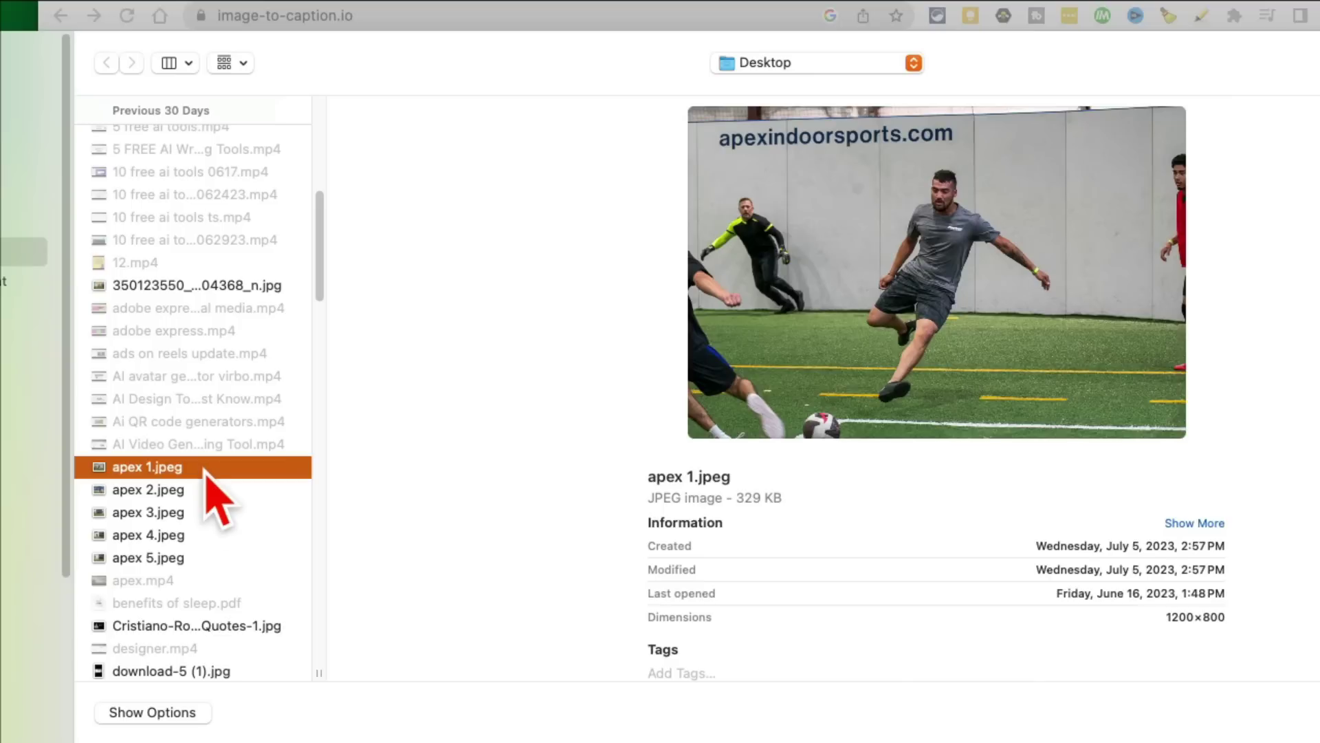
click(206, 489)
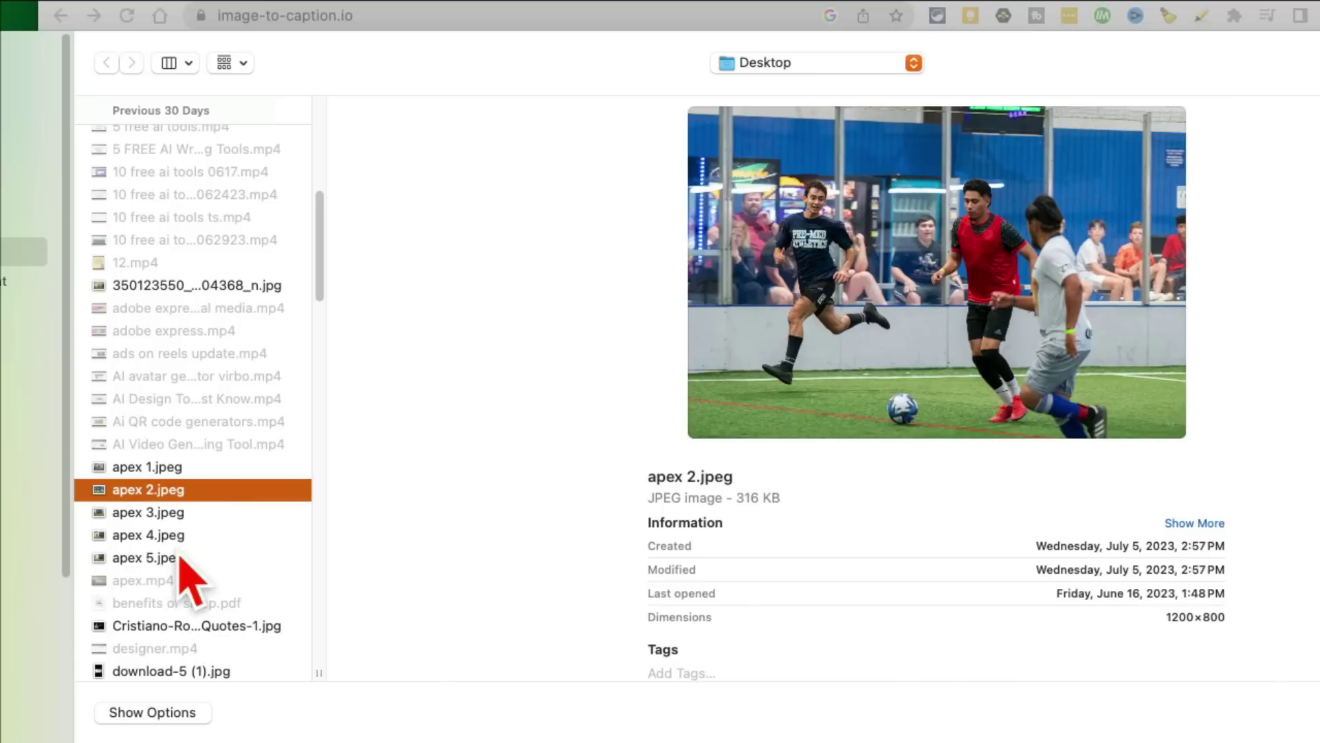
click(177, 520)
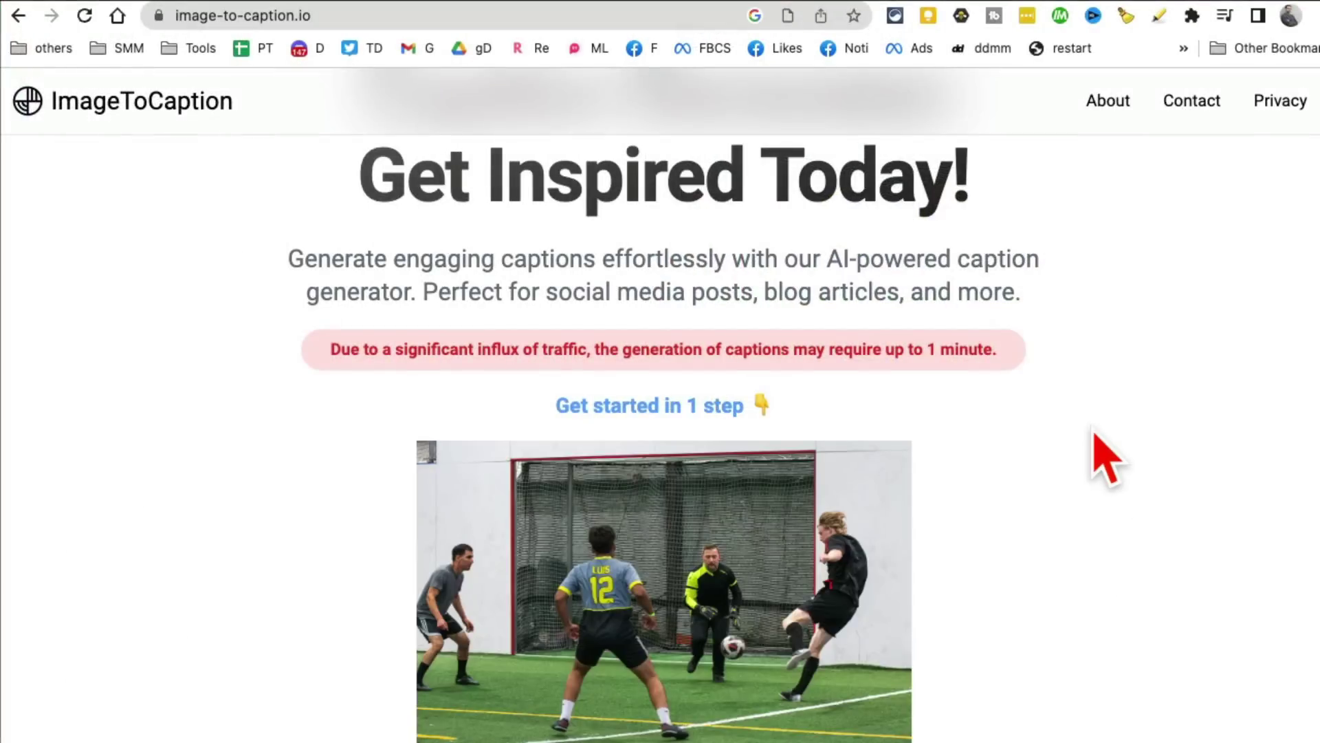
scroll(1104, 455, down, 4)
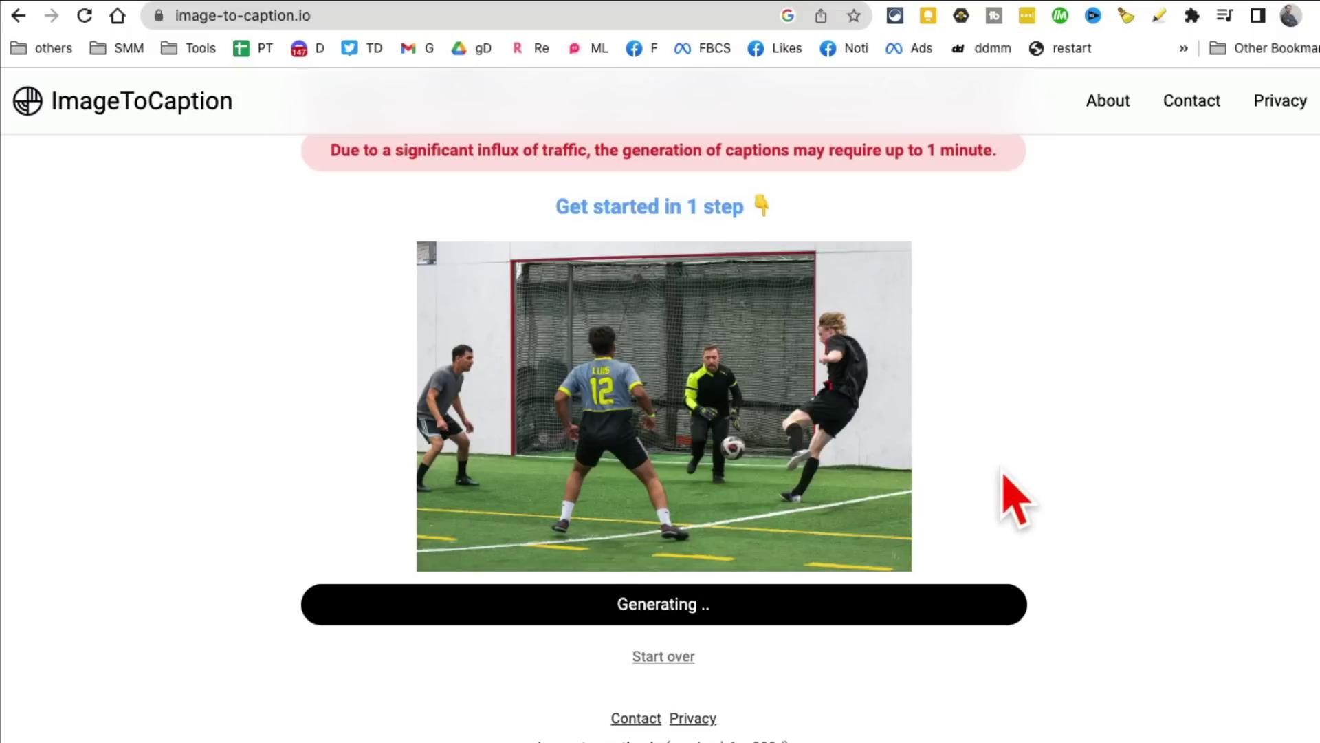
scroll(782, 513, down, 5)
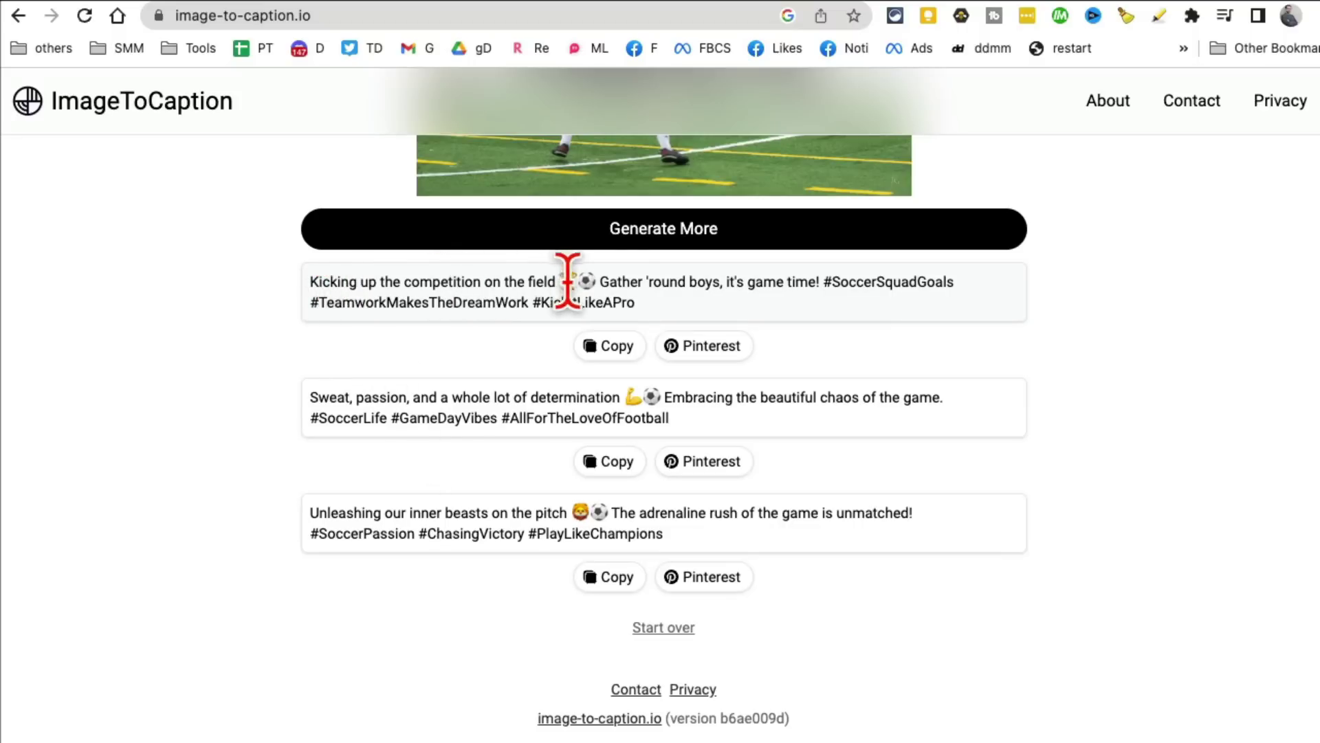
Step: Review the generated soccer captions, highlighting parts of the first and second ones
mouse_move(654, 307)
mouse_down()
mouse_move(413, 306)
mouse_move(605, 303)
mouse_up()
click(623, 306)
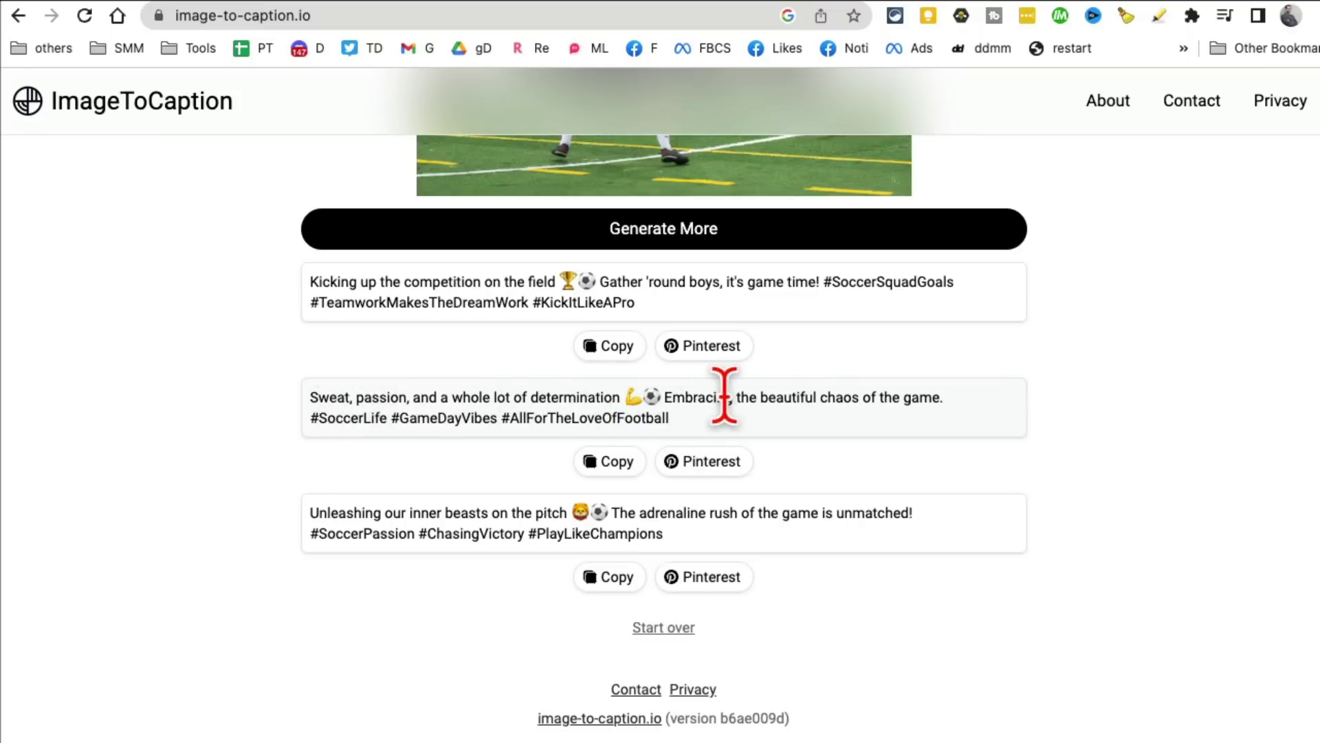
drag(660, 394, 577, 446)
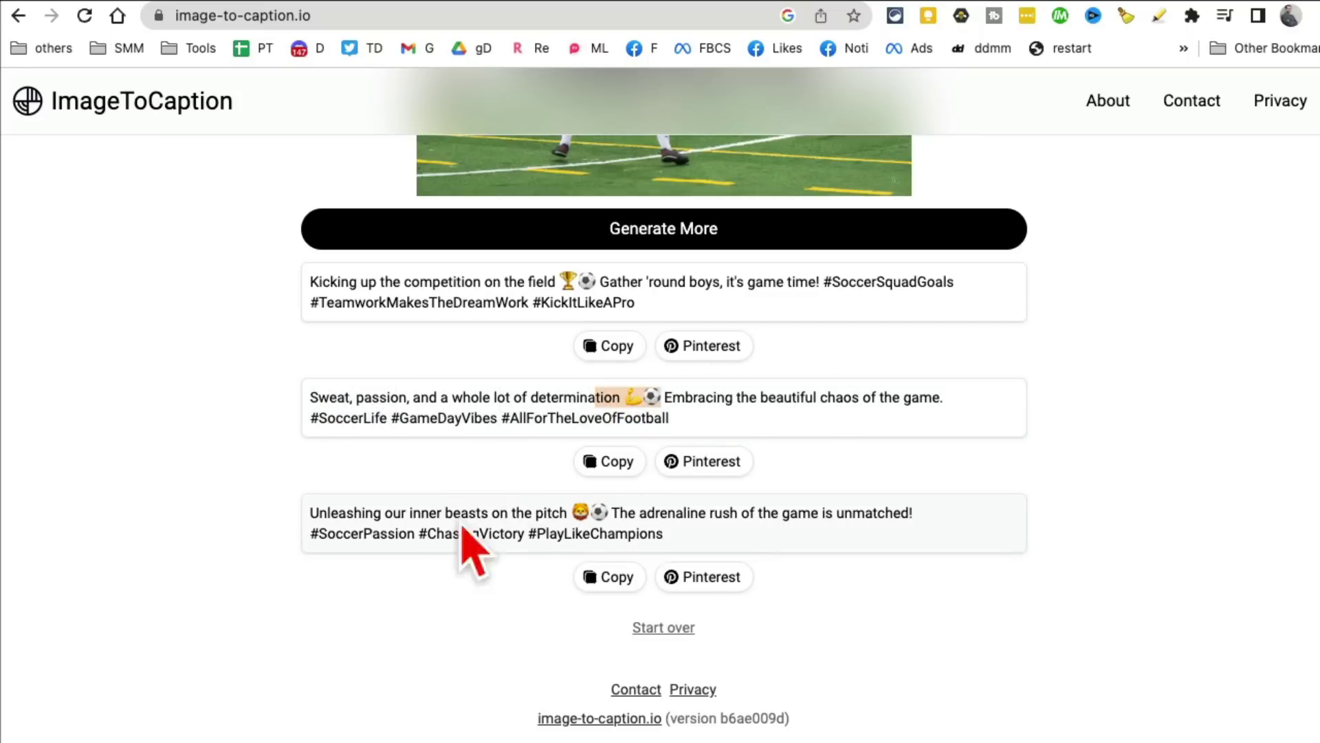
scroll(895, 506, up, 5)
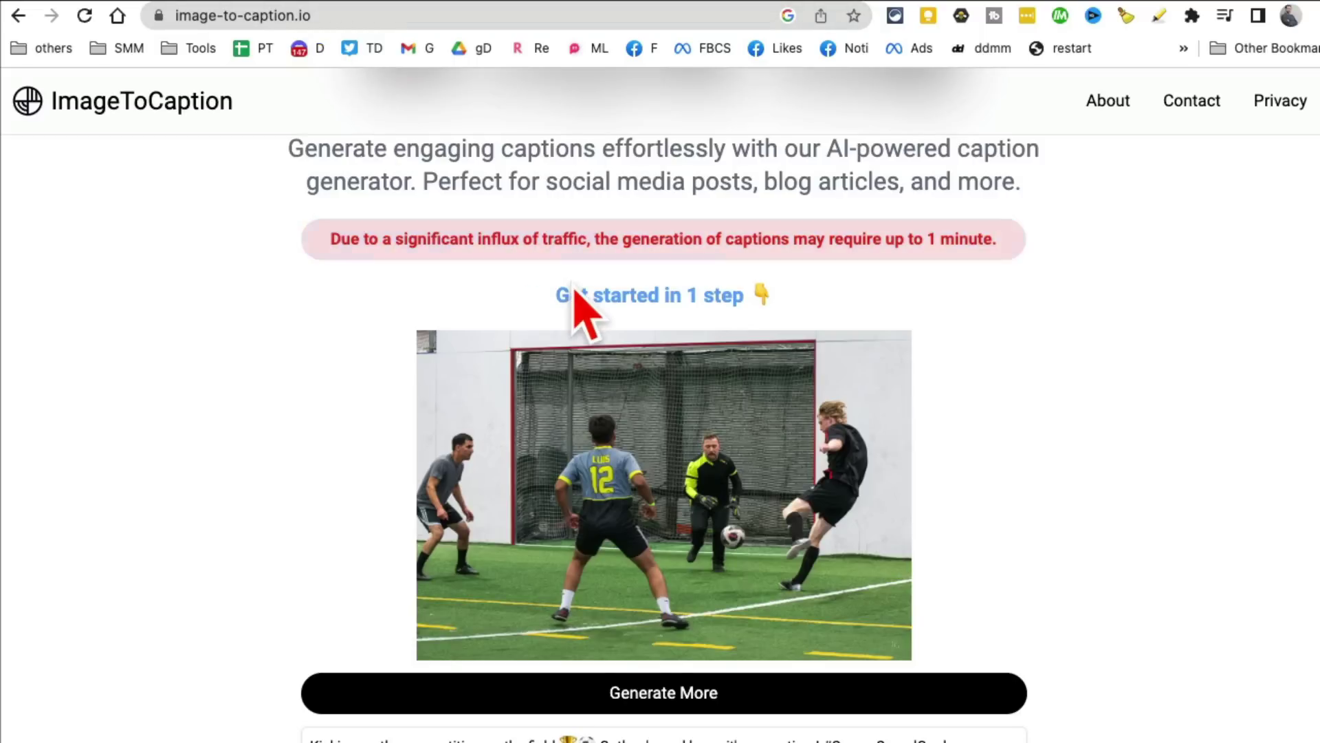
scroll(584, 304, up, 2)
drag(394, 287, 943, 287)
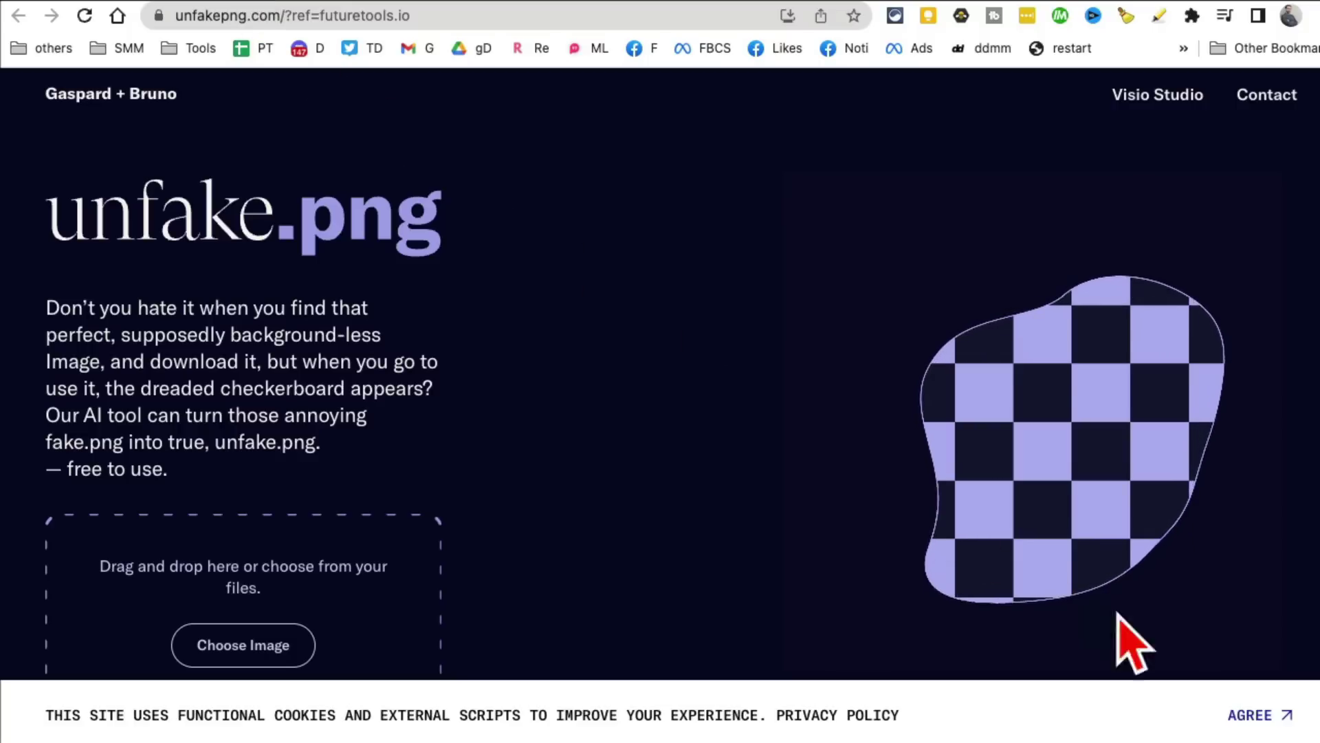
Step: Accept unfake.png's cookie notice, dismiss the robot preview and visit the Gaspard + Bruno site
click(1258, 720)
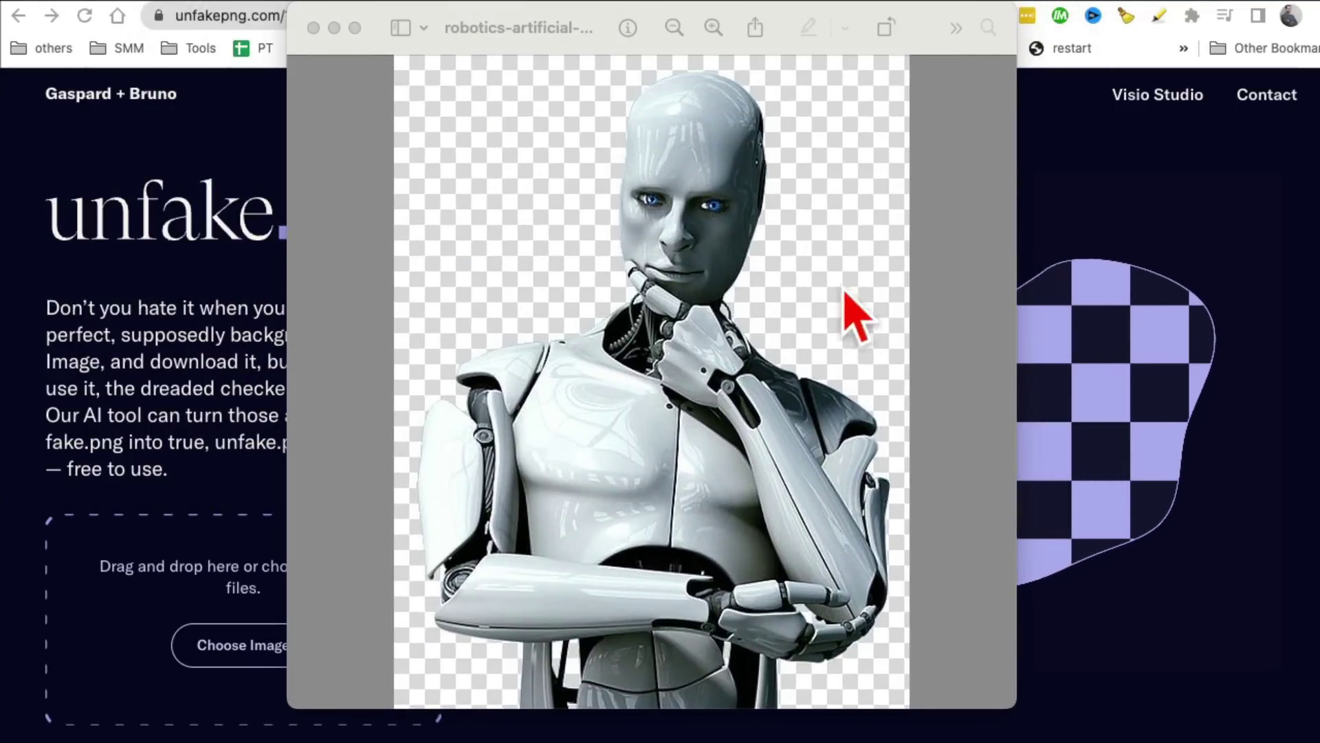
click(313, 29)
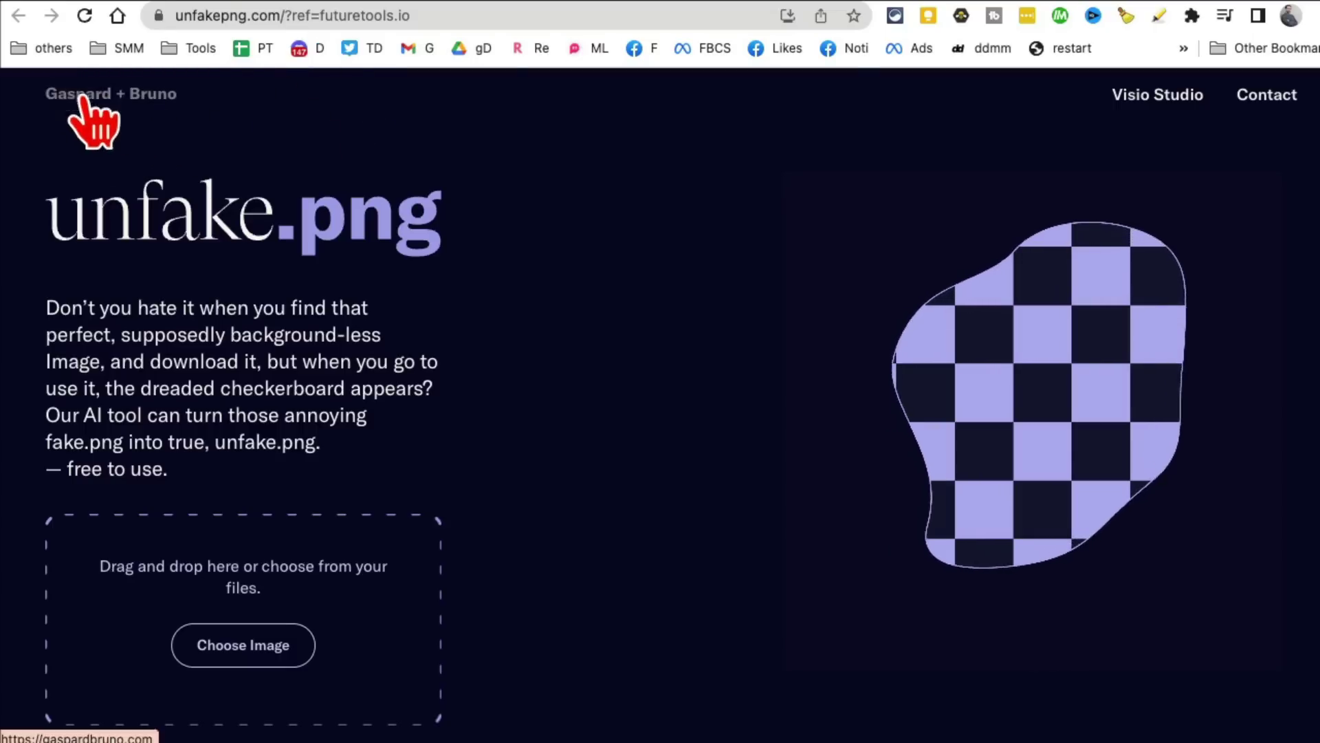
click(57, 92)
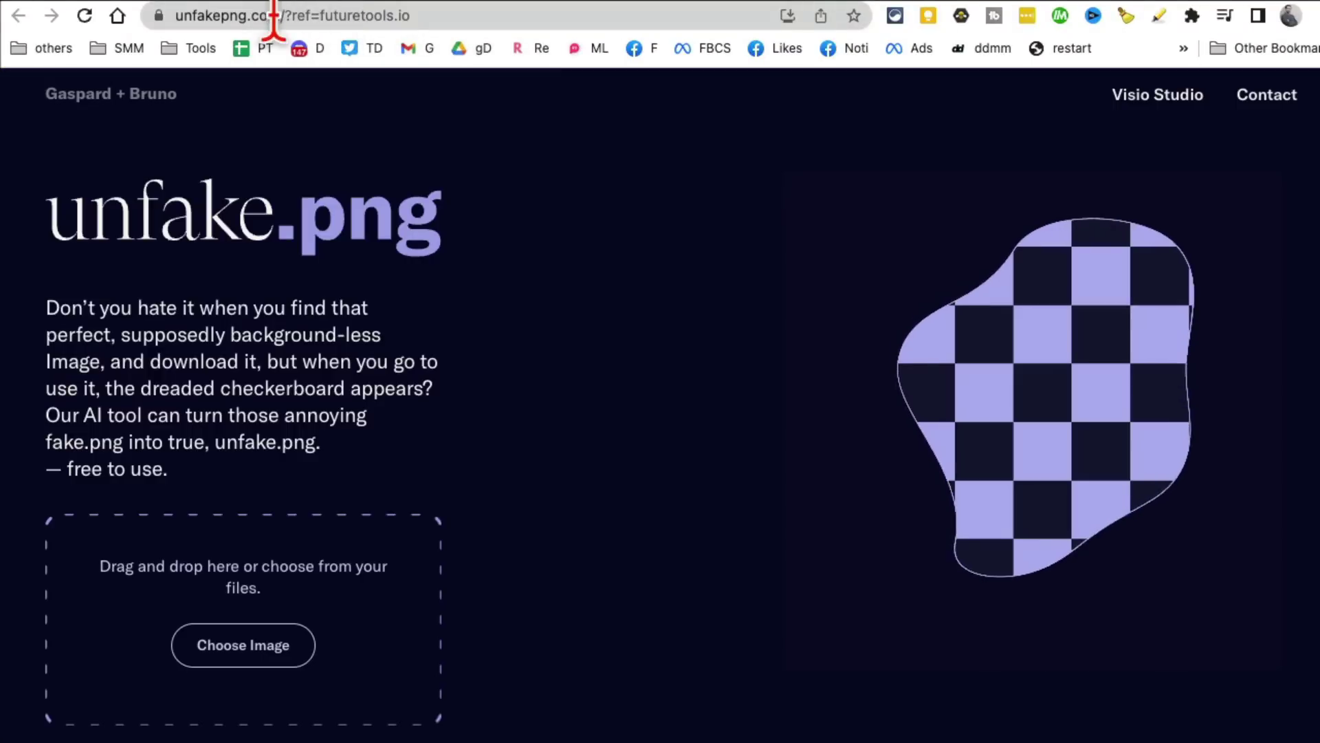
Step: Reload unfakepng.com with the '?ref=futuretools.io' referral tag removed from the address
drag(309, 15, 581, 65)
key(BackSpace)
key(Return)
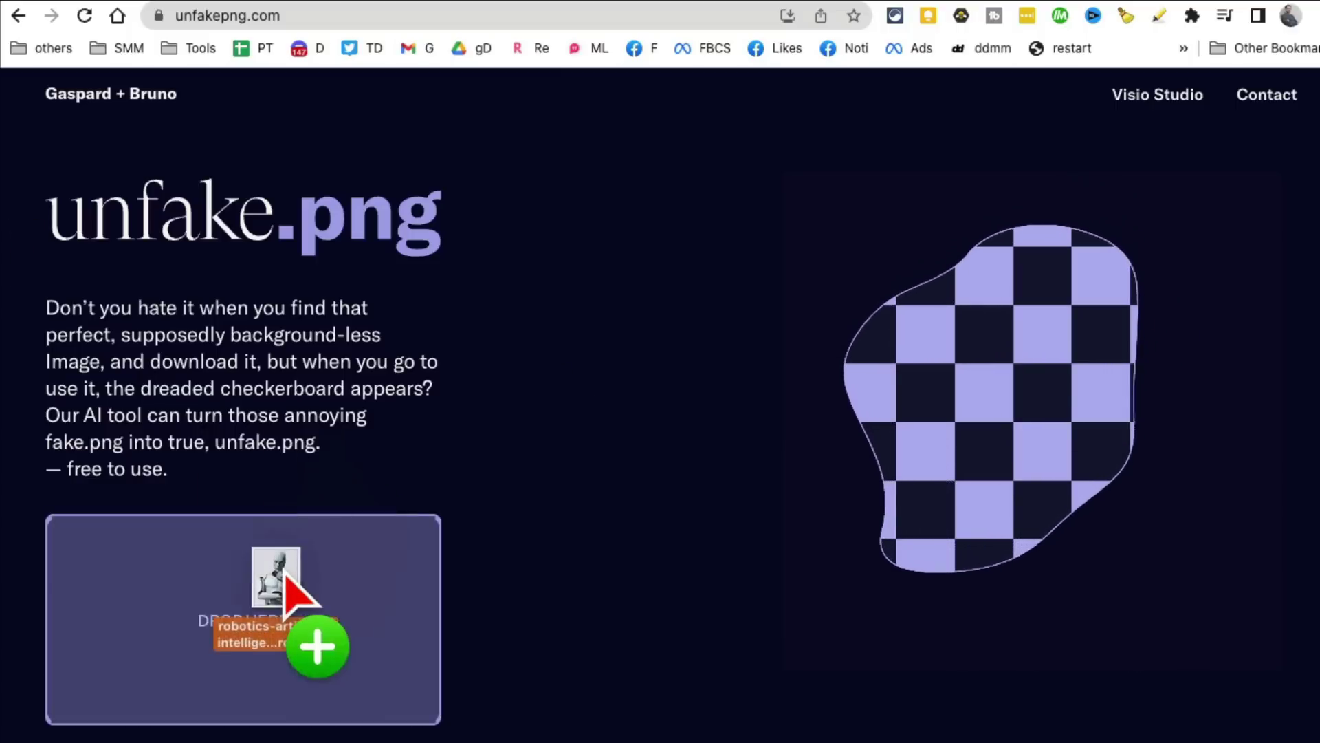
Step: Drop the robot clip-art image into unfake.png and start background removal
drag(295, 559, 309, 577)
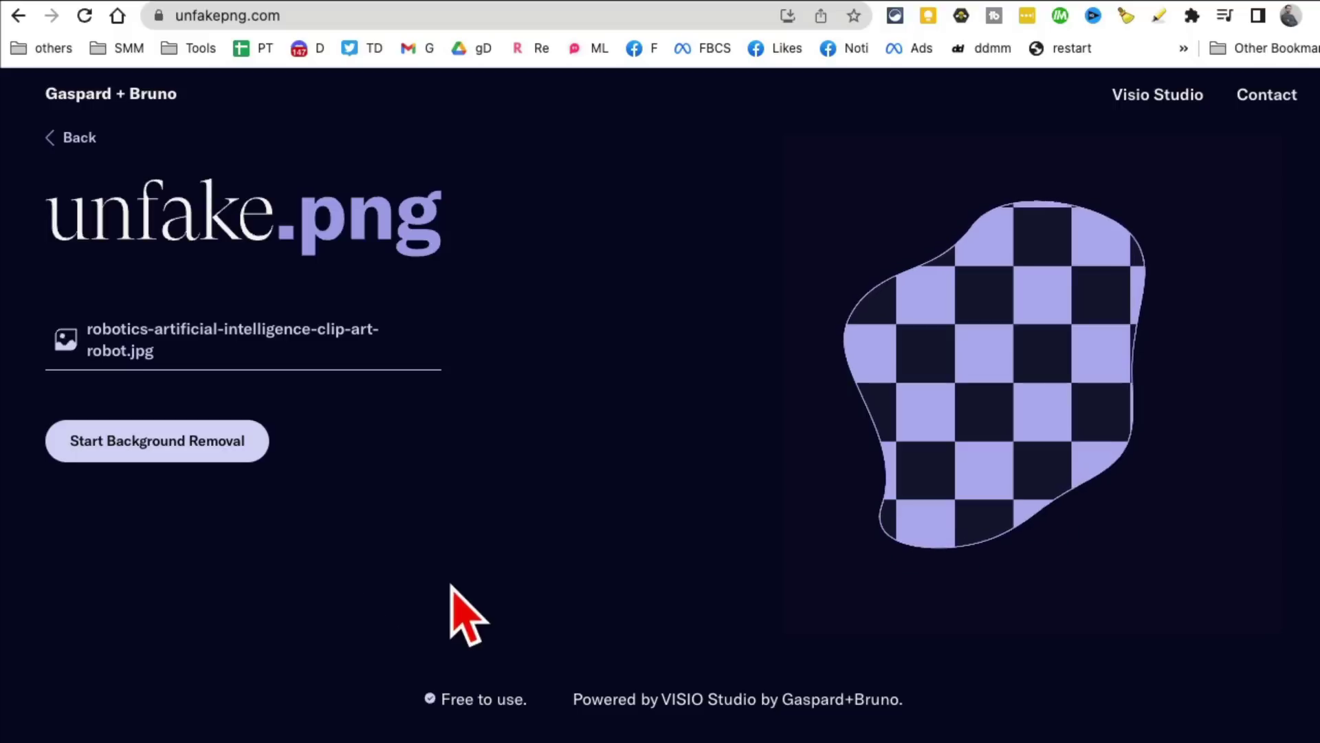
click(130, 464)
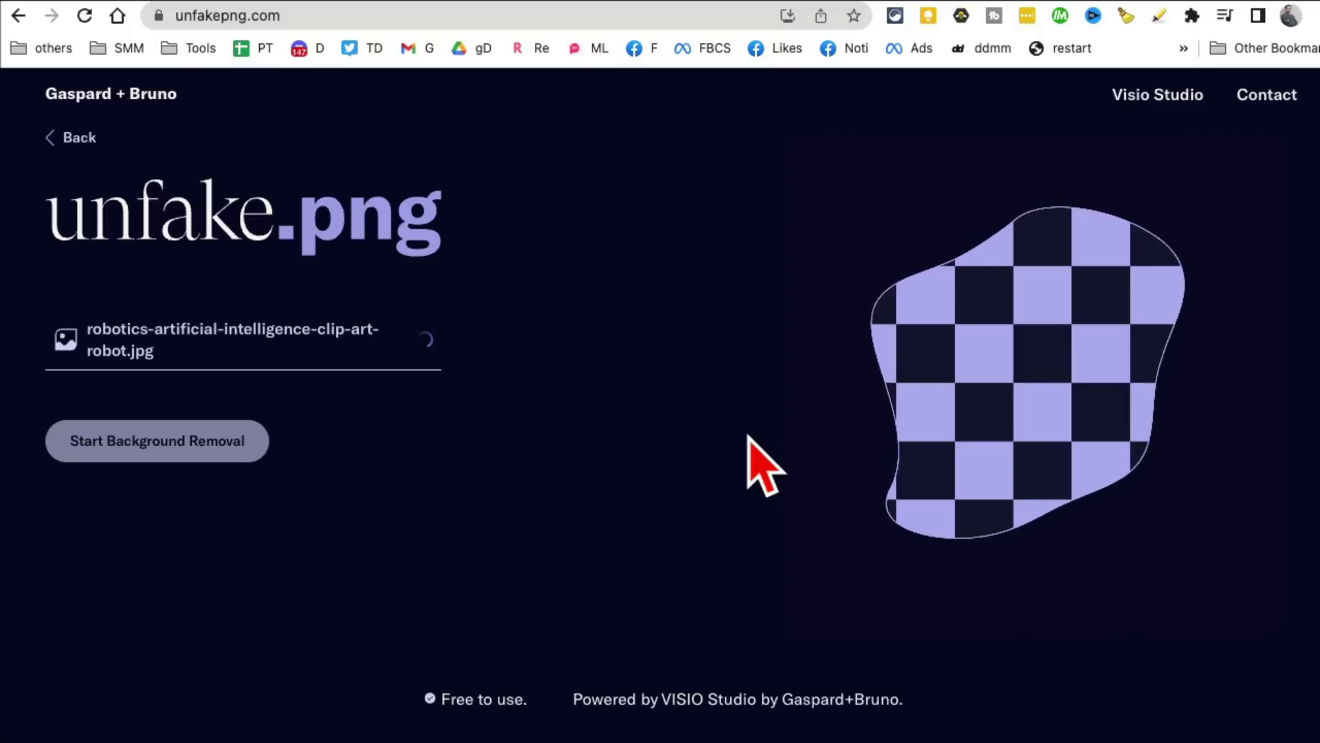
scroll(747, 464, down, 1)
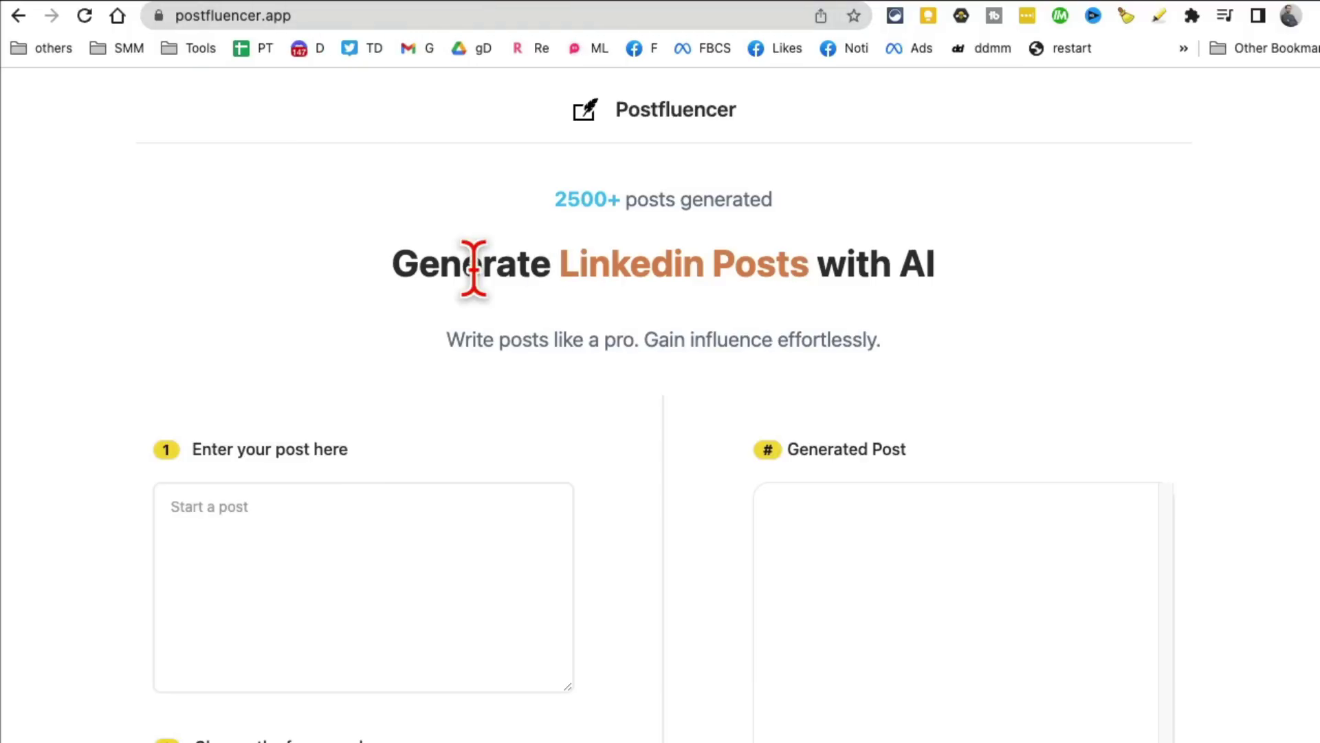
Step: Enter 'importance of self care' as the LinkedIn post topic in Postfluencer
mouse_move(475, 270)
mouse_down()
mouse_move(767, 260)
mouse_move(980, 305)
mouse_up()
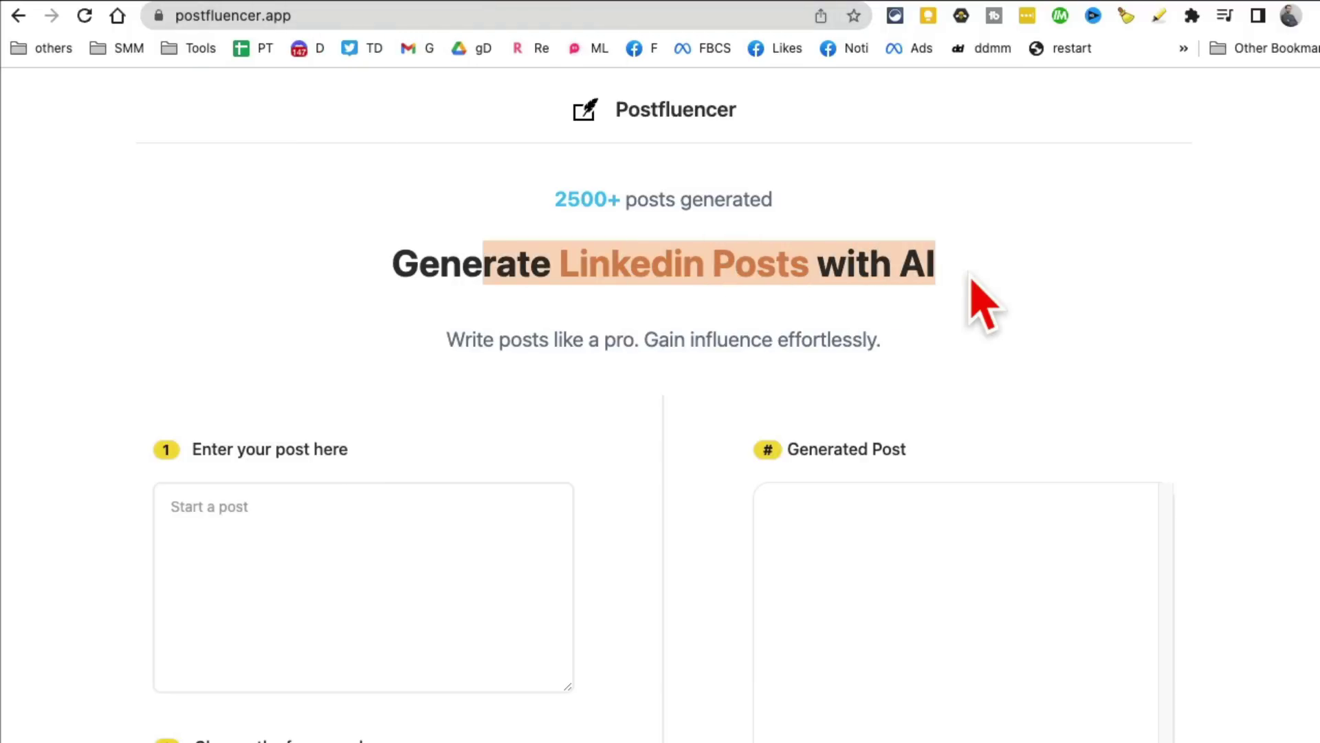
scroll(983, 279, down, 2)
scroll(984, 279, down, 1)
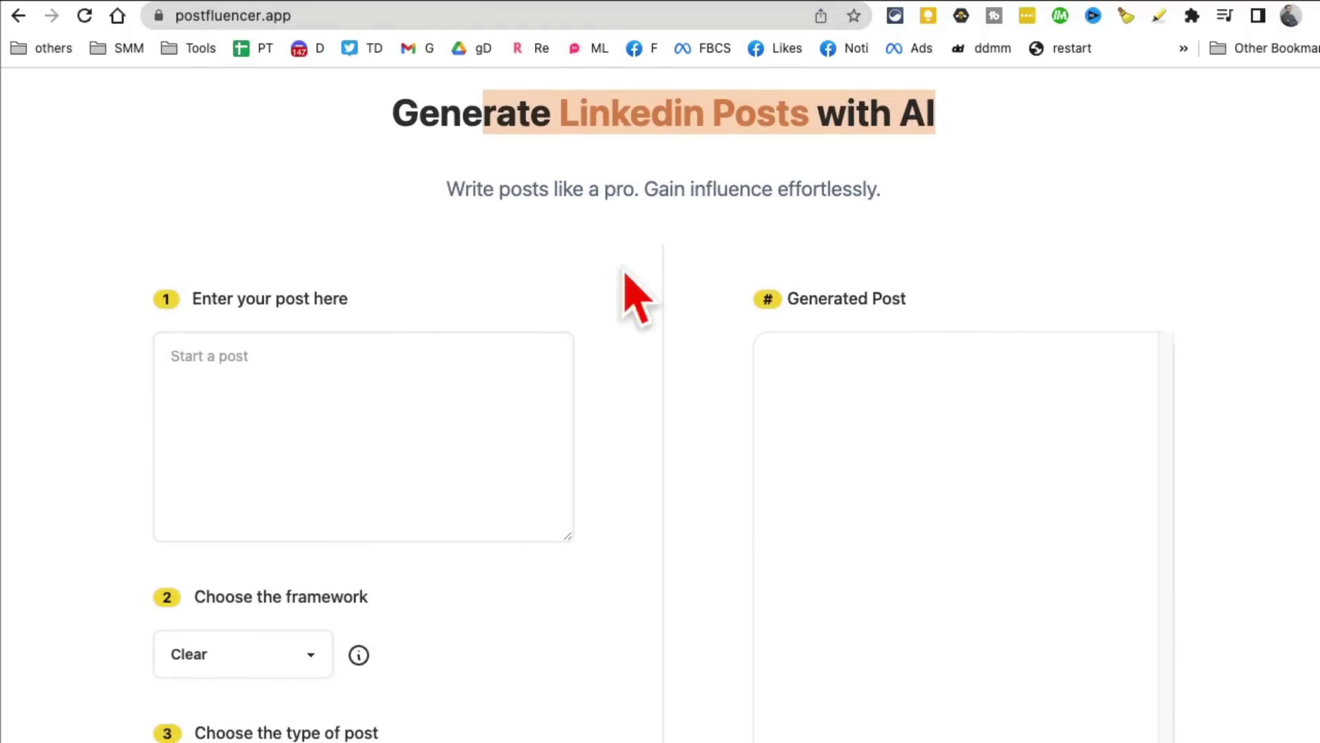
click(316, 367)
text(importa)
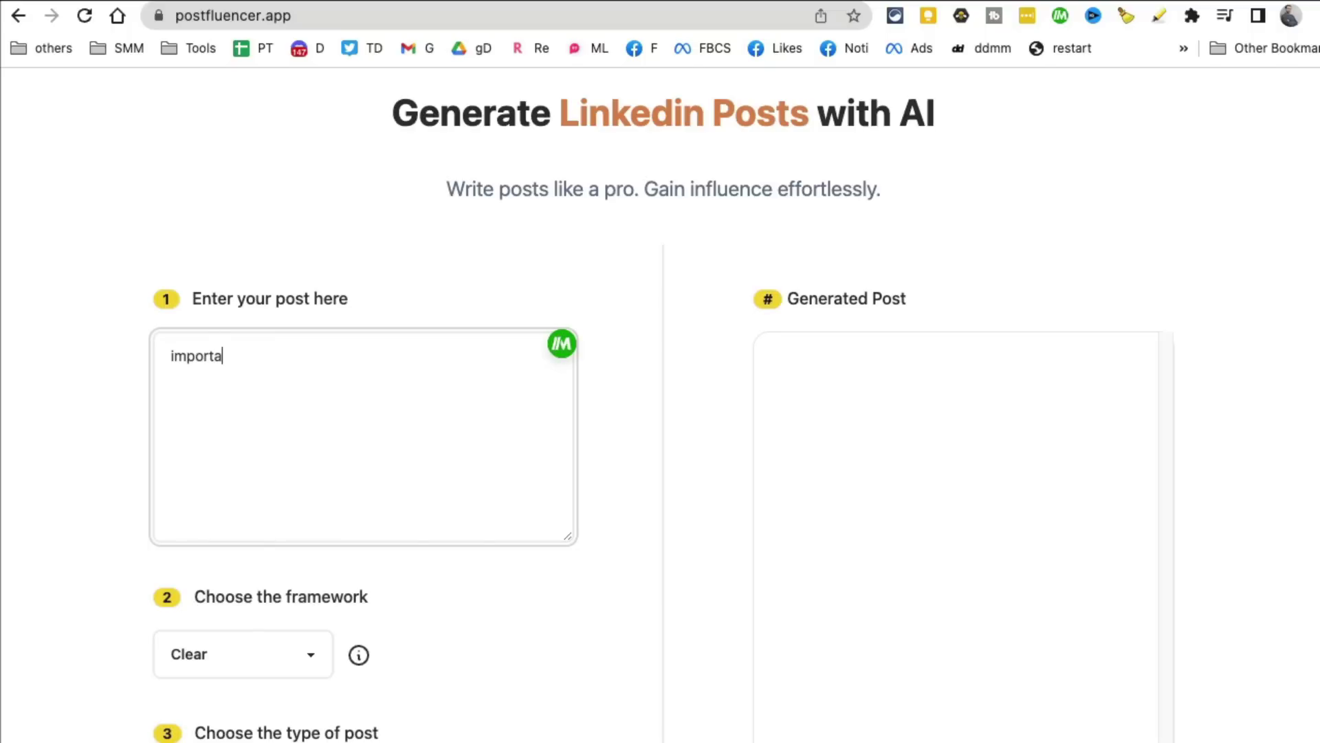
text(nc)
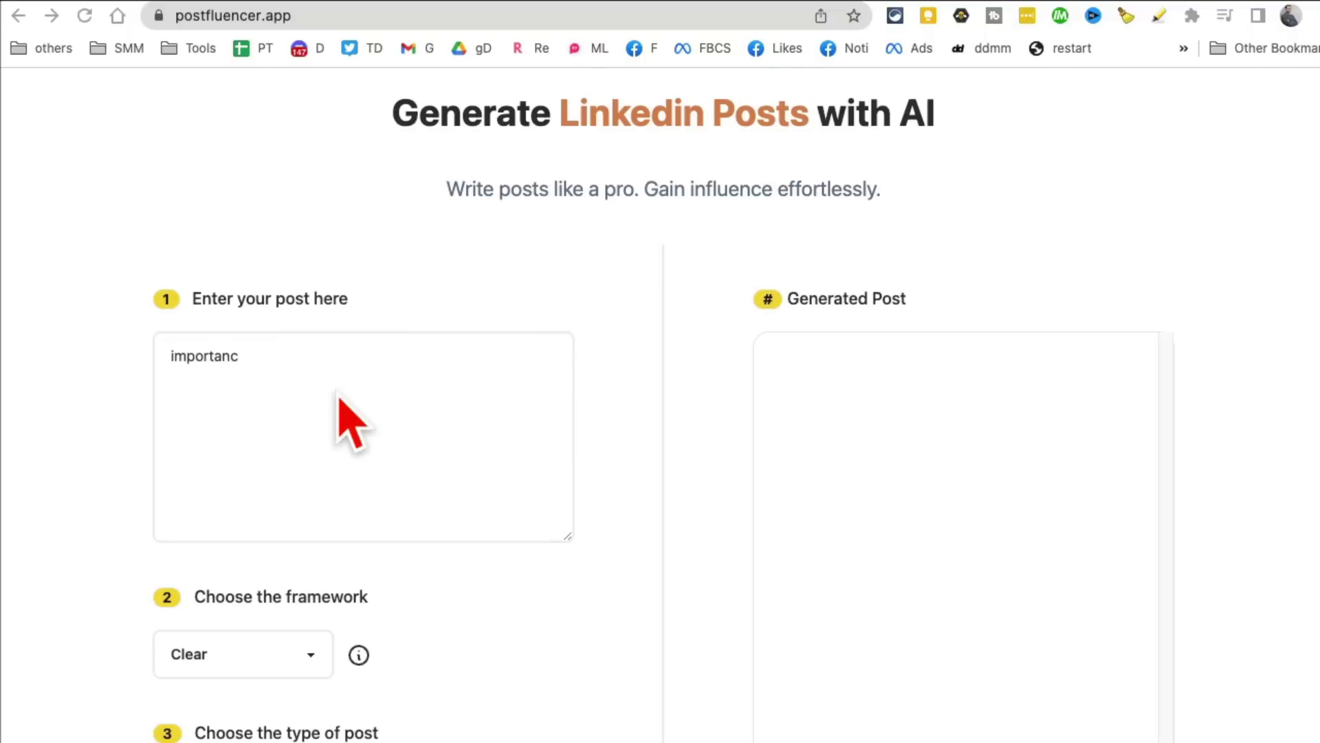
click(311, 361)
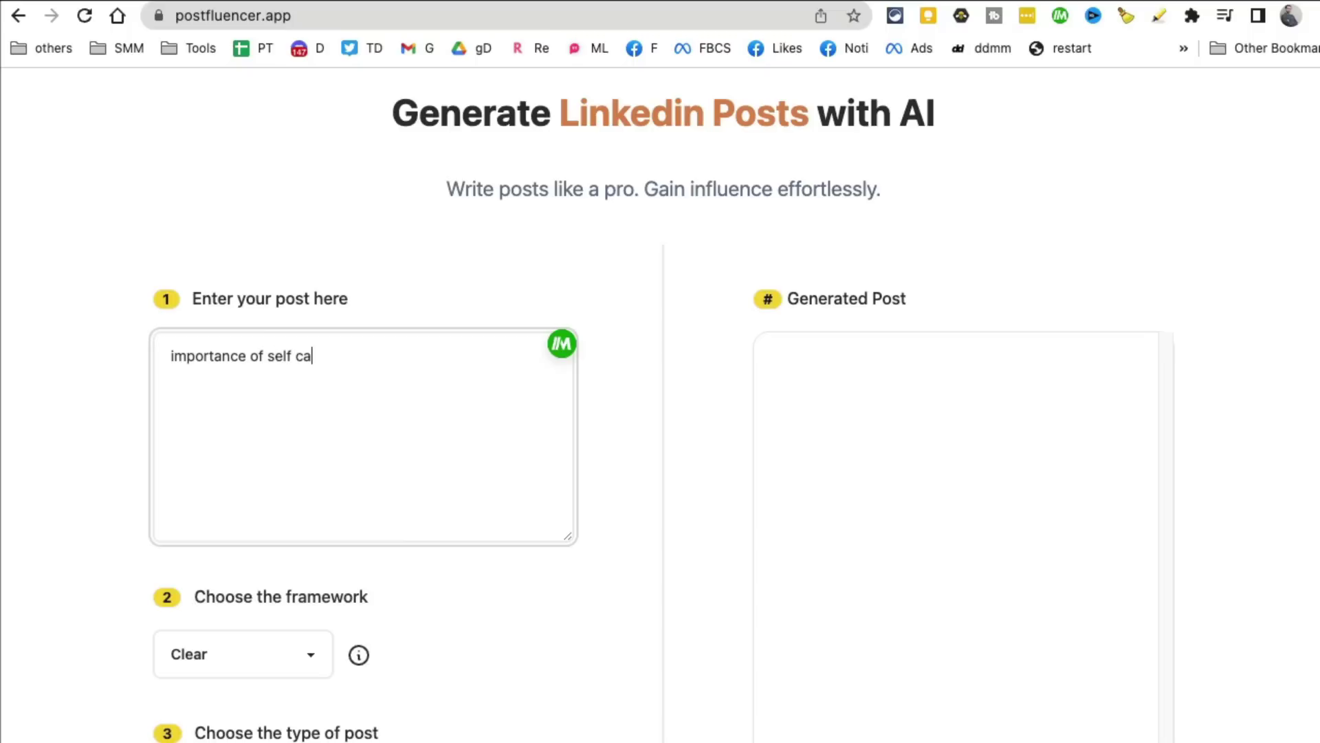
scroll(331, 331, down, 3)
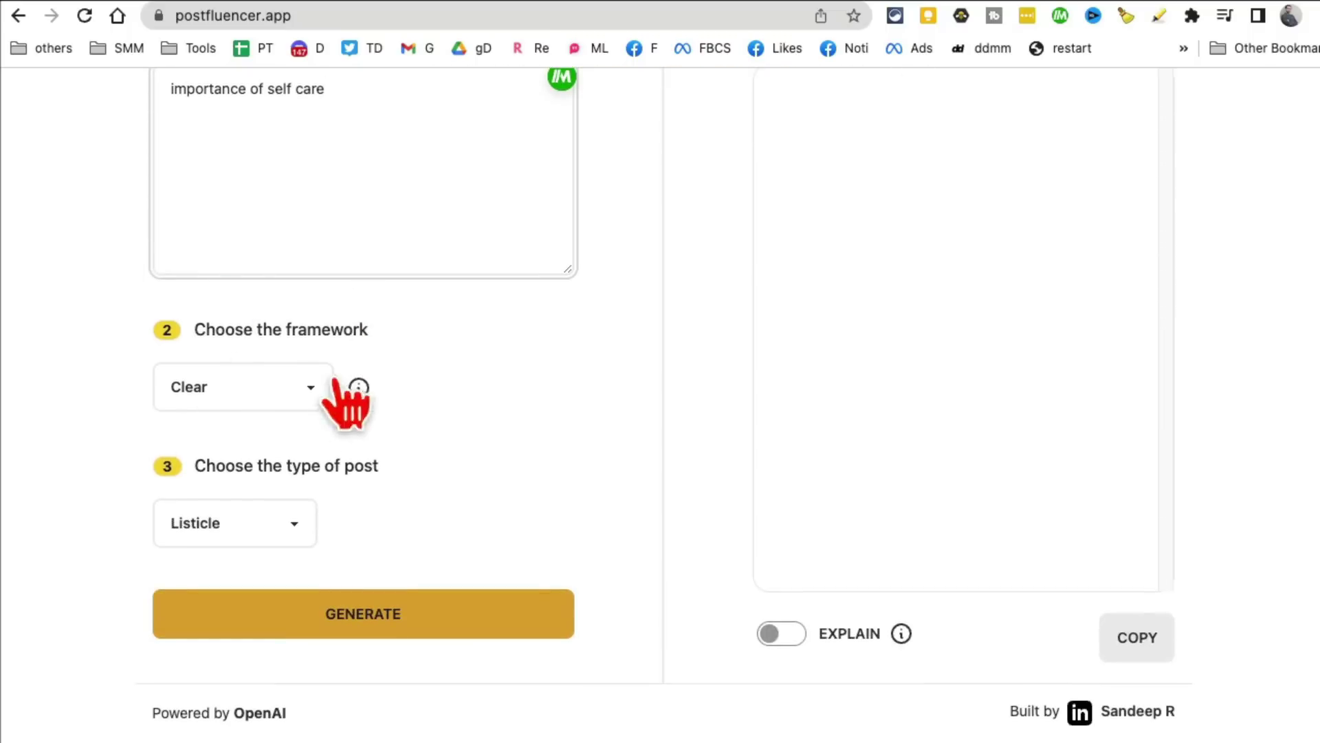
Step: Choose the Simple framework, keep Listicle as post type and generate the post
click(315, 394)
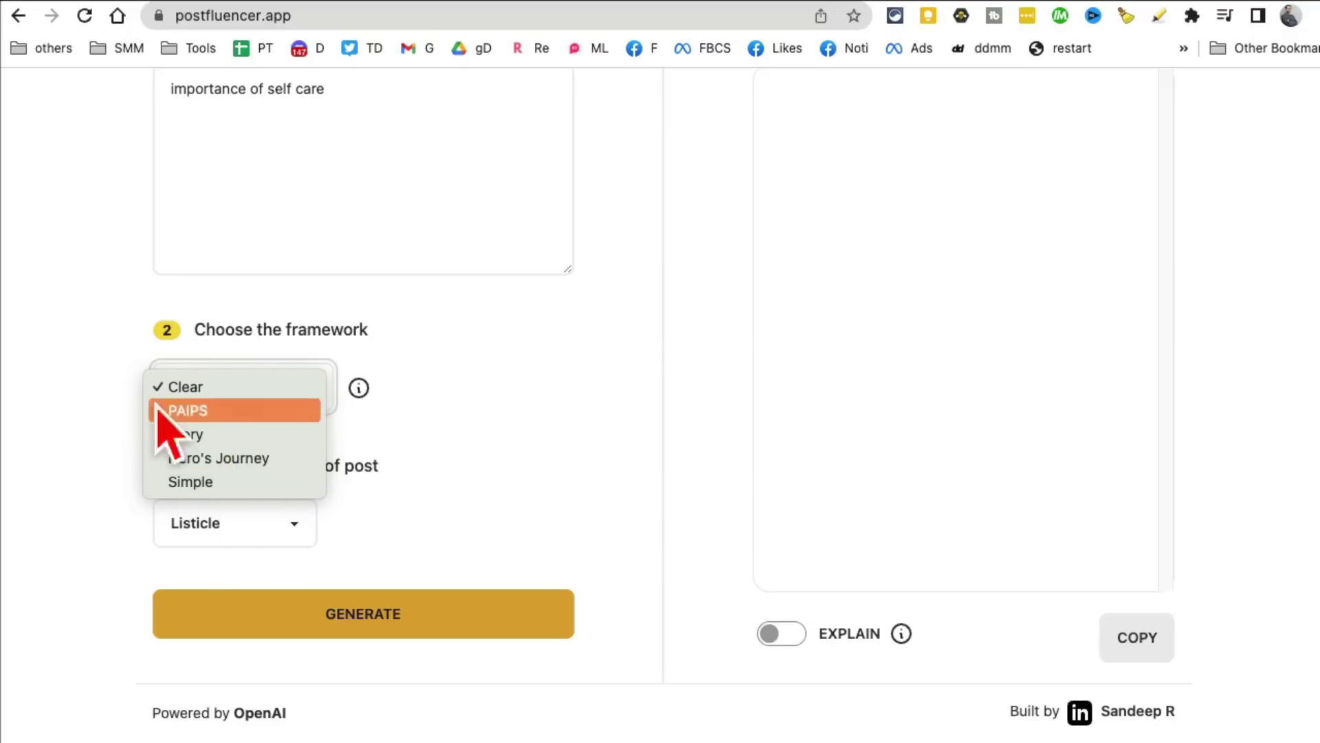
click(205, 485)
click(290, 537)
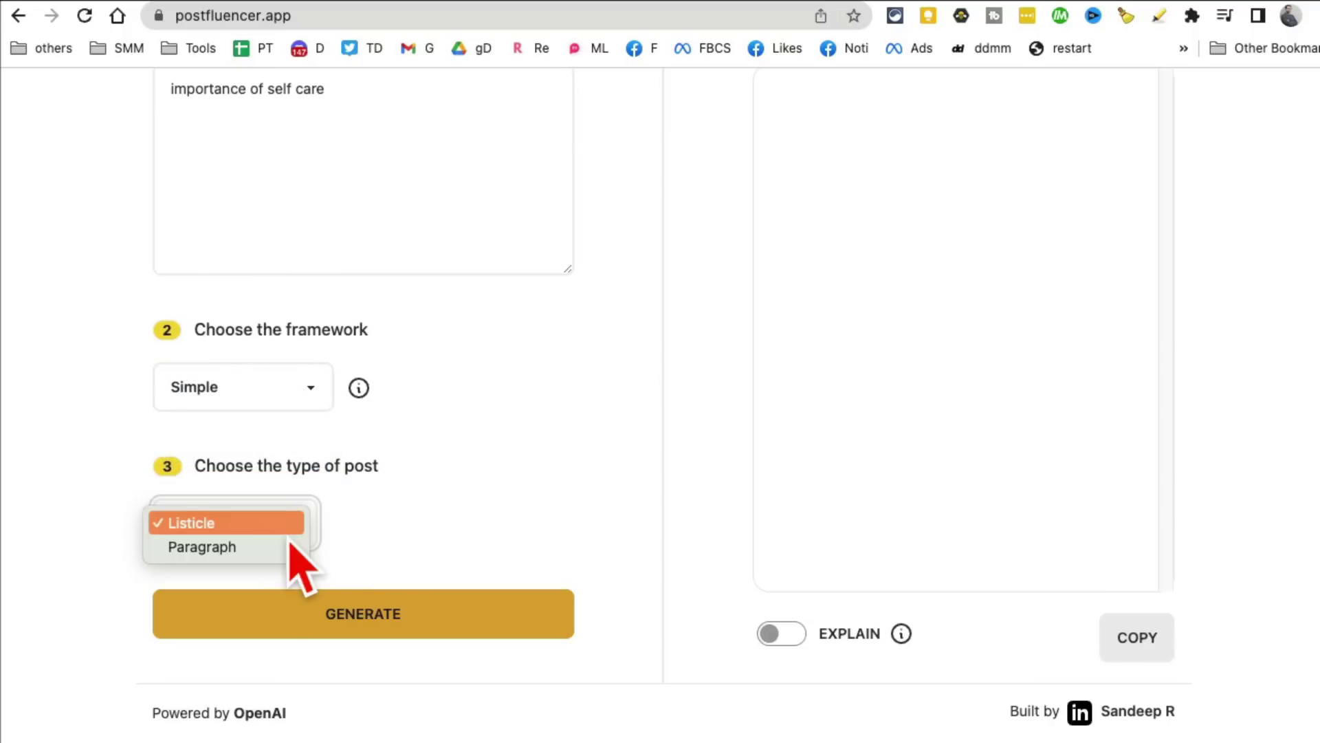
click(246, 526)
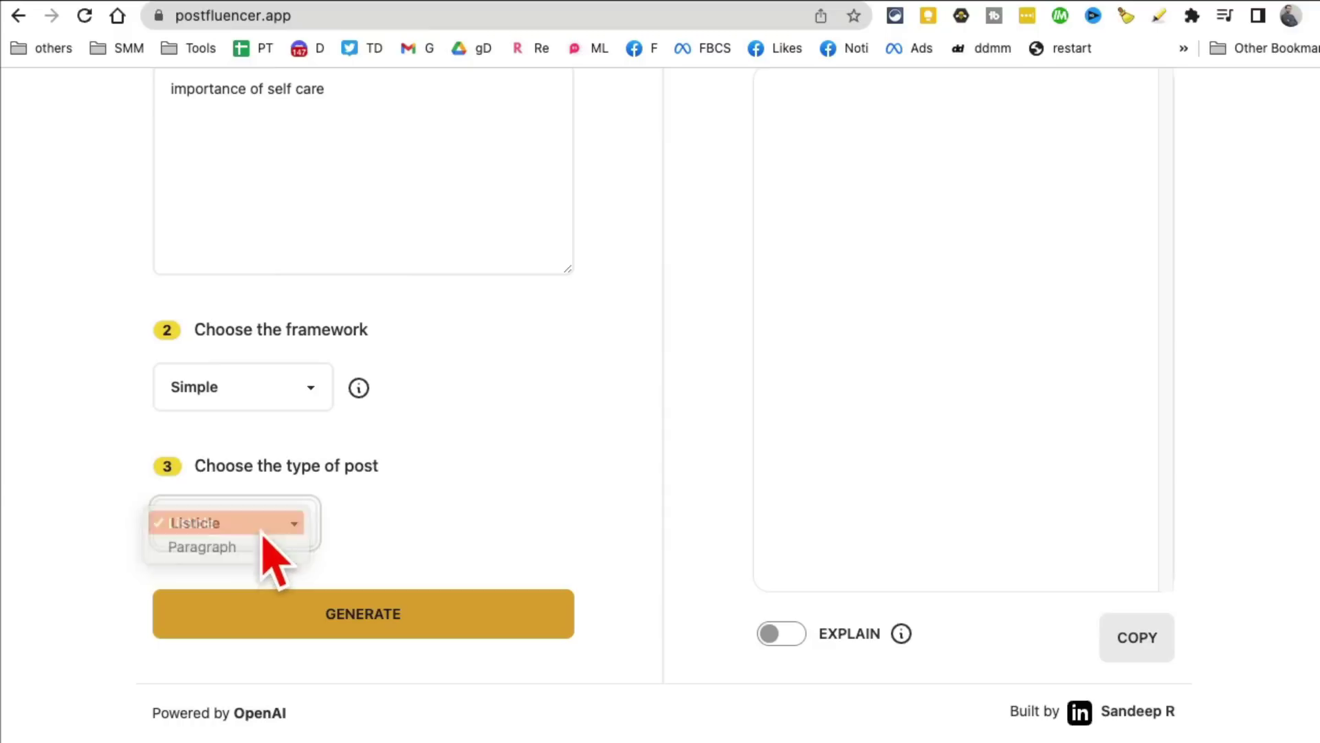
click(397, 626)
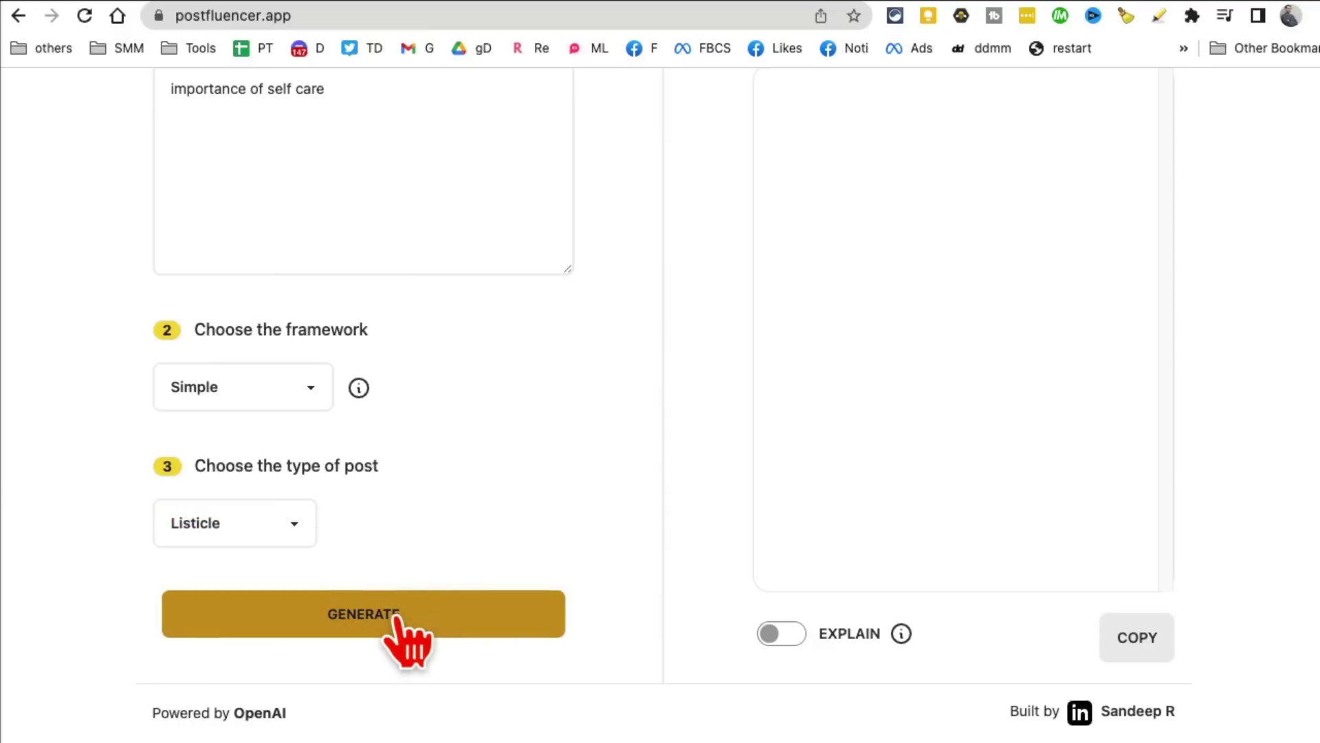
scroll(913, 439, up, 3)
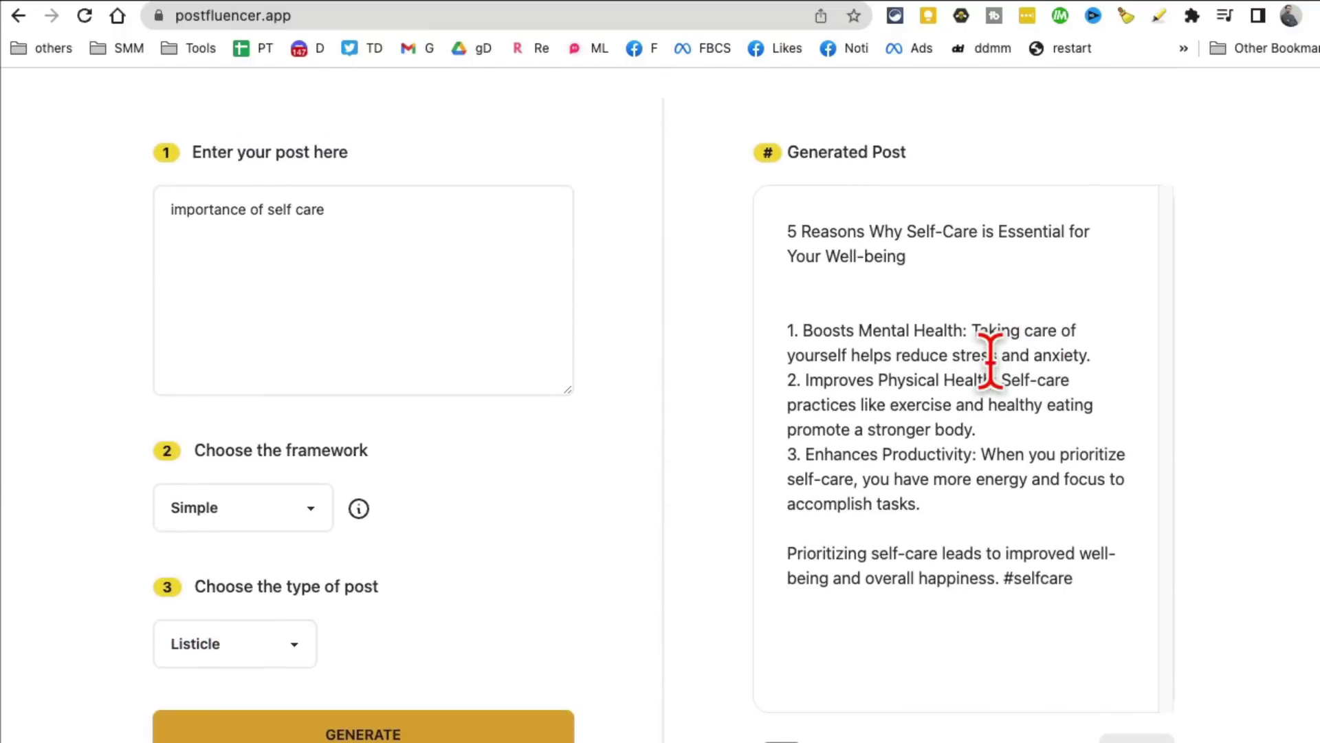
scroll(990, 352, down, 3)
drag(1084, 497, 790, 124)
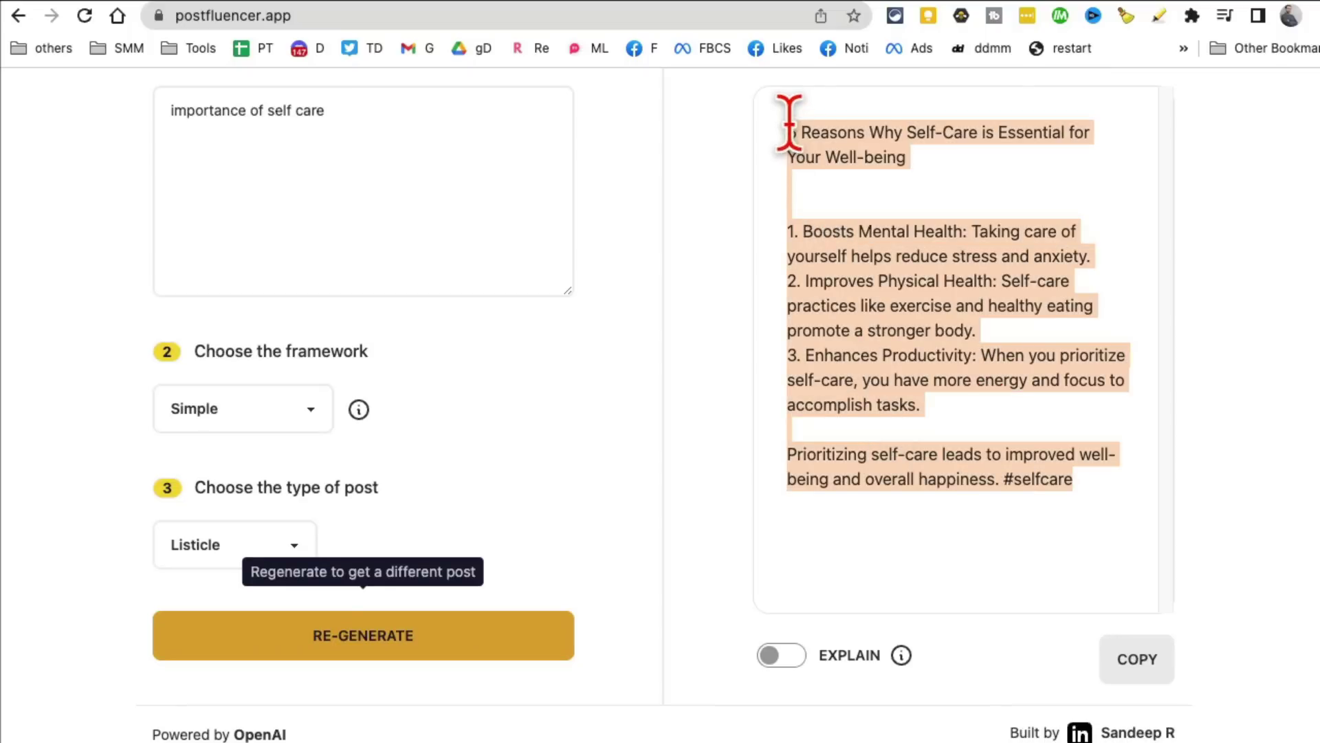
scroll(816, 253, up, 5)
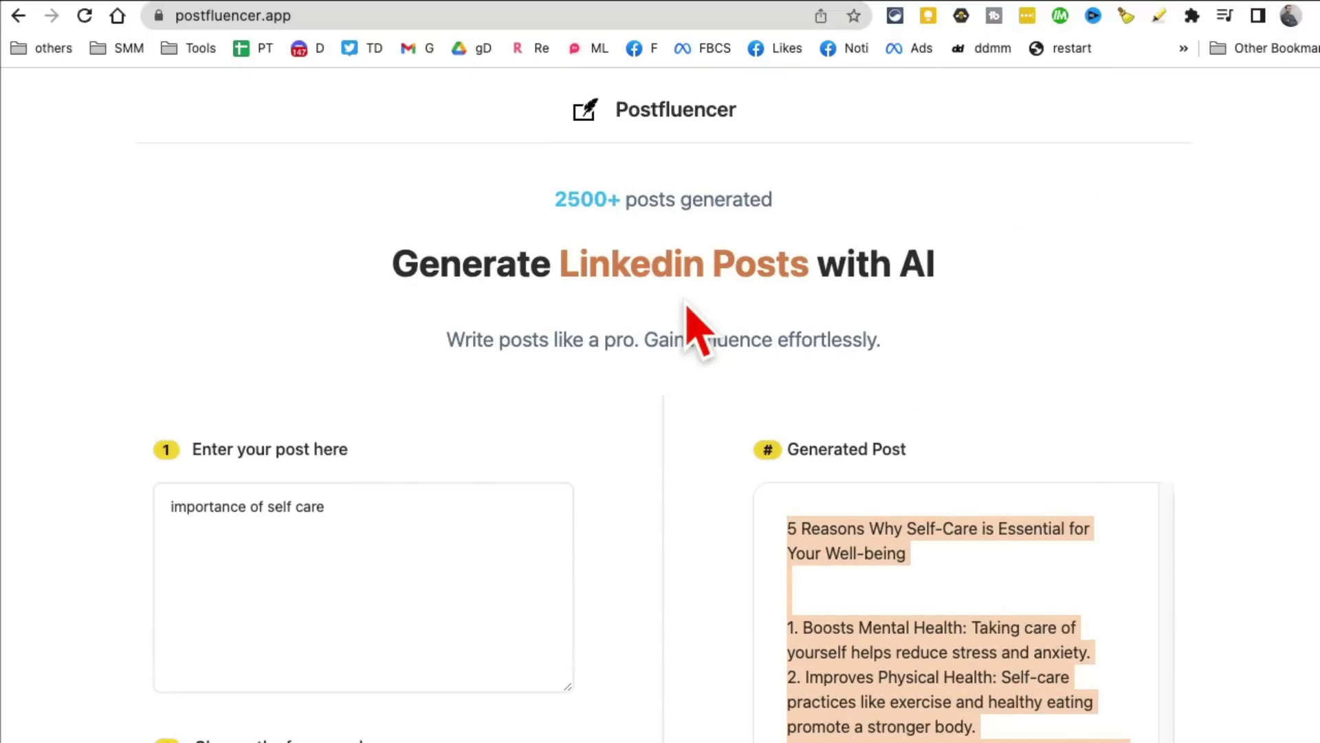
scroll(970, 516, down, 3)
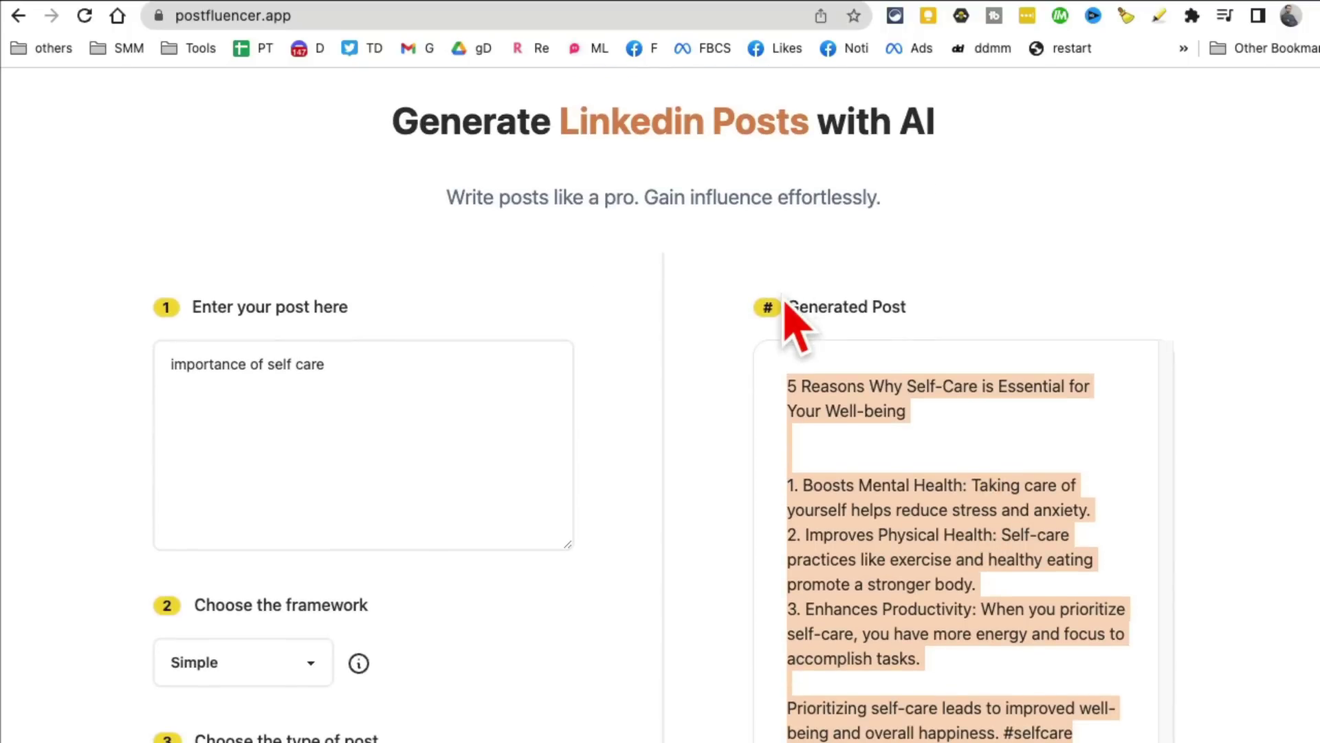
scroll(785, 310, up, 3)
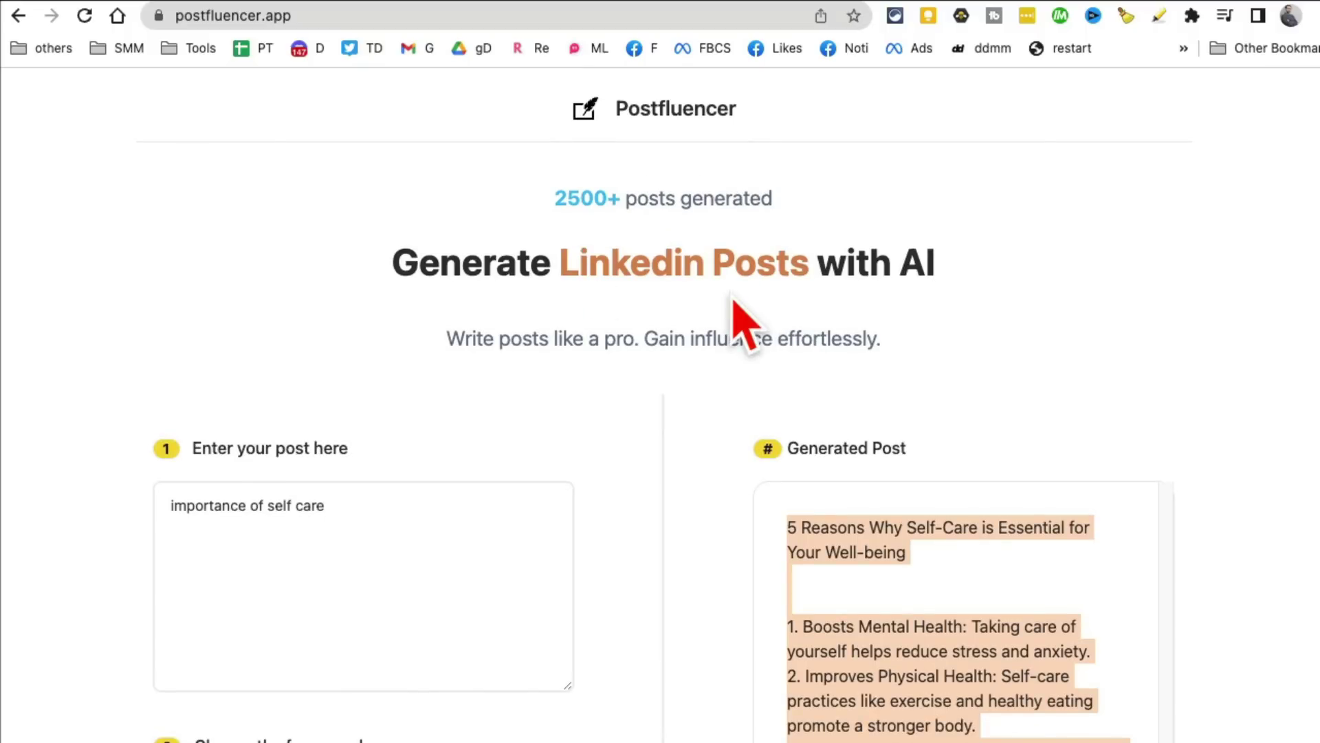
scroll(841, 382, down, 2)
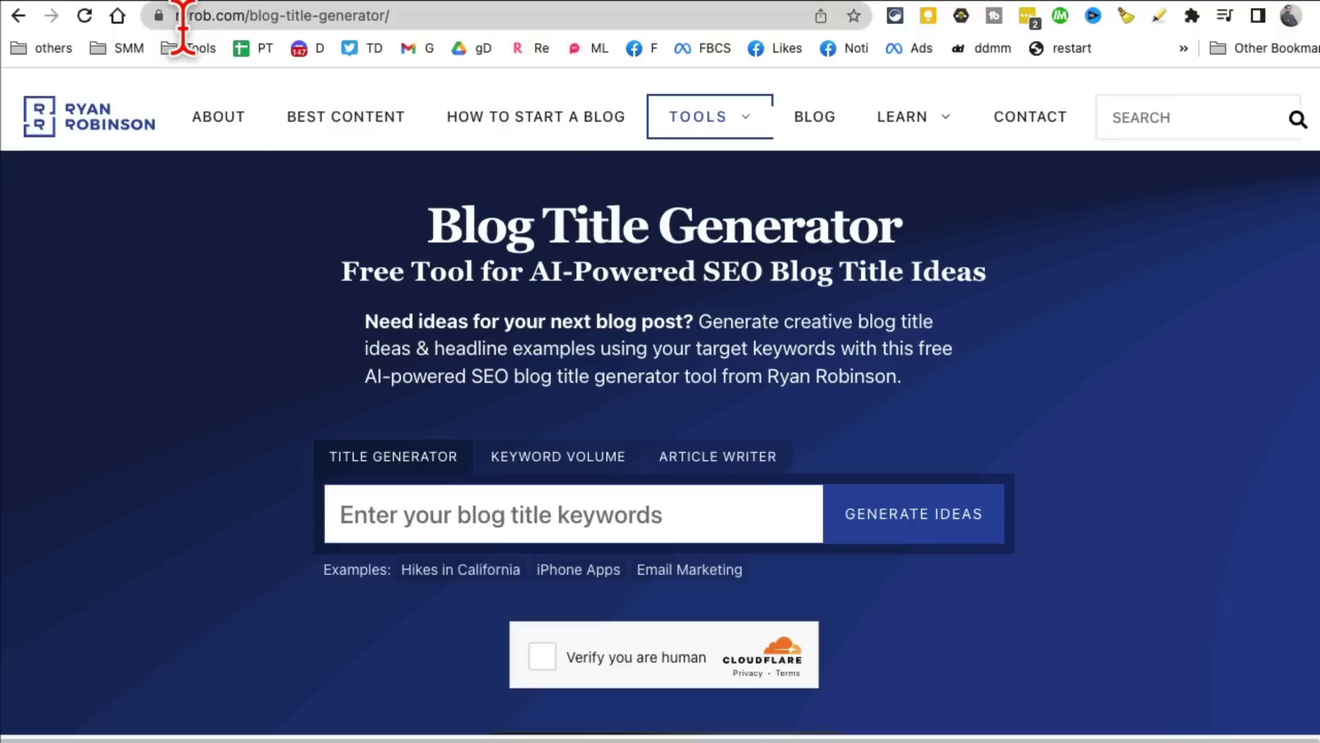
Step: Reach ryrob.com's free keyword research tool from the Tools menu
click(252, 17)
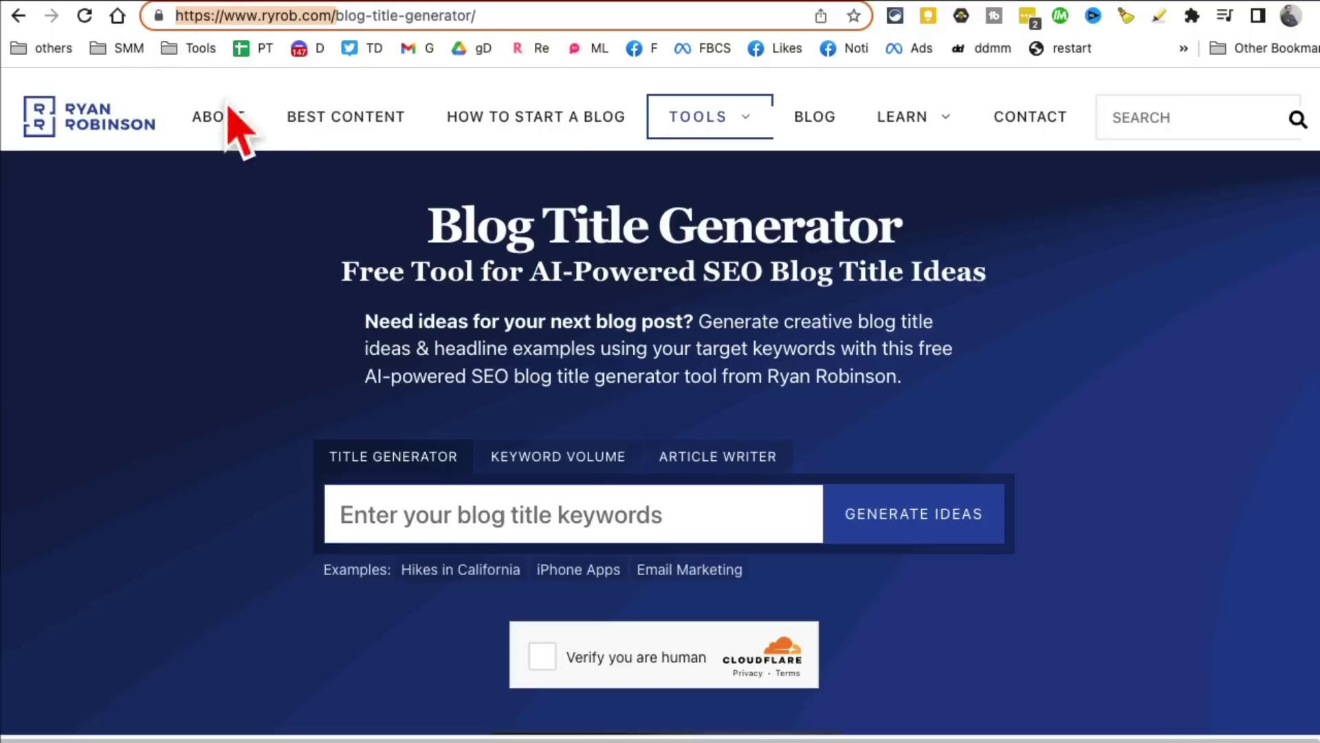
click(761, 124)
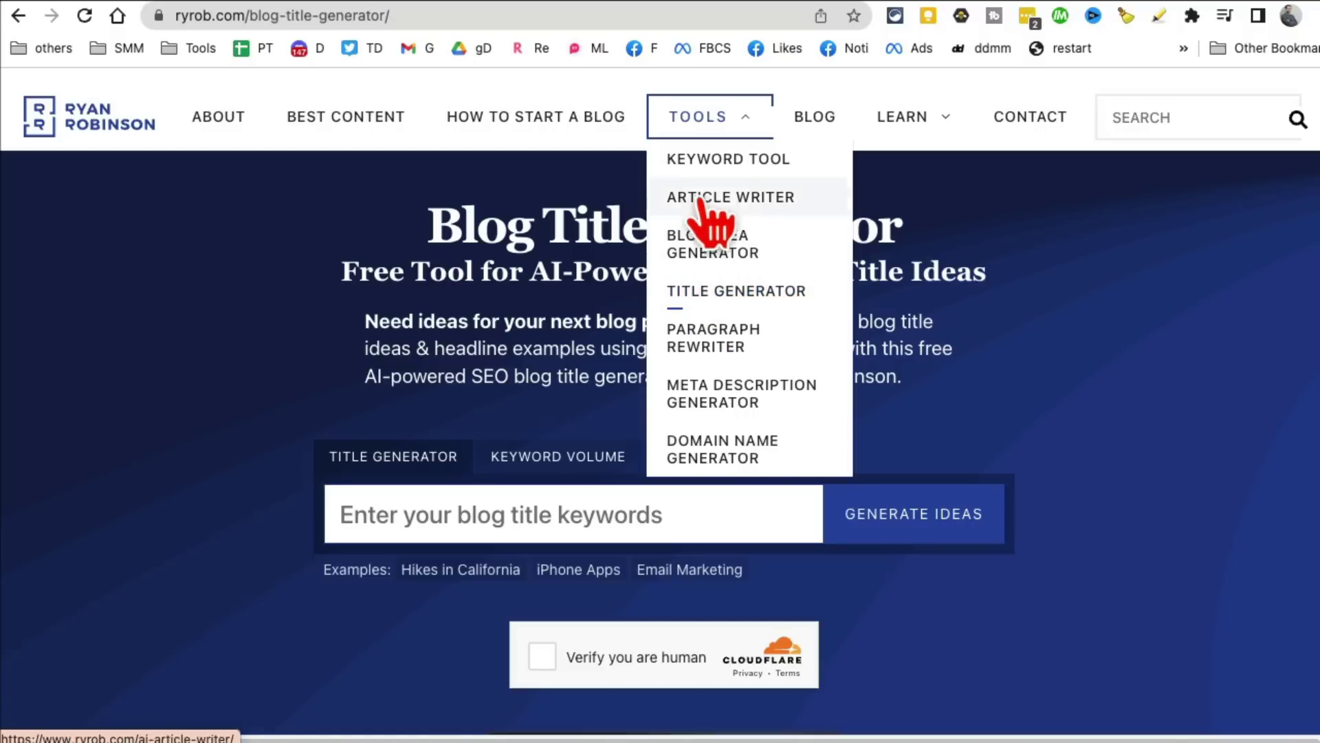
click(699, 161)
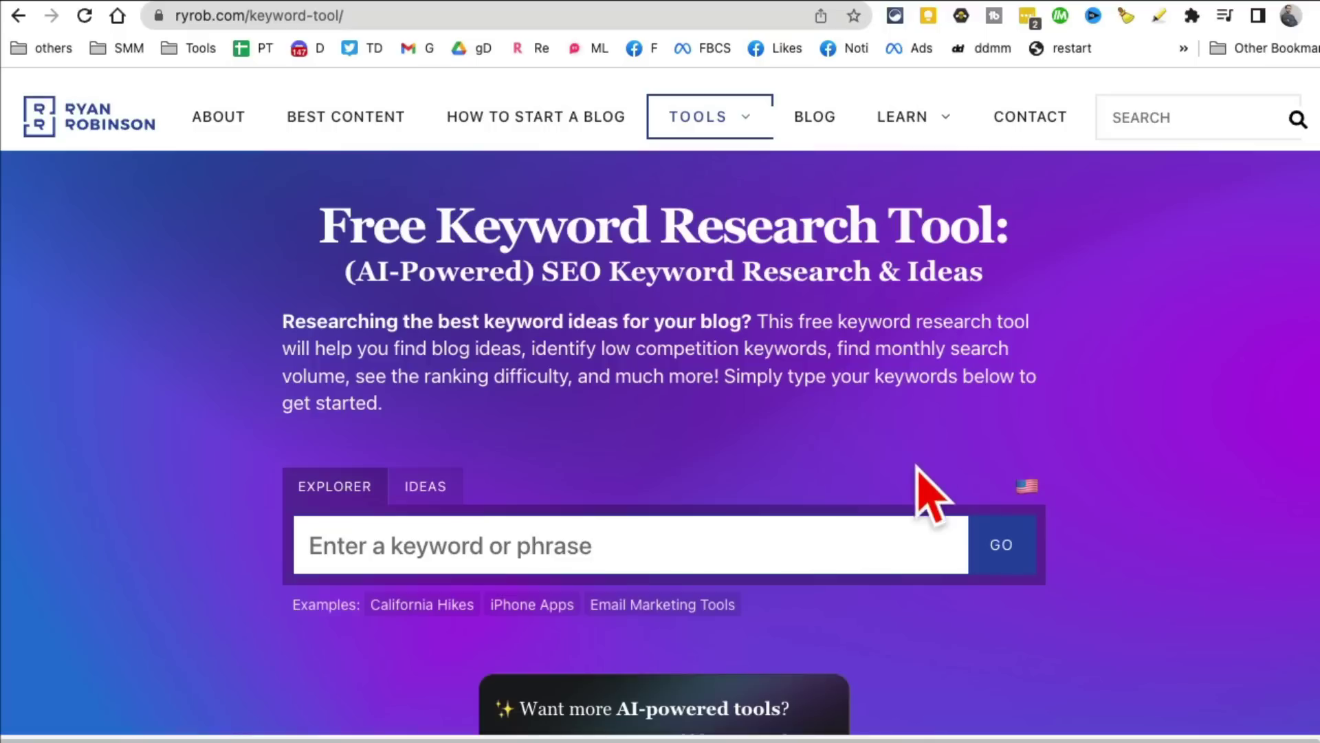
scroll(683, 561, down, 1)
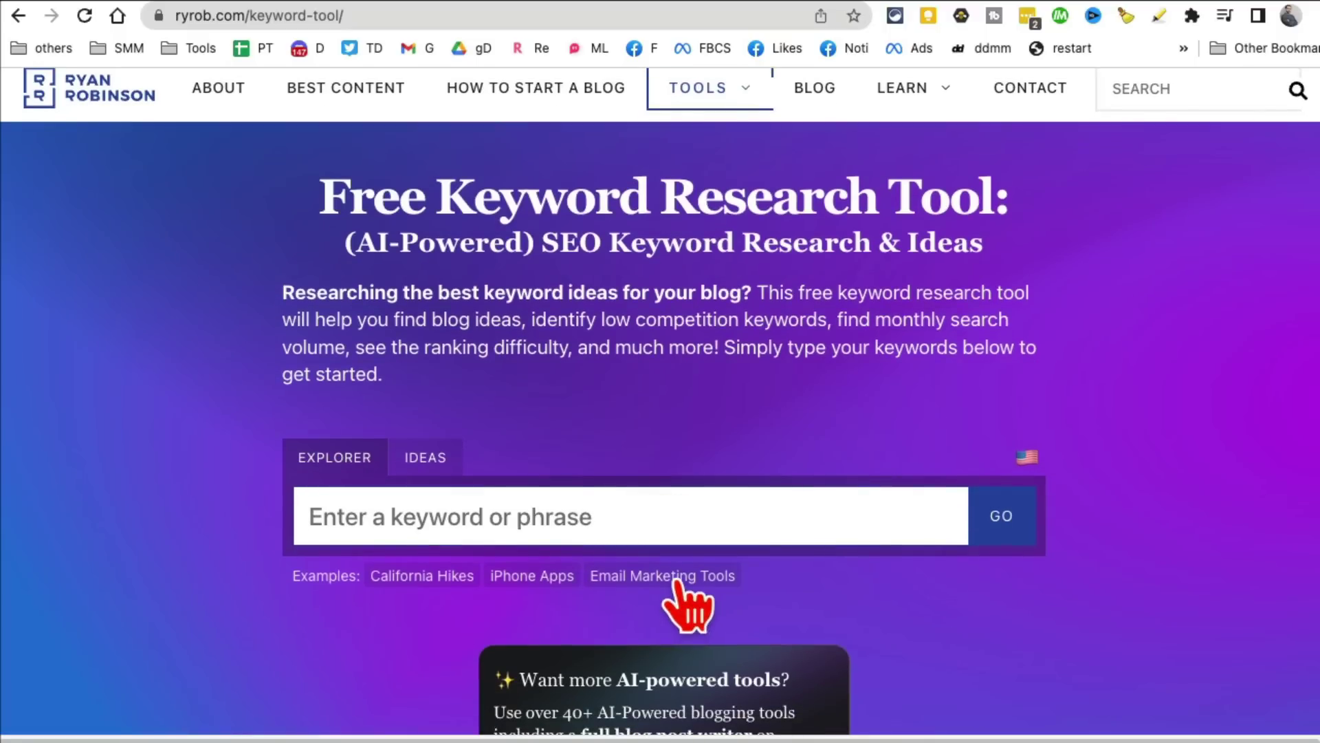
Step: Search the 'Email Marketing Tools' example and highlight mailchimp's 673k search volume
click(678, 581)
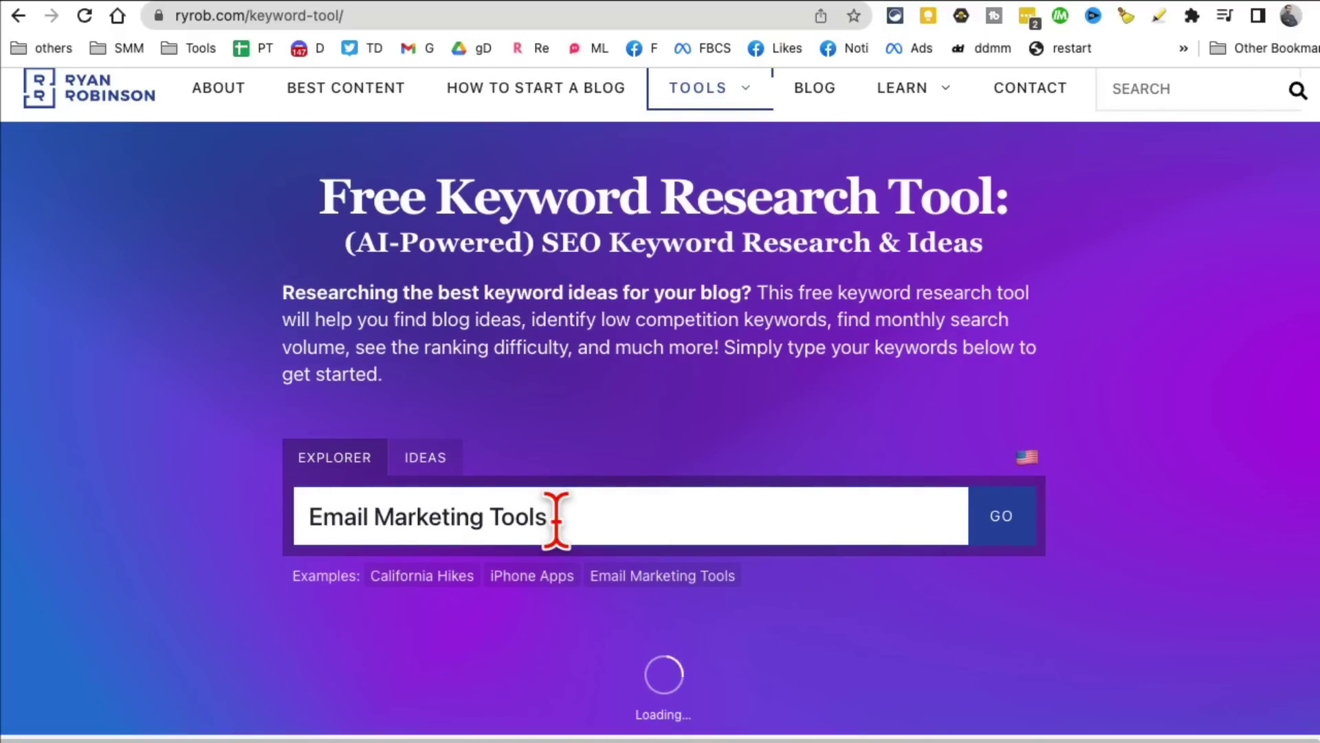
scroll(649, 501, down, 1)
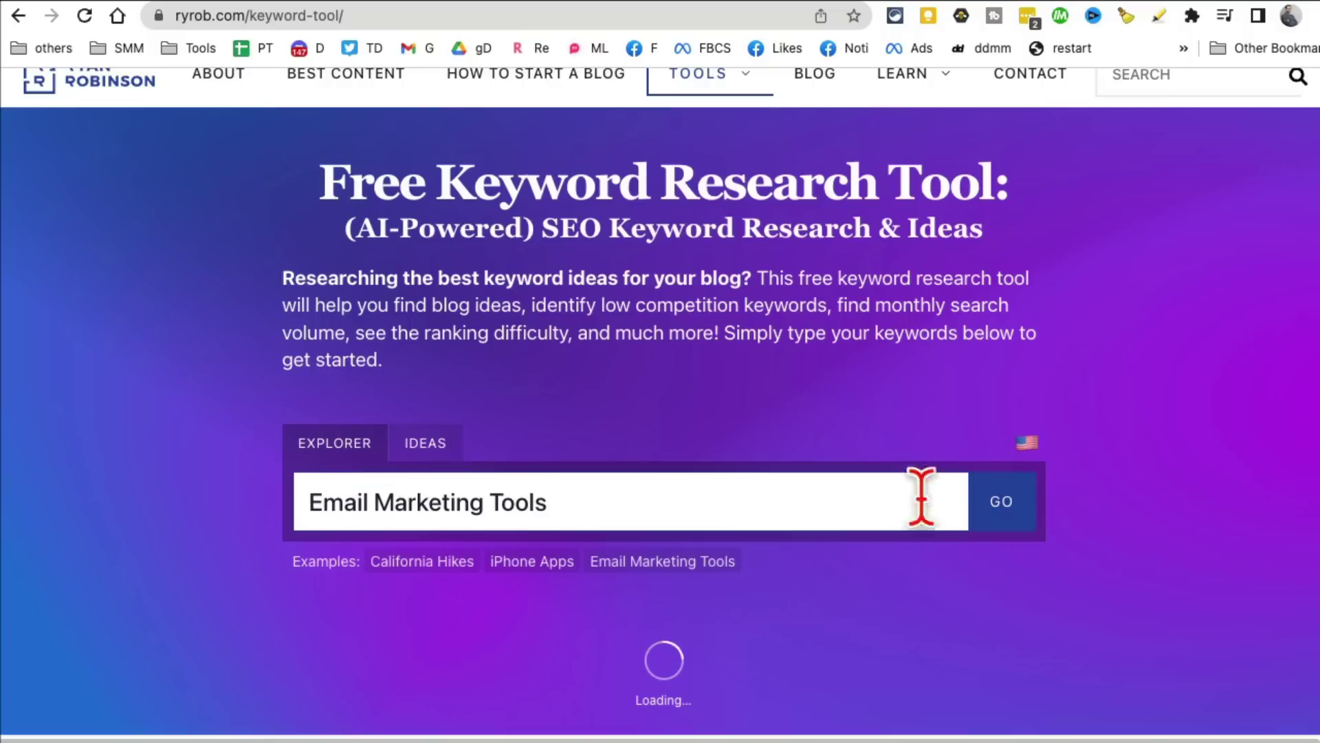
scroll(1021, 495, down, 1)
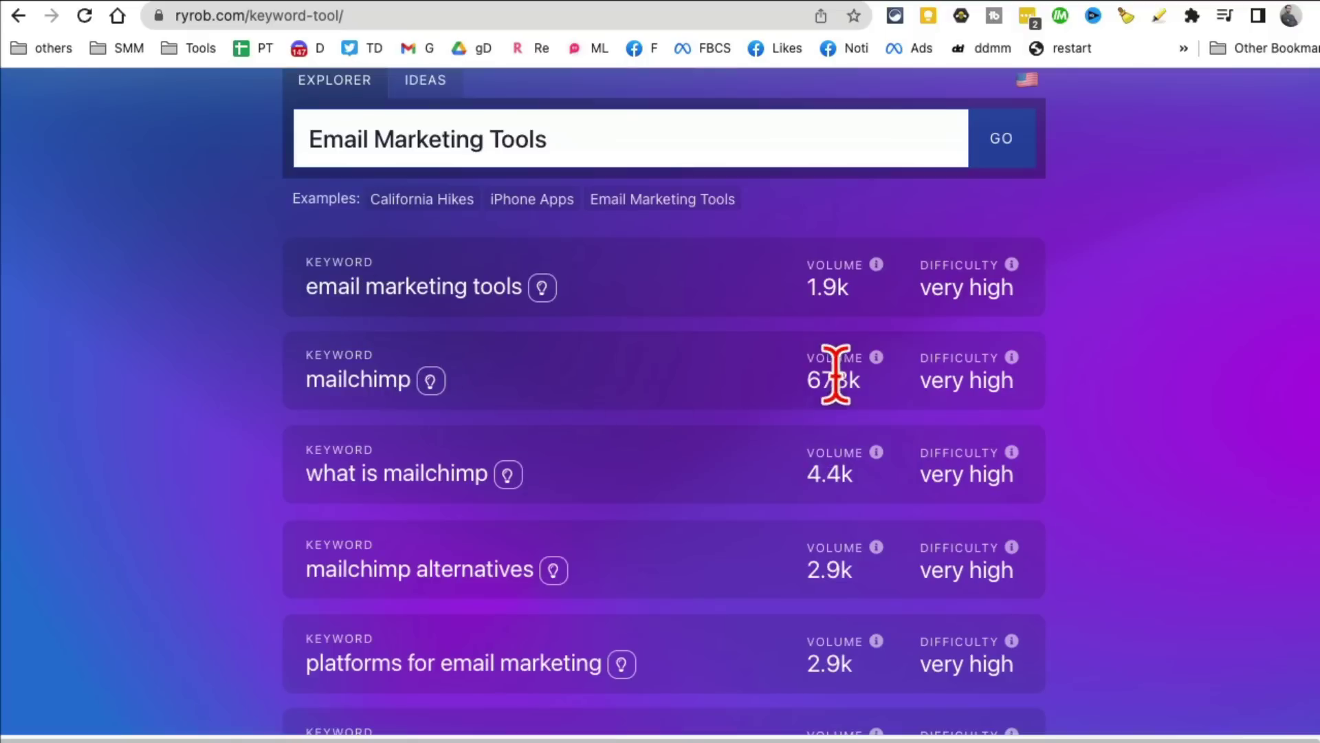
drag(867, 390, 789, 383)
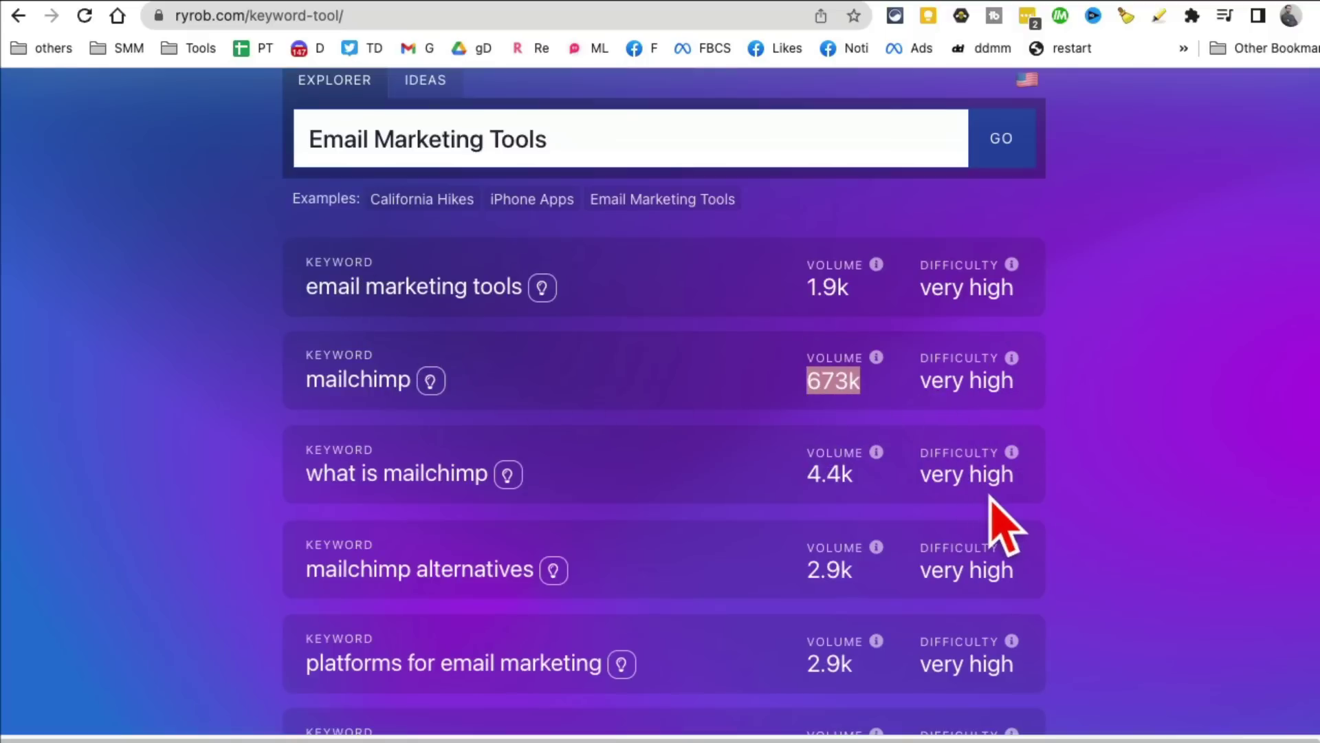
scroll(999, 526, down, 2)
scroll(1017, 492, down, 2)
scroll(1054, 539, down, 1)
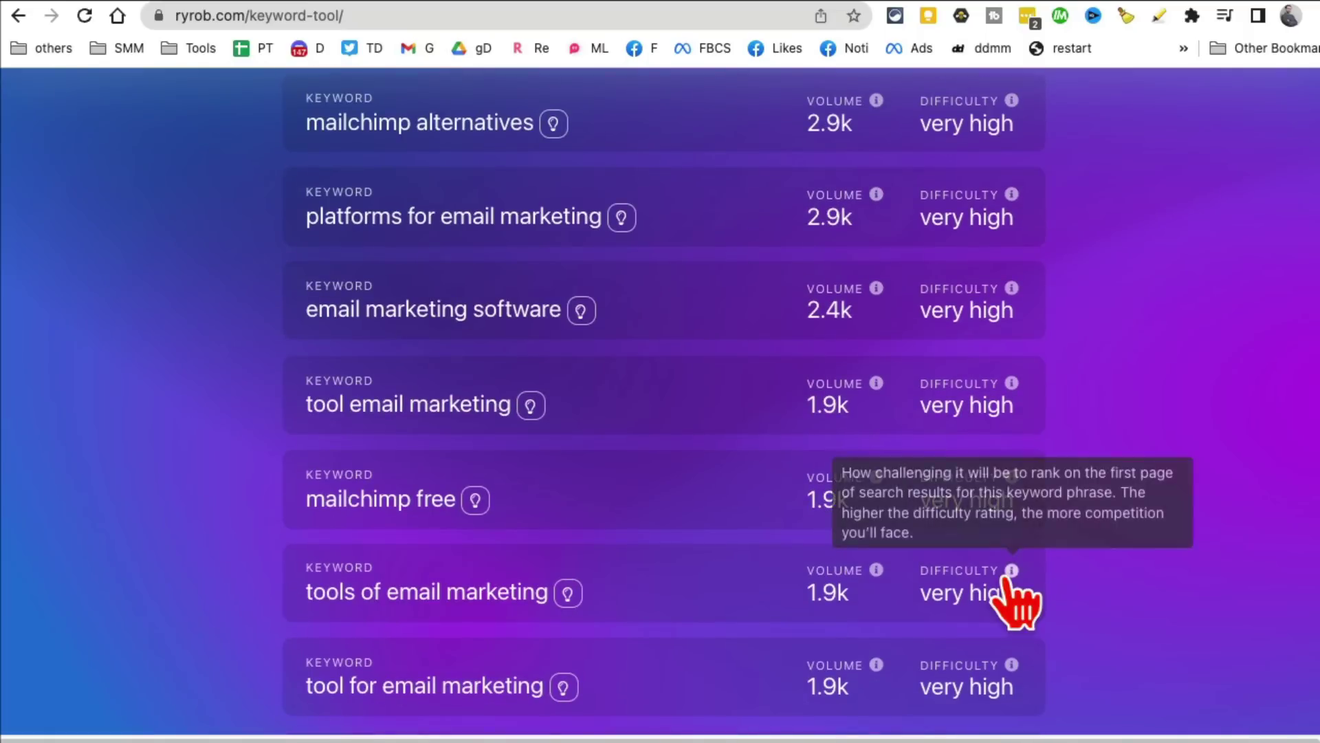
scroll(1017, 605, down, 4)
scroll(1010, 526, down, 4)
scroll(1032, 610, down, 5)
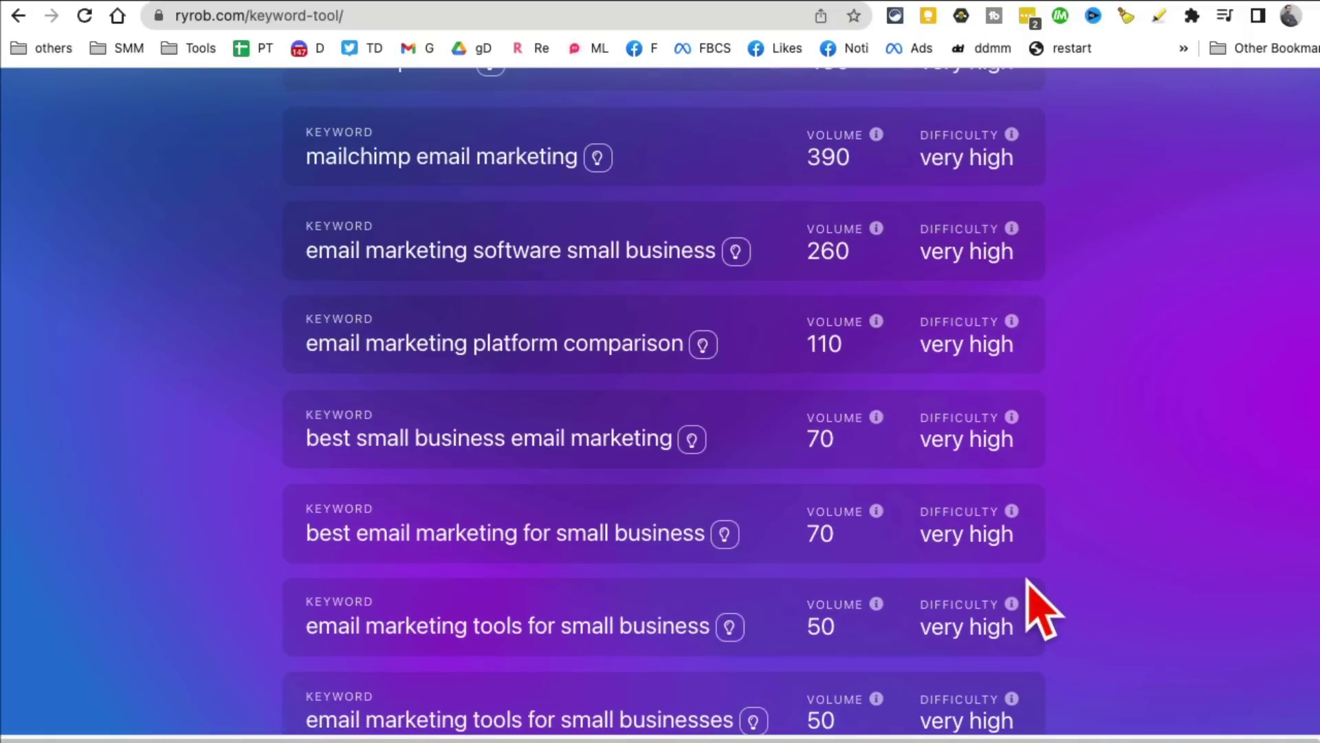
scroll(959, 557, down, 6)
scroll(856, 536, up, 6)
scroll(826, 522, down, 3)
scroll(813, 508, up, 6)
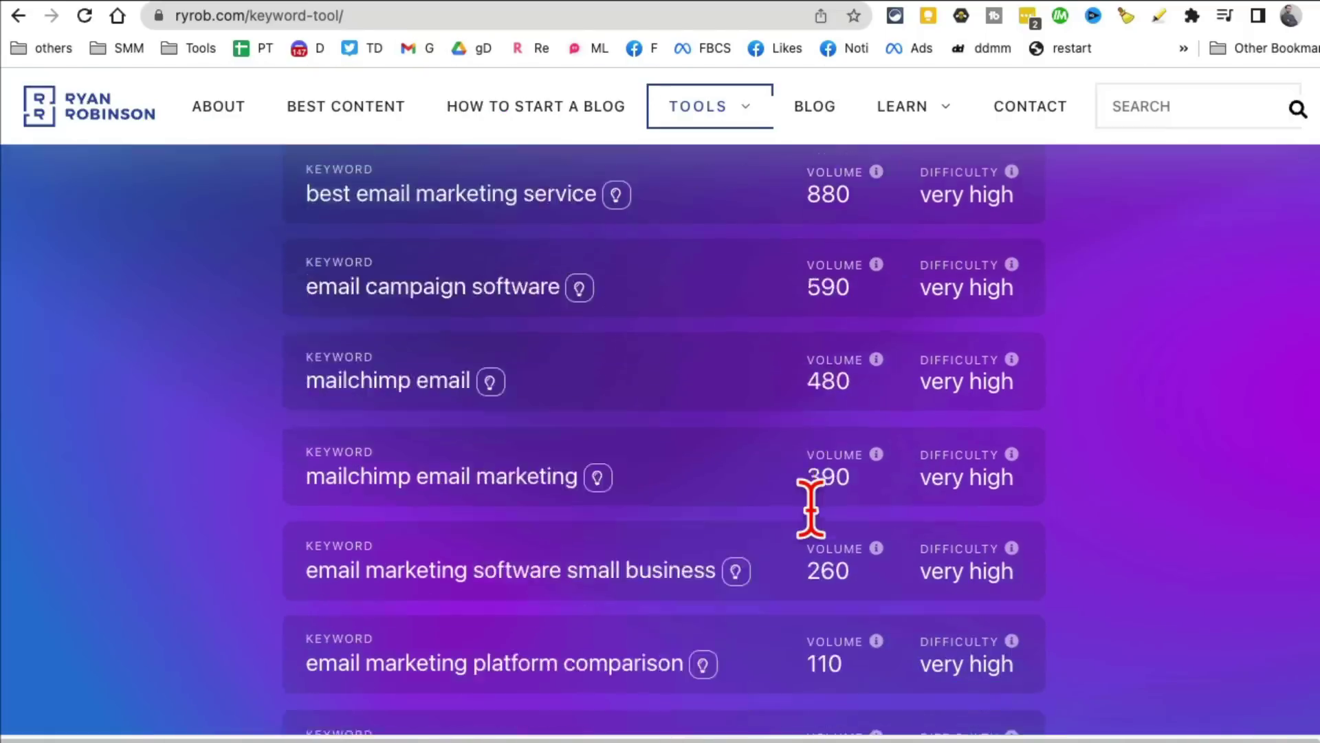
scroll(811, 506, up, 5)
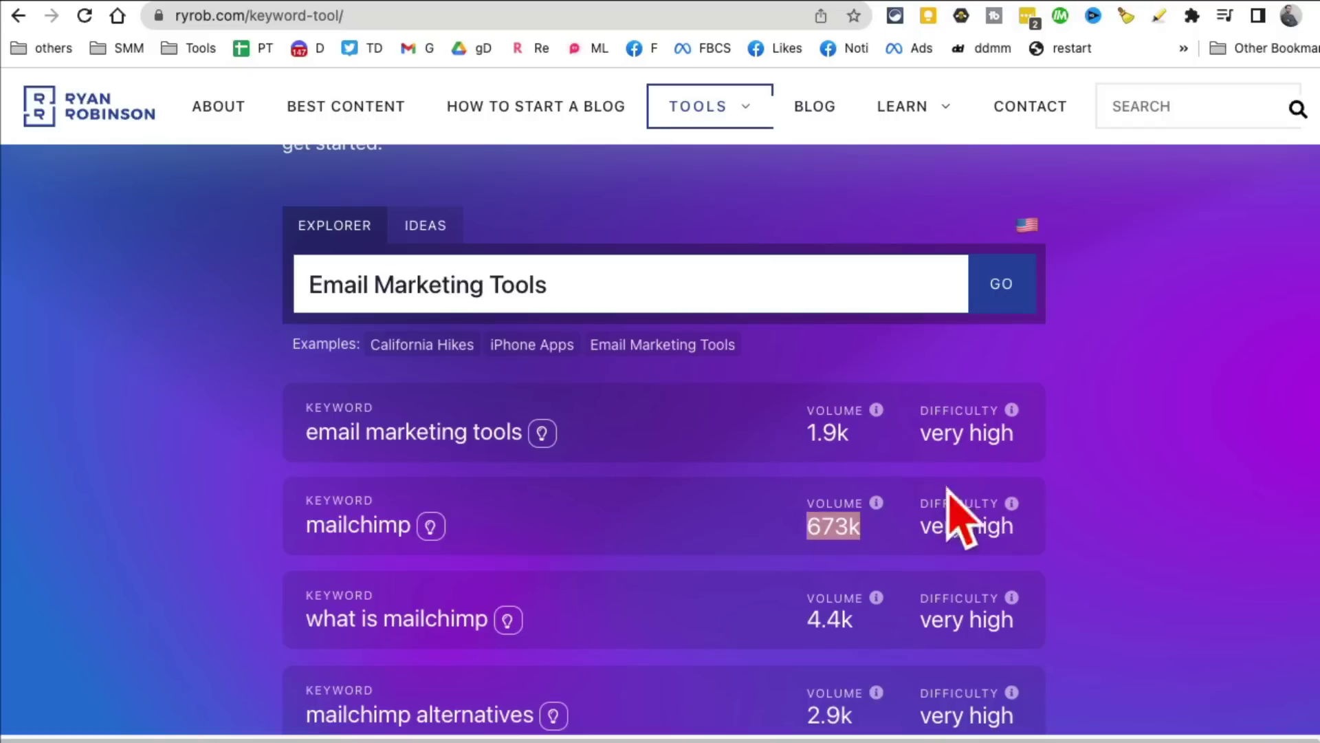
mouse_move(710, 106)
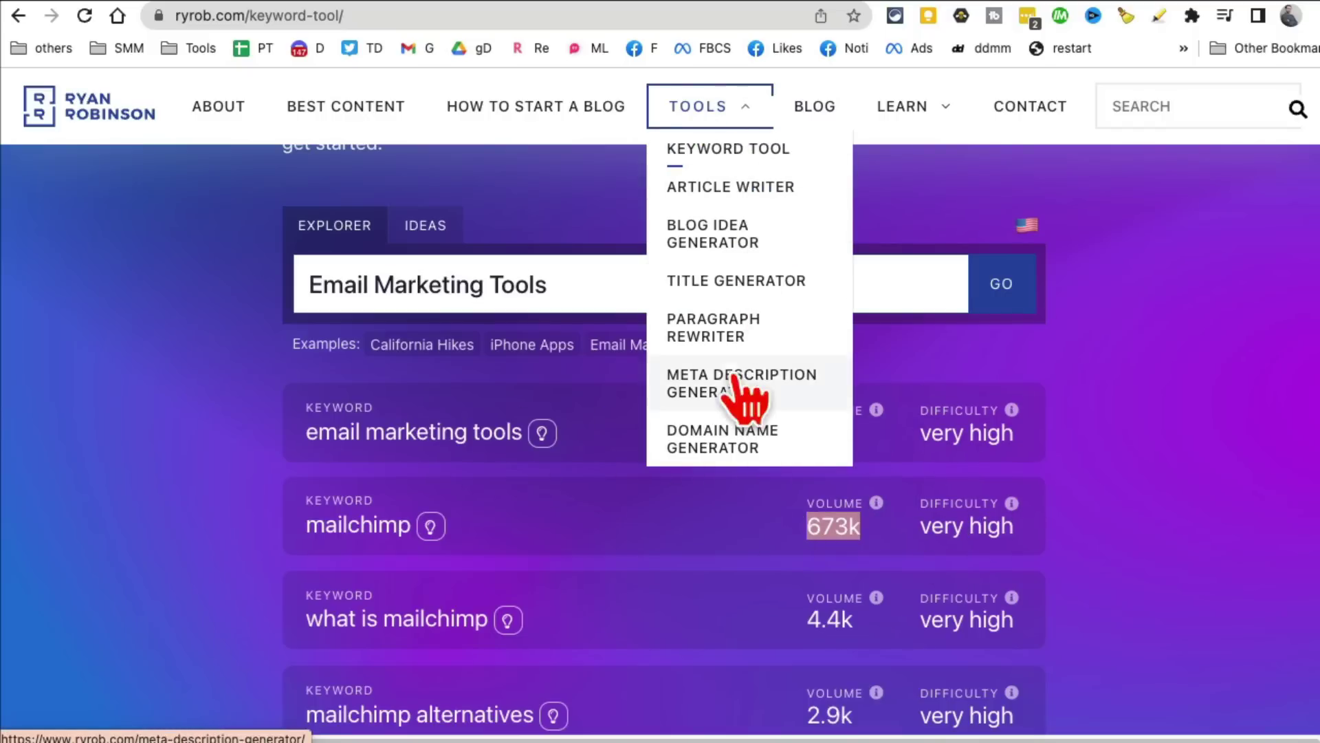
Step: Generate blog title ideas in ryrob's Title Generator using the 'Email Marketing' example
click(753, 292)
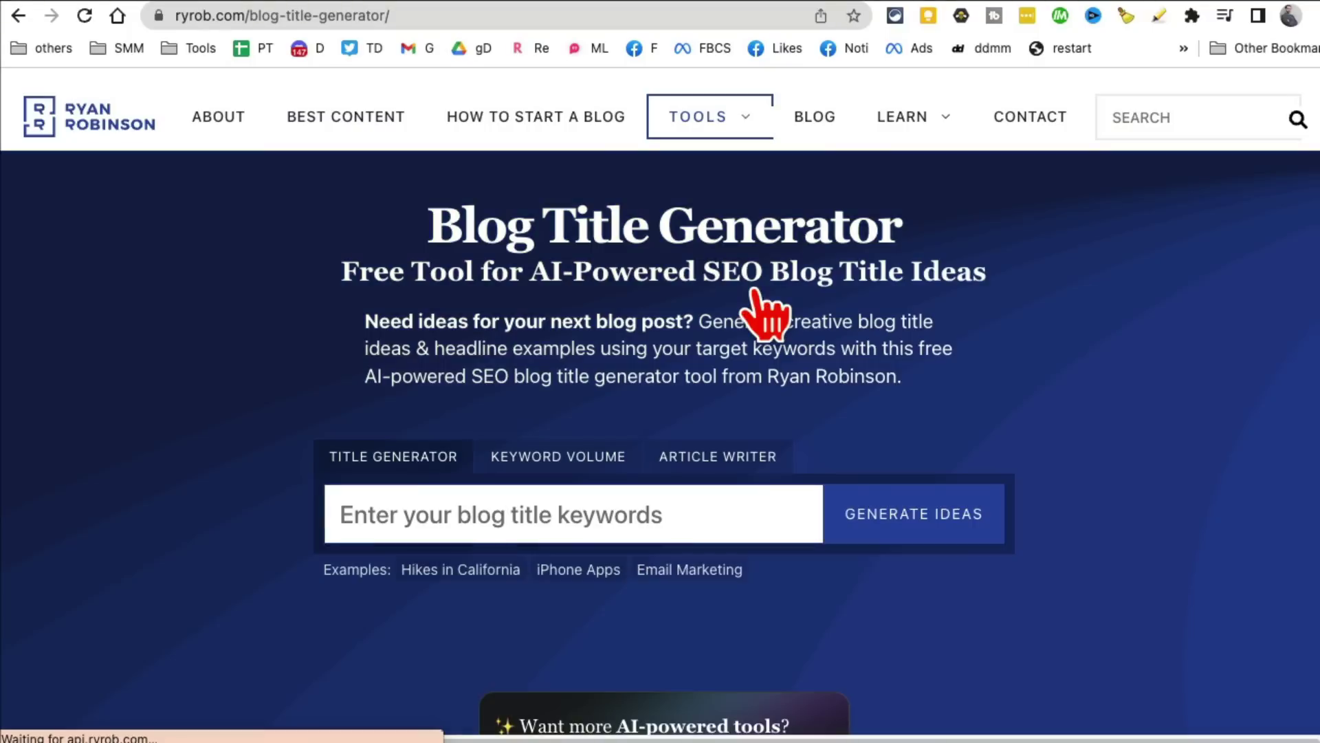
click(524, 524)
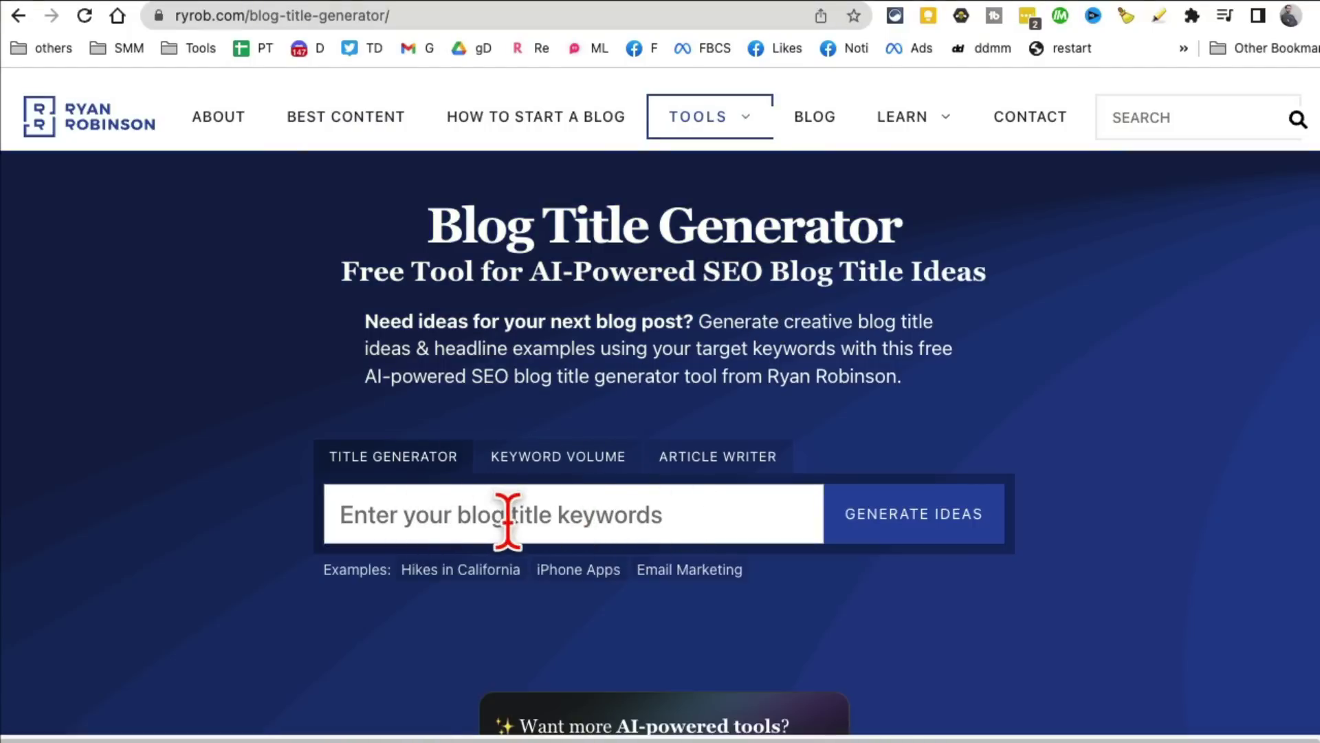
click(689, 578)
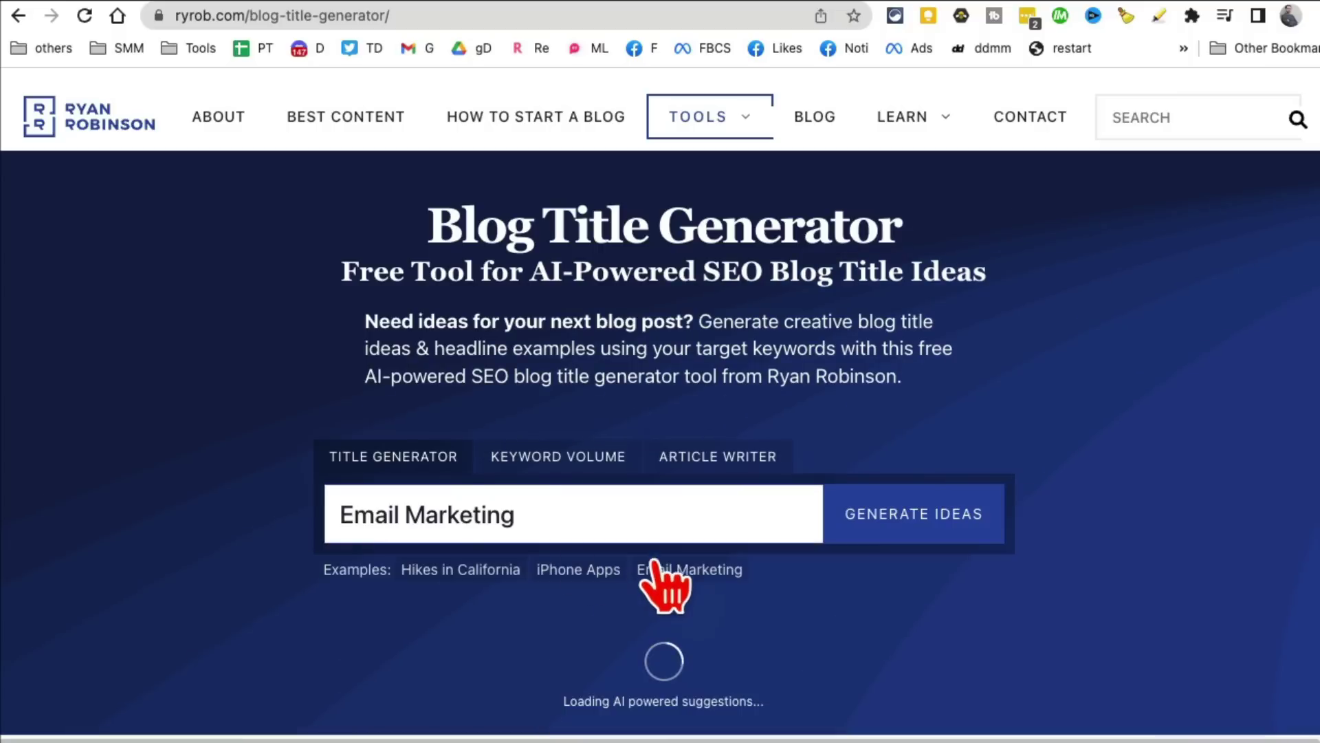
scroll(1114, 569, down, 1)
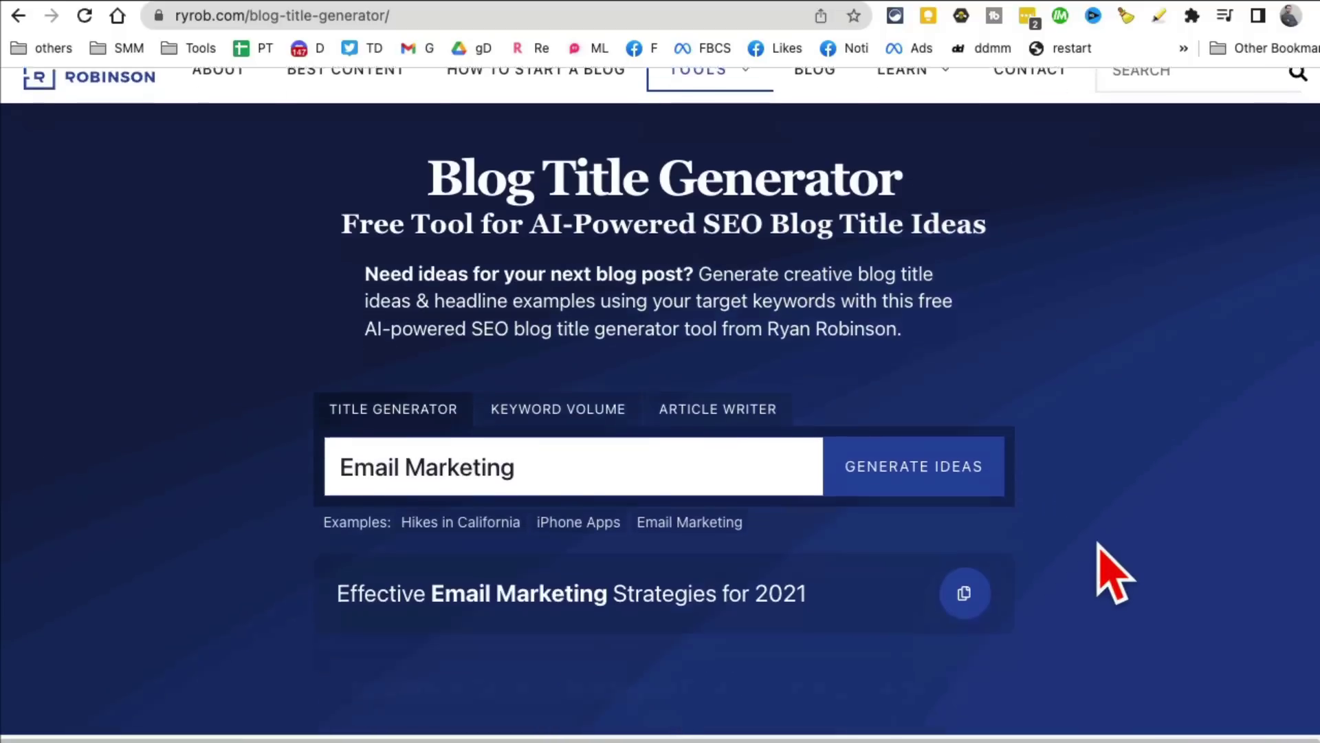
scroll(1114, 568, down, 3)
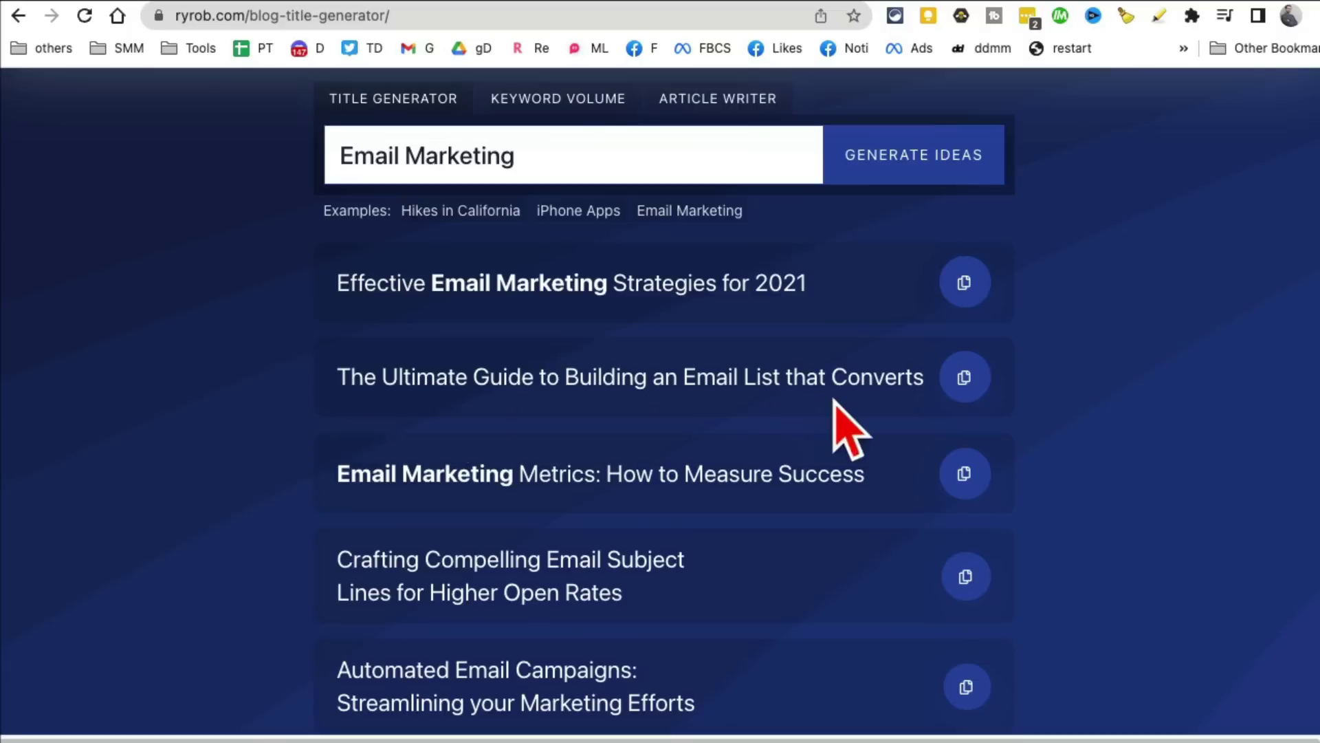
drag(898, 377, 299, 411)
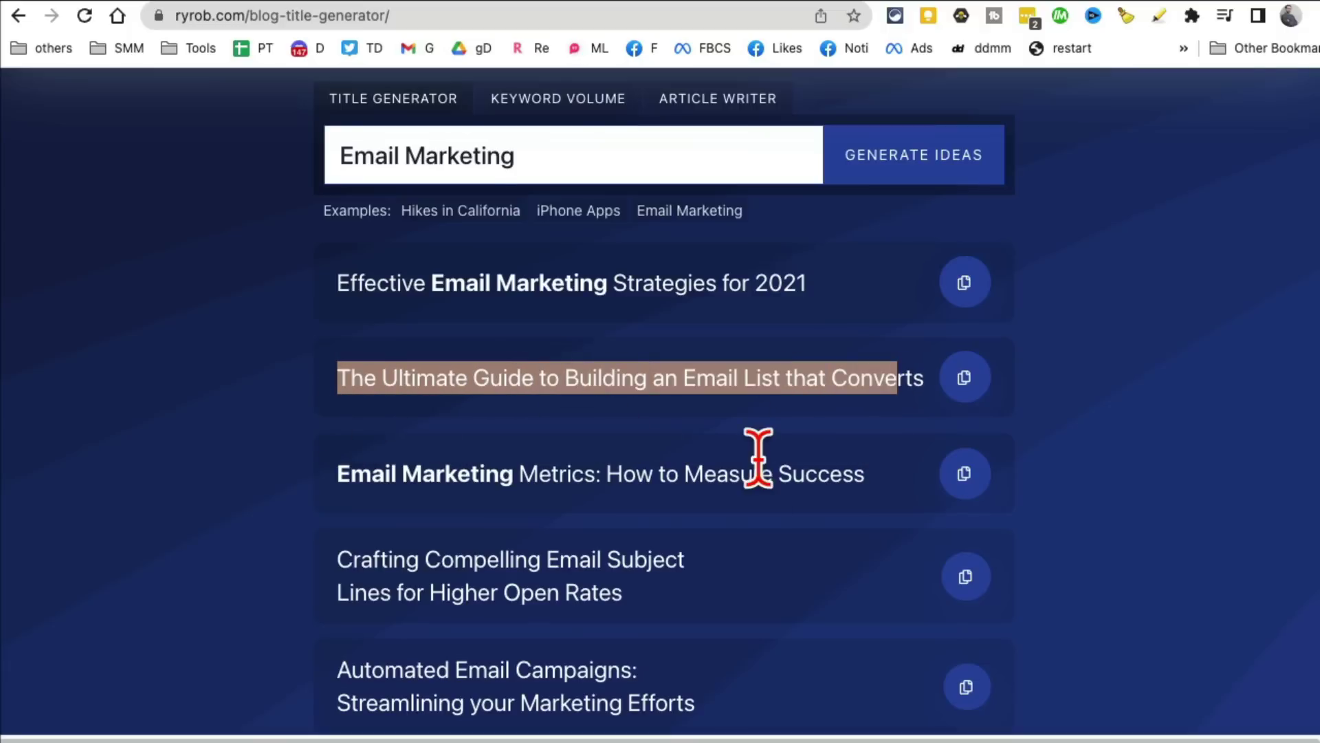
scroll(760, 457, down, 3)
scroll(769, 493, down, 3)
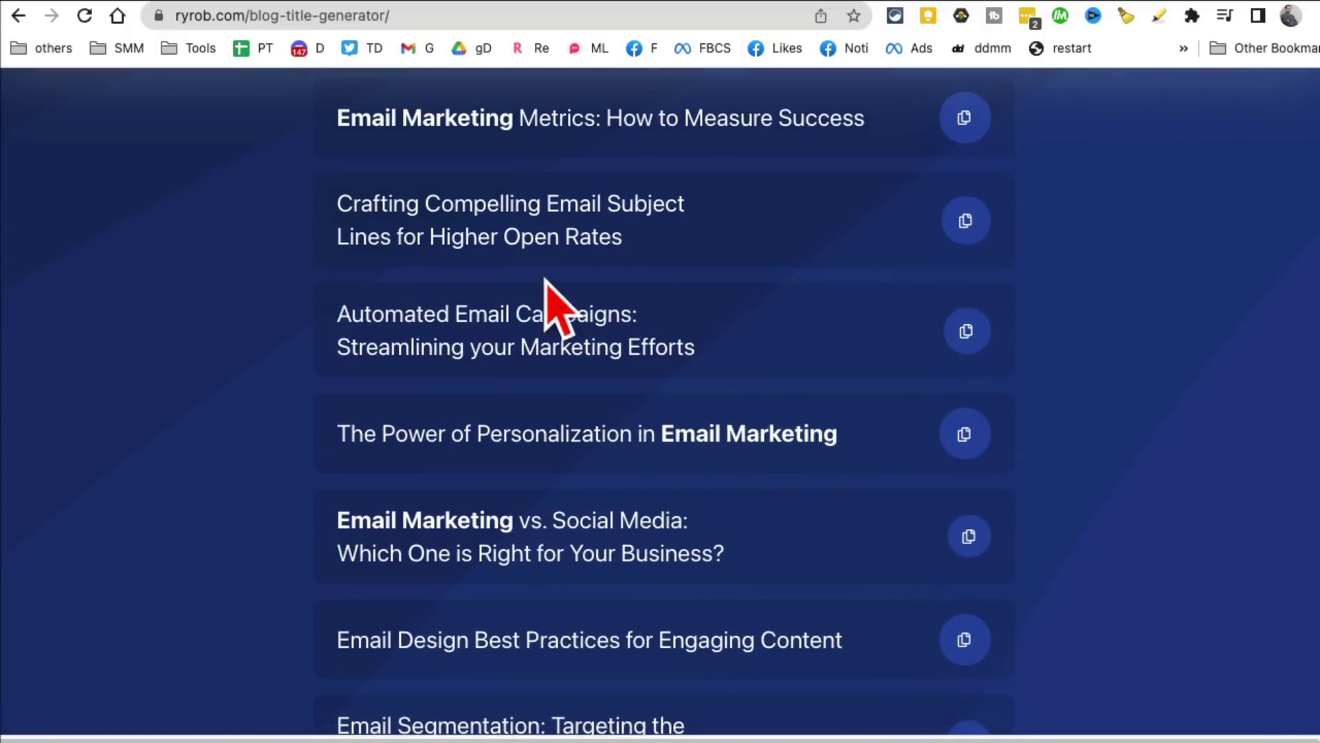
scroll(557, 310, up, 10)
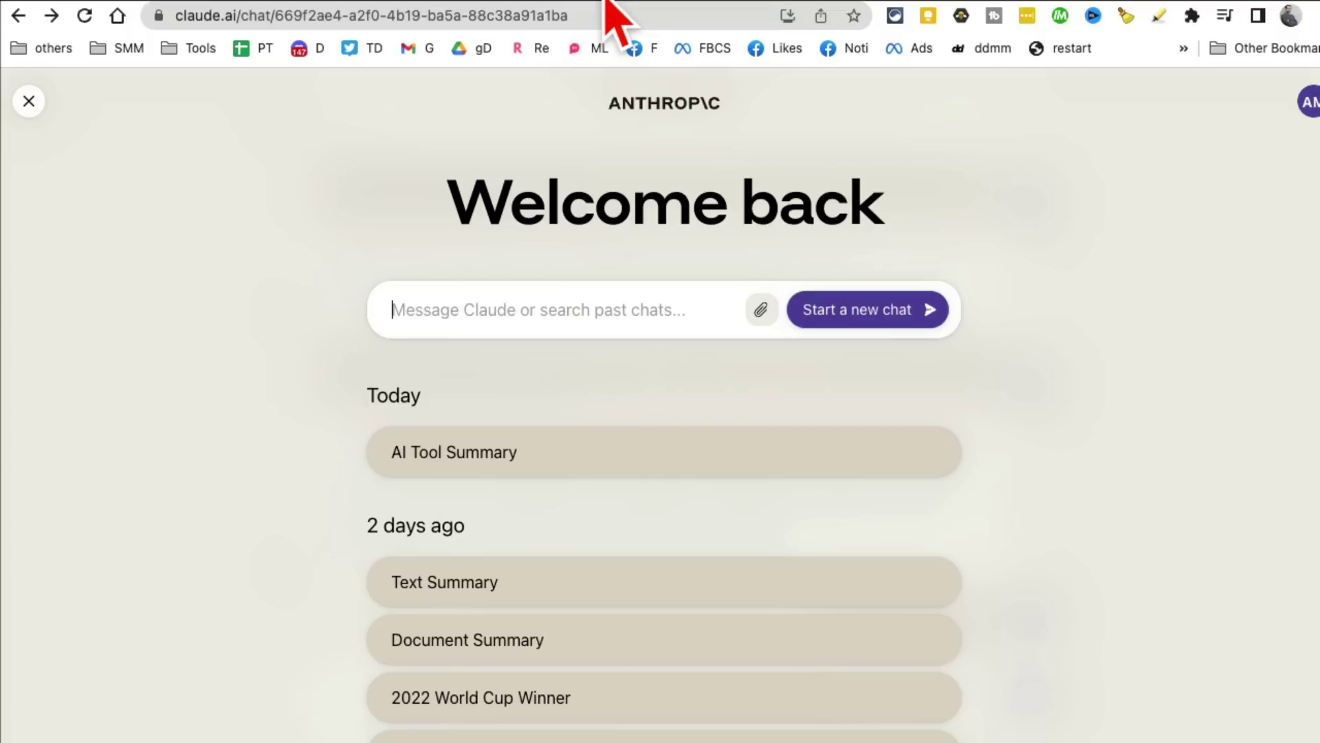
Step: Send Claude a new message asking who won the soccer World Cup in 2022
click(245, 18)
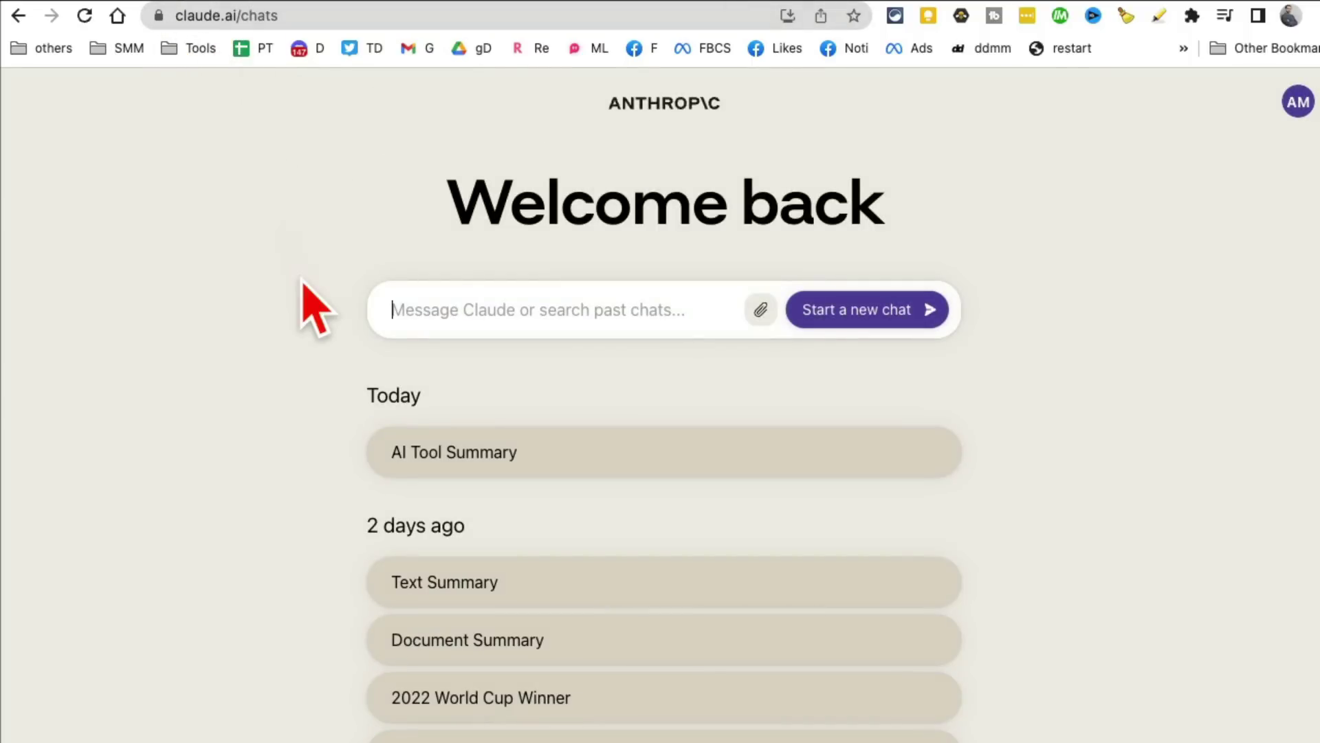
click(442, 294)
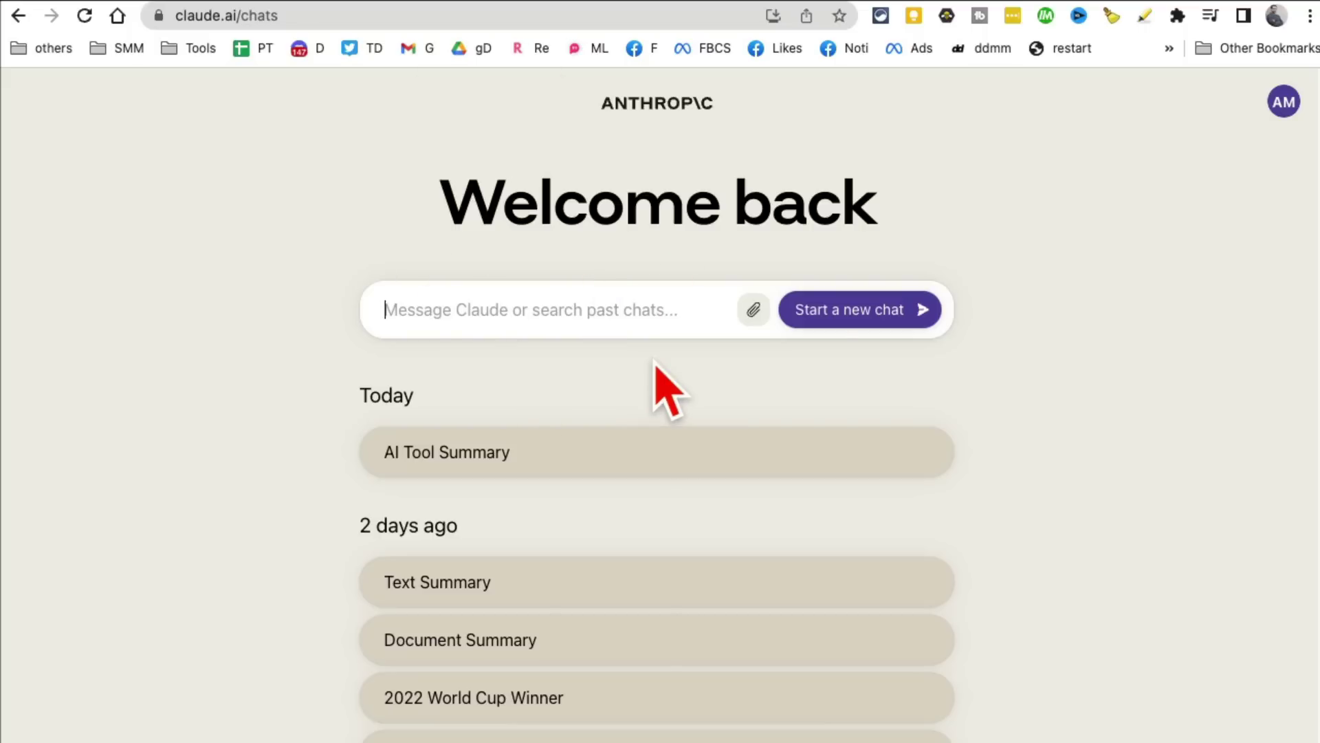
text(who won te)
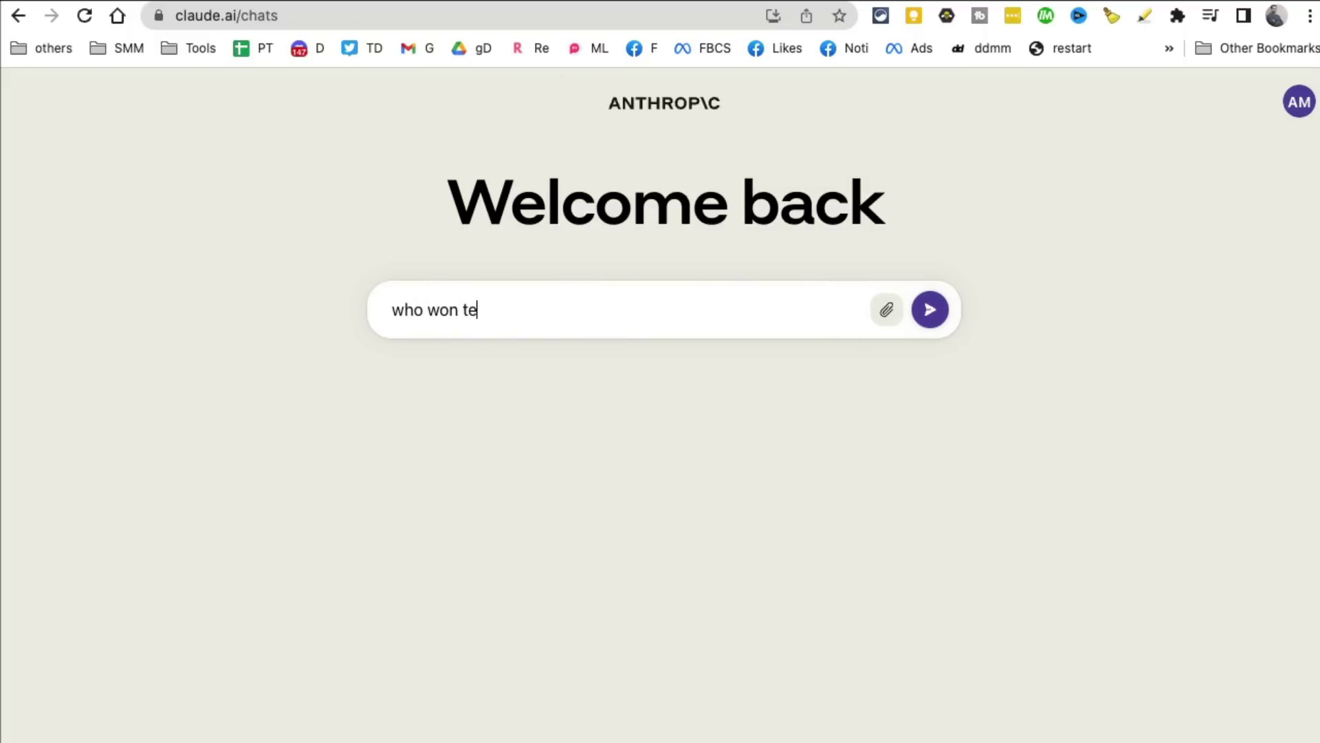
key(BackSpace)
key(BackSpace)
key(BackSpace)
text(he soccer worldcu)
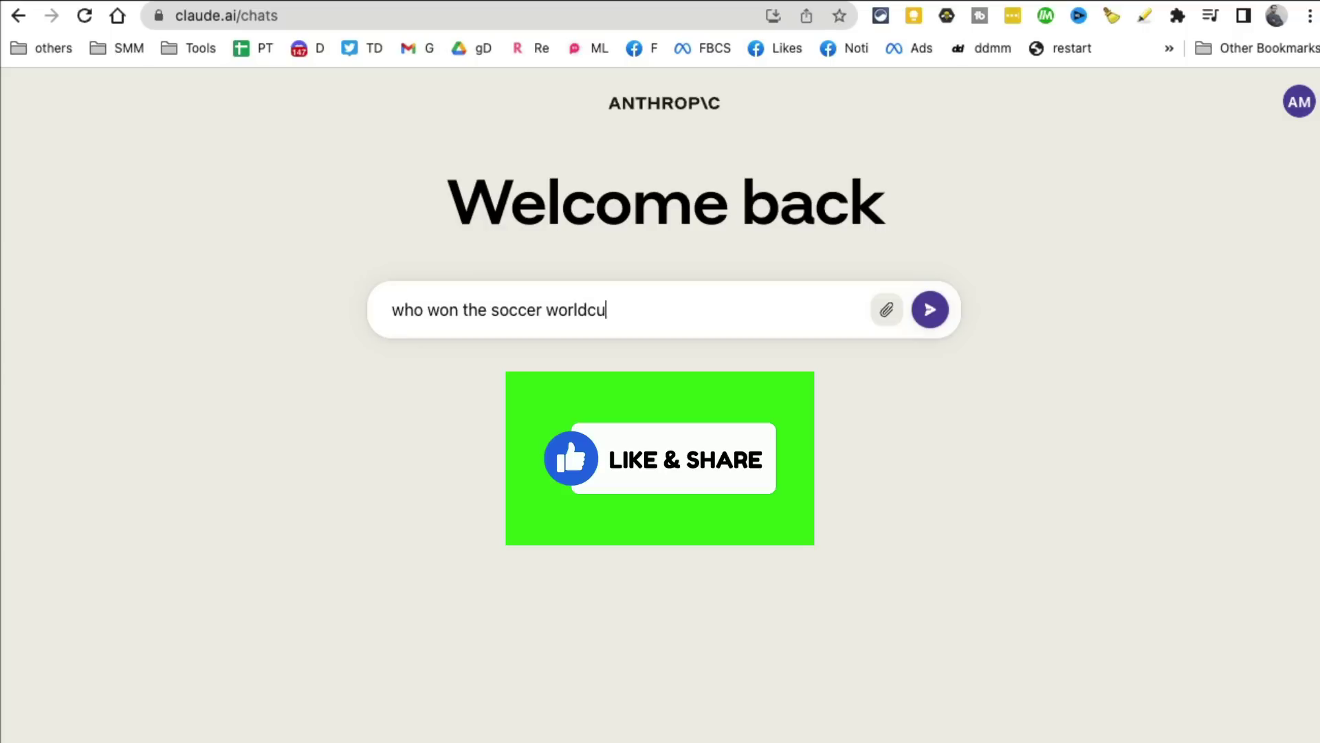
text(p in 2022)
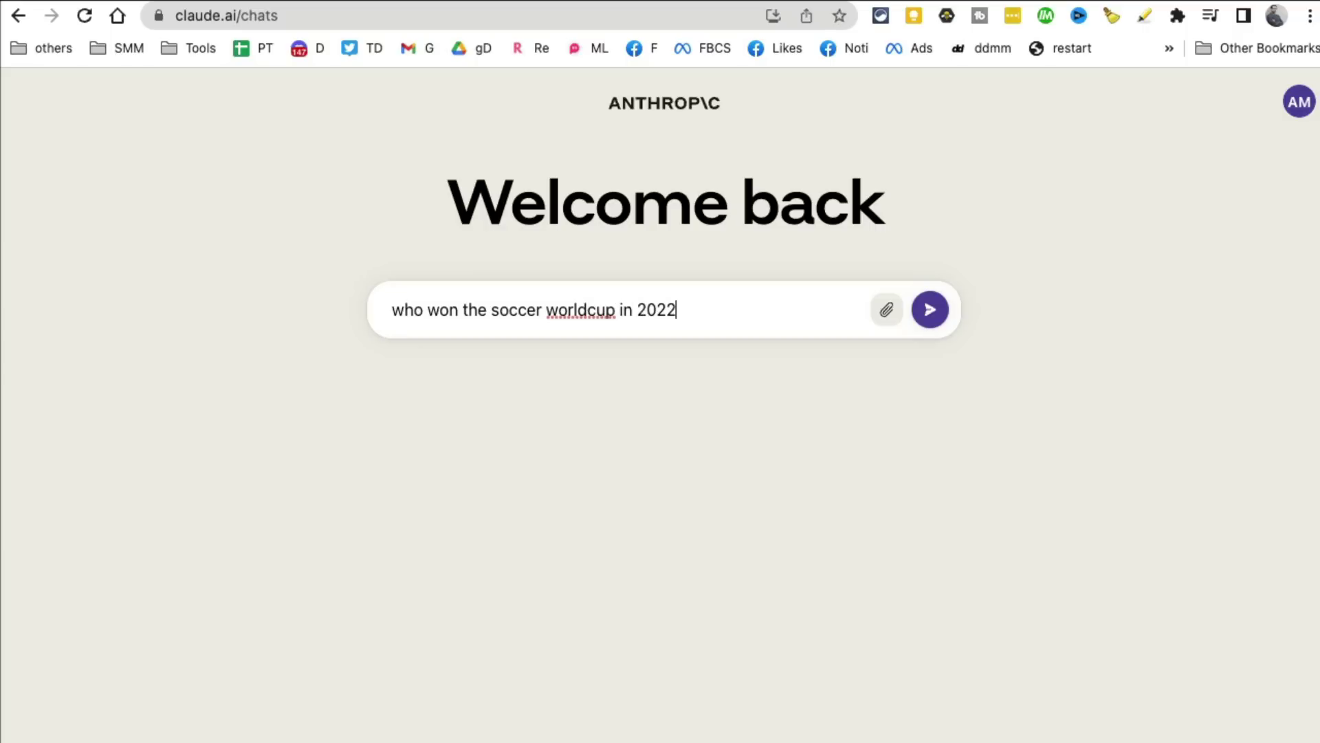
text(?)
key(Return)
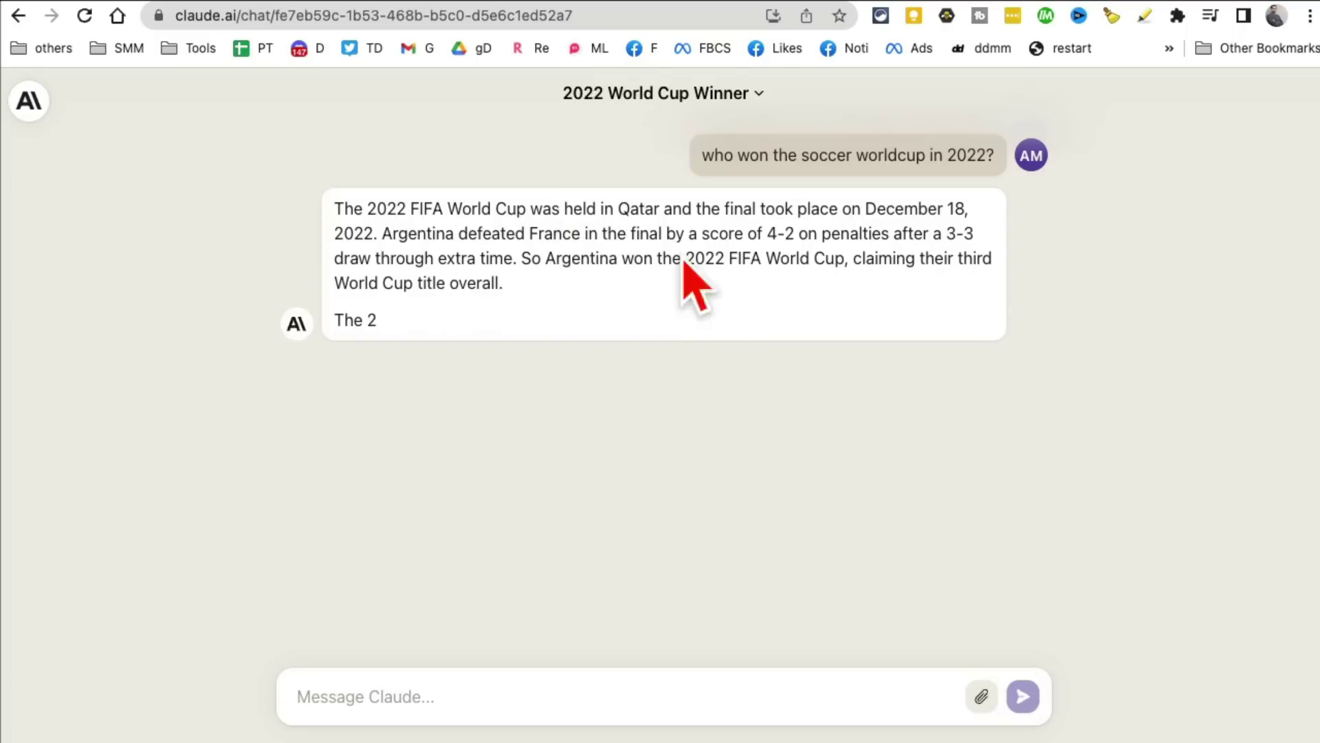
Step: Highlight Claude's answer that Argentina defeated France, then return to past chats
drag(398, 235, 583, 239)
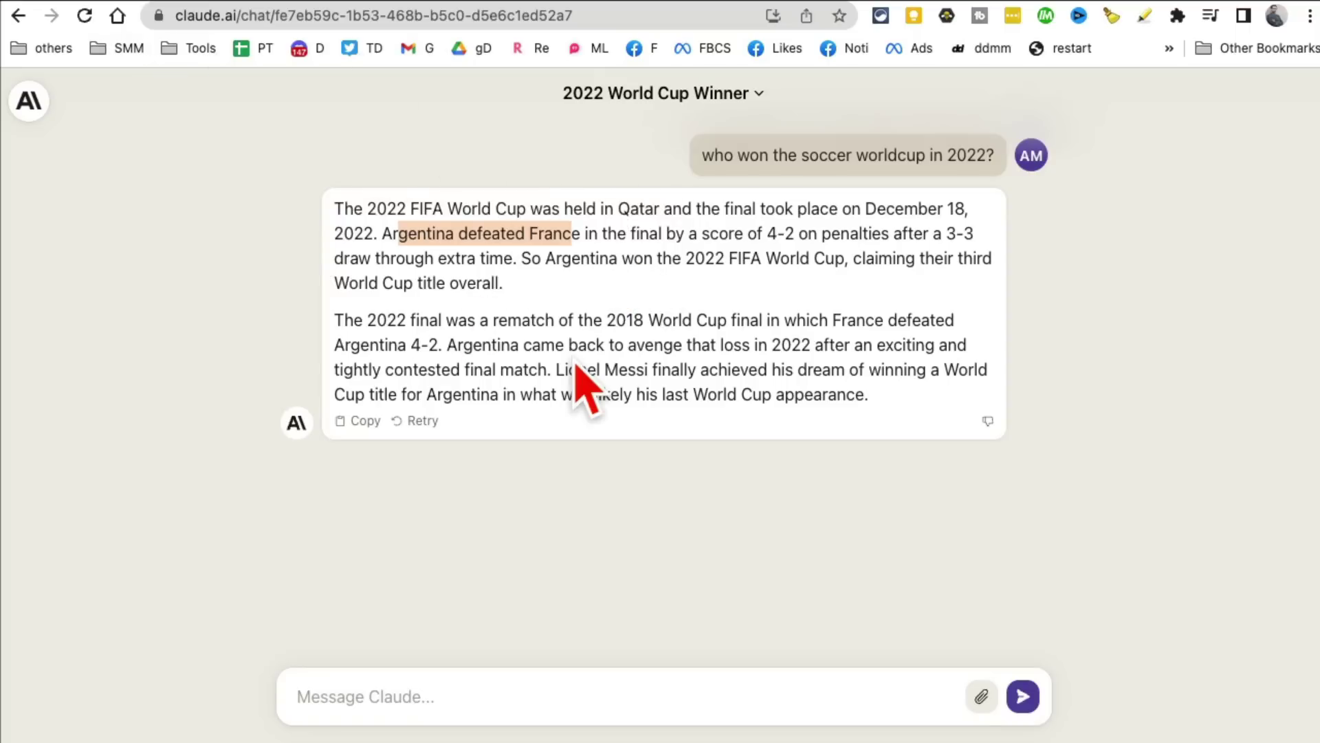
click(31, 103)
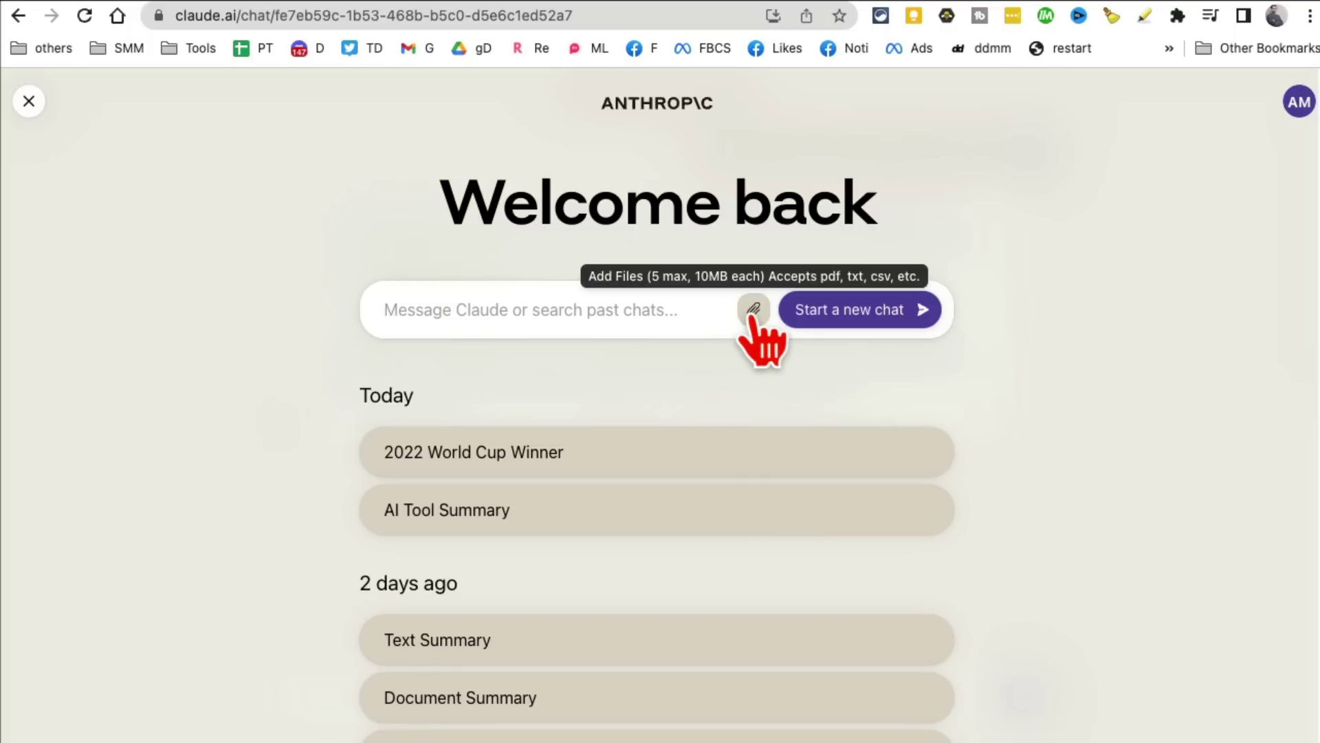
Step: Attach the TikTok marketing tips PDF and ask Claude 'can you summarize this file for me?'
click(752, 312)
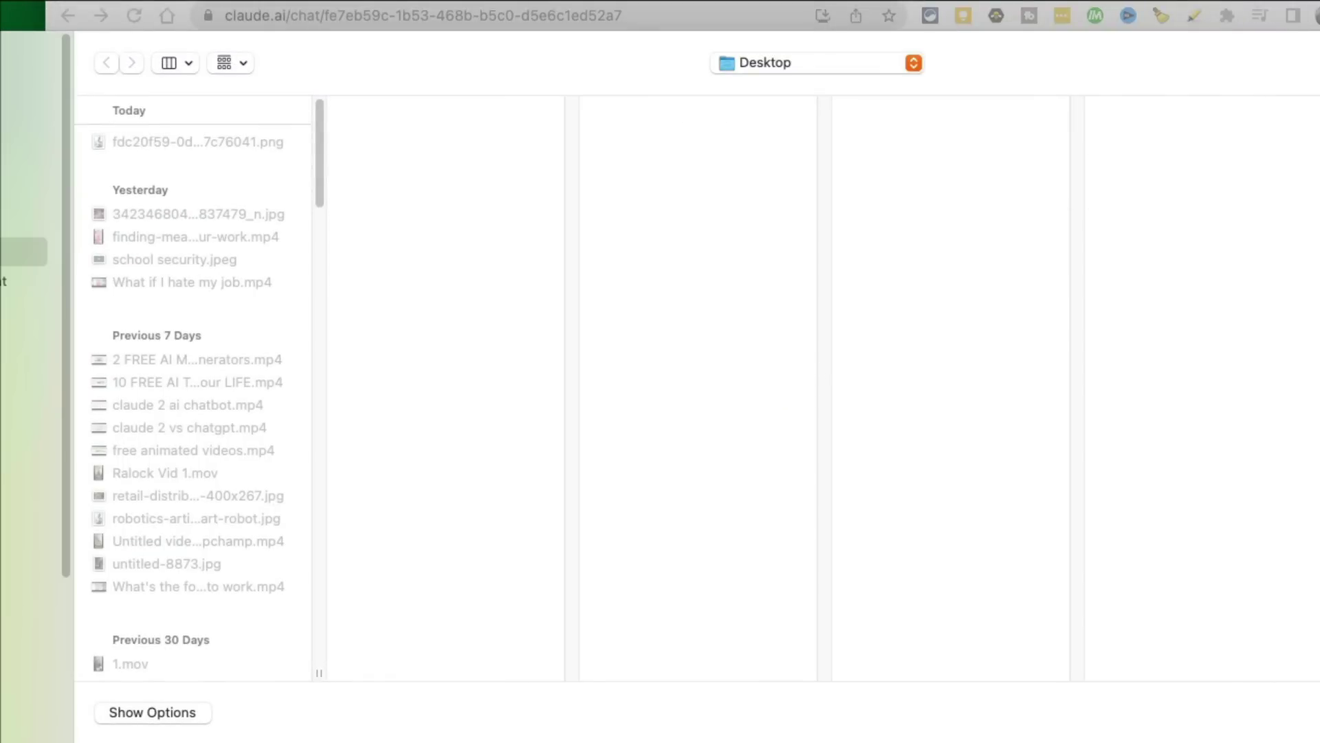
key(super+f)
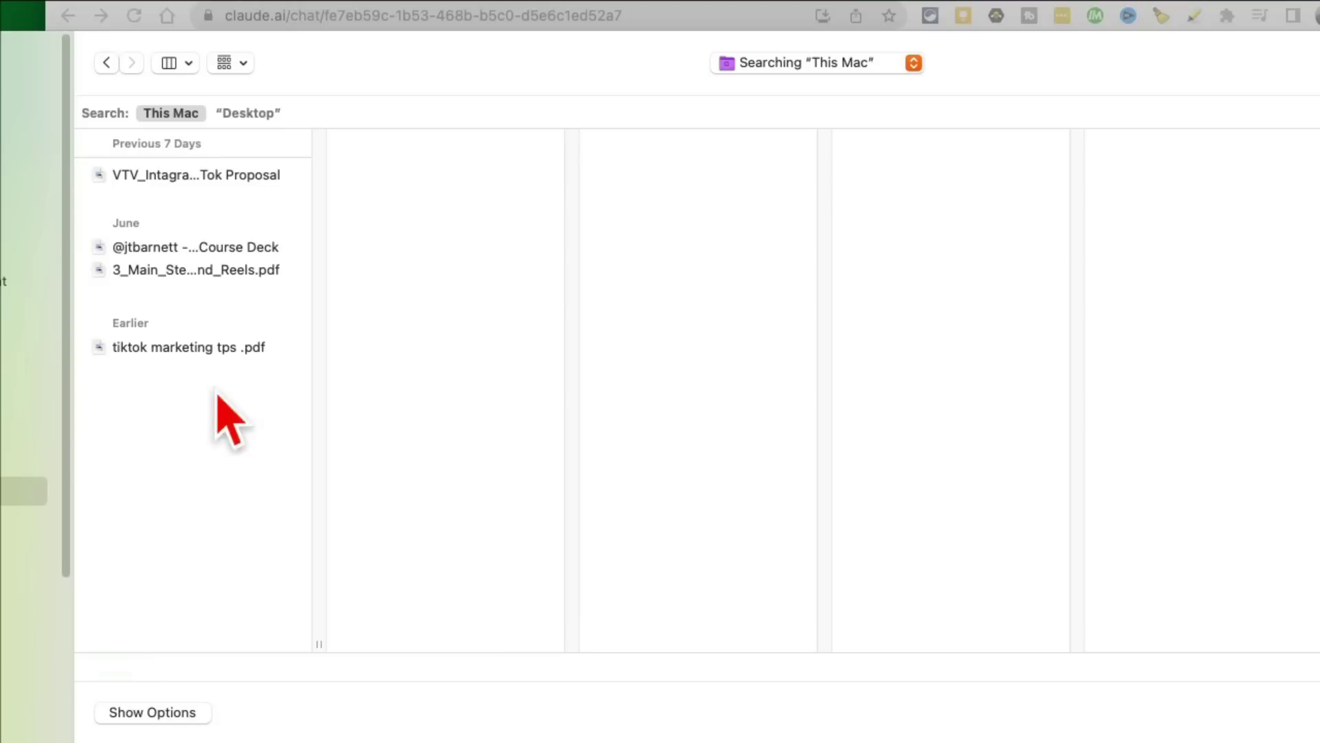
click(189, 349)
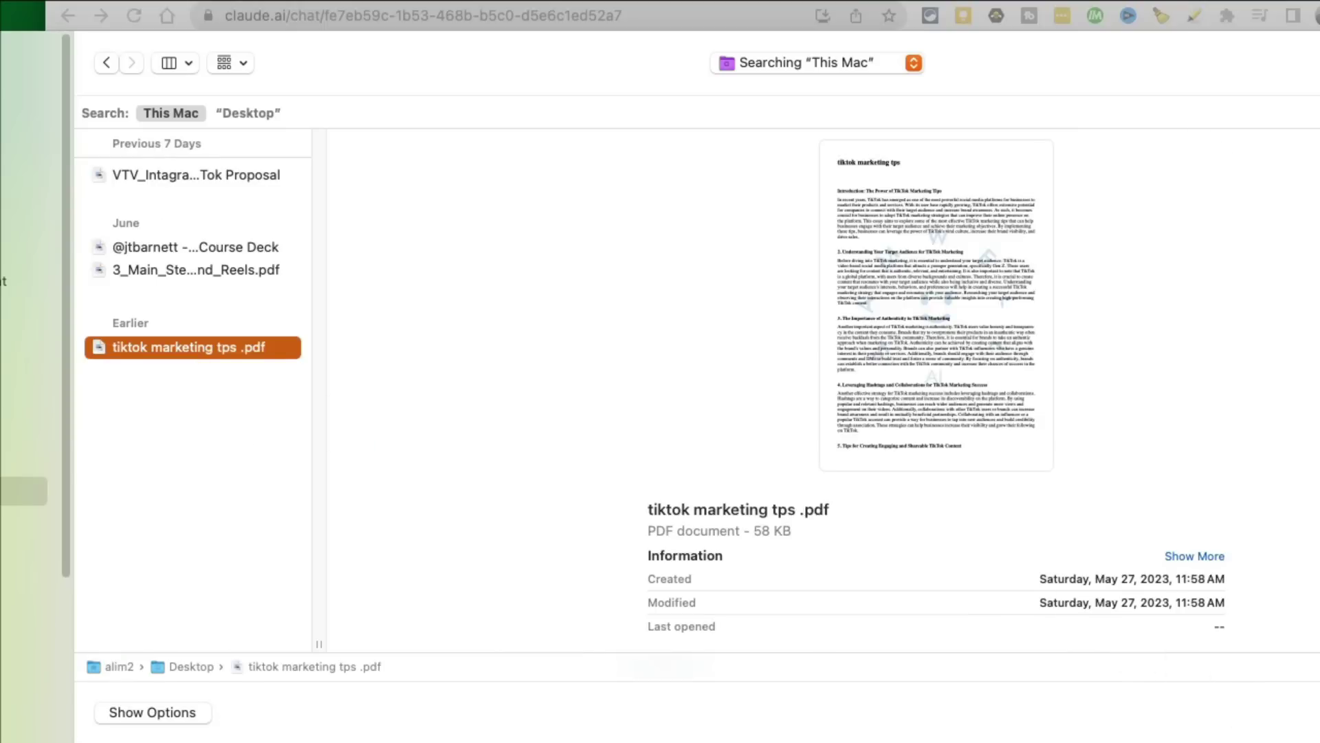
key(Return)
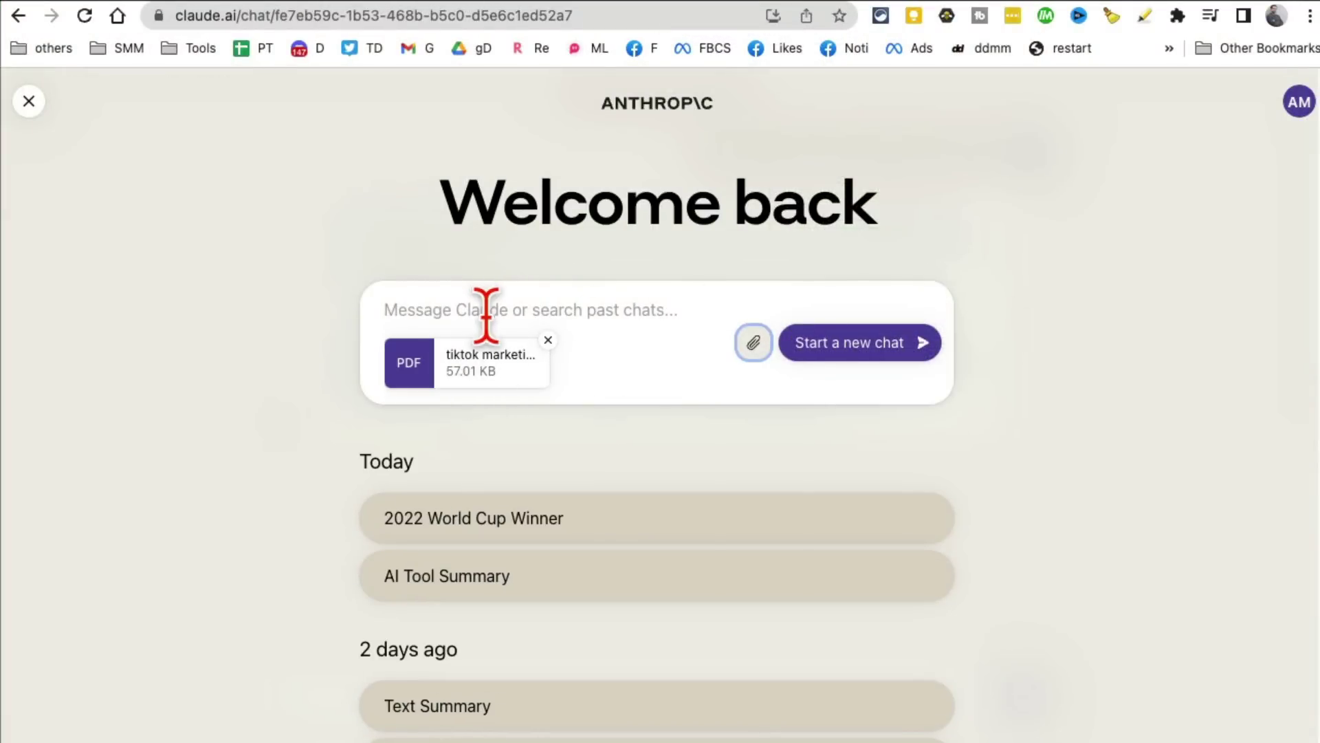
text(can you summarize this file for me?)
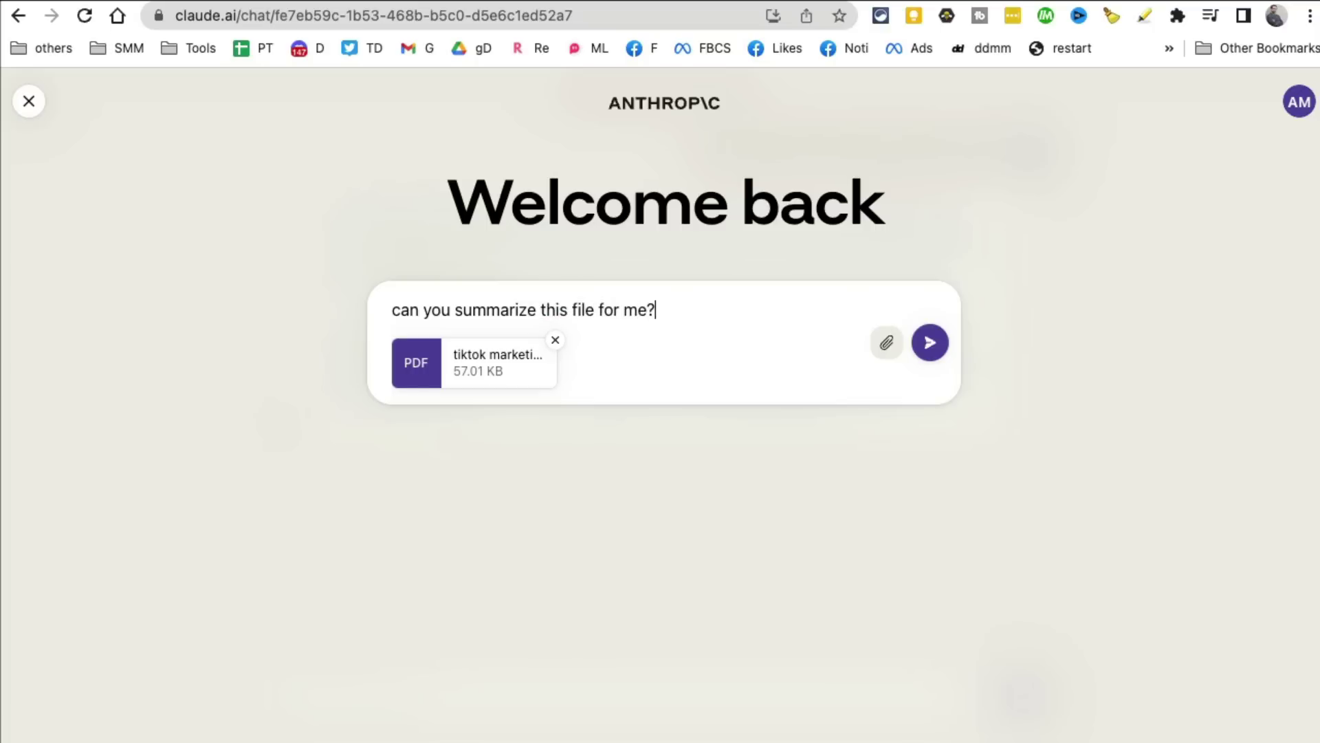
key(Return)
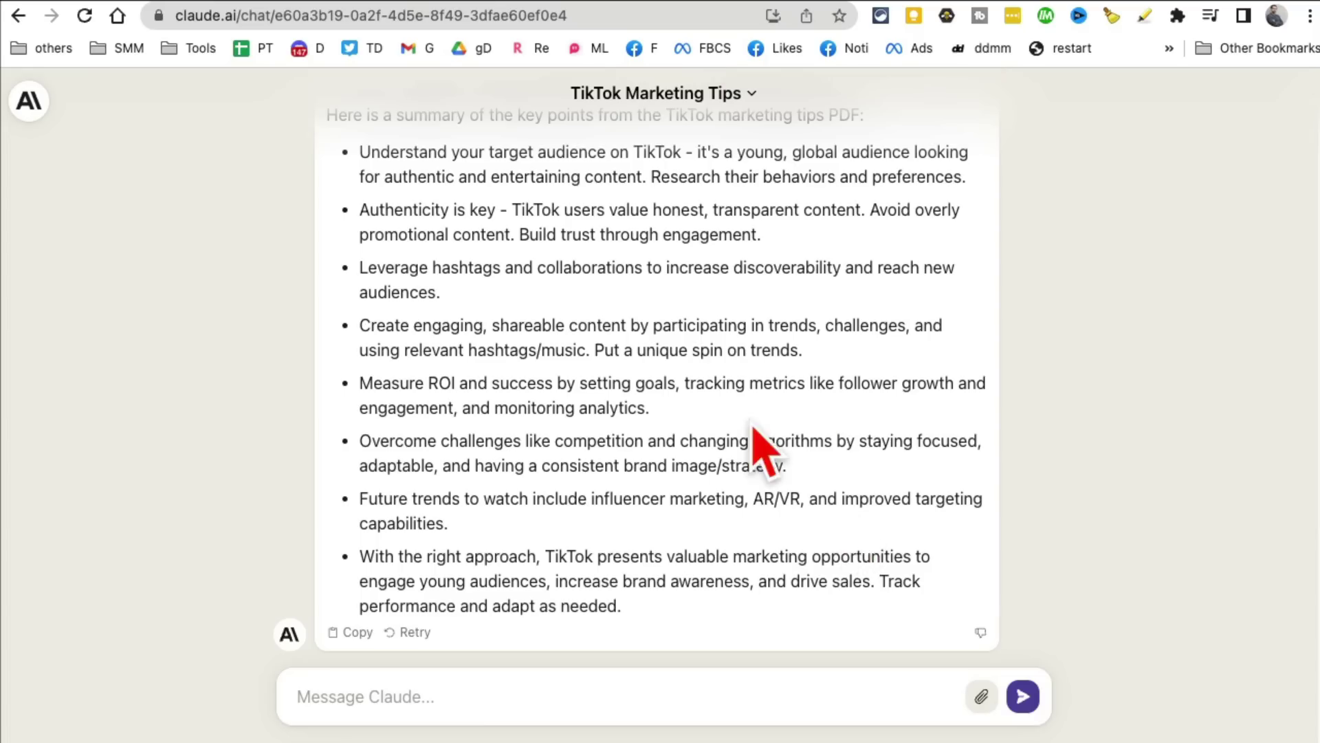
scroll(751, 433, up, 3)
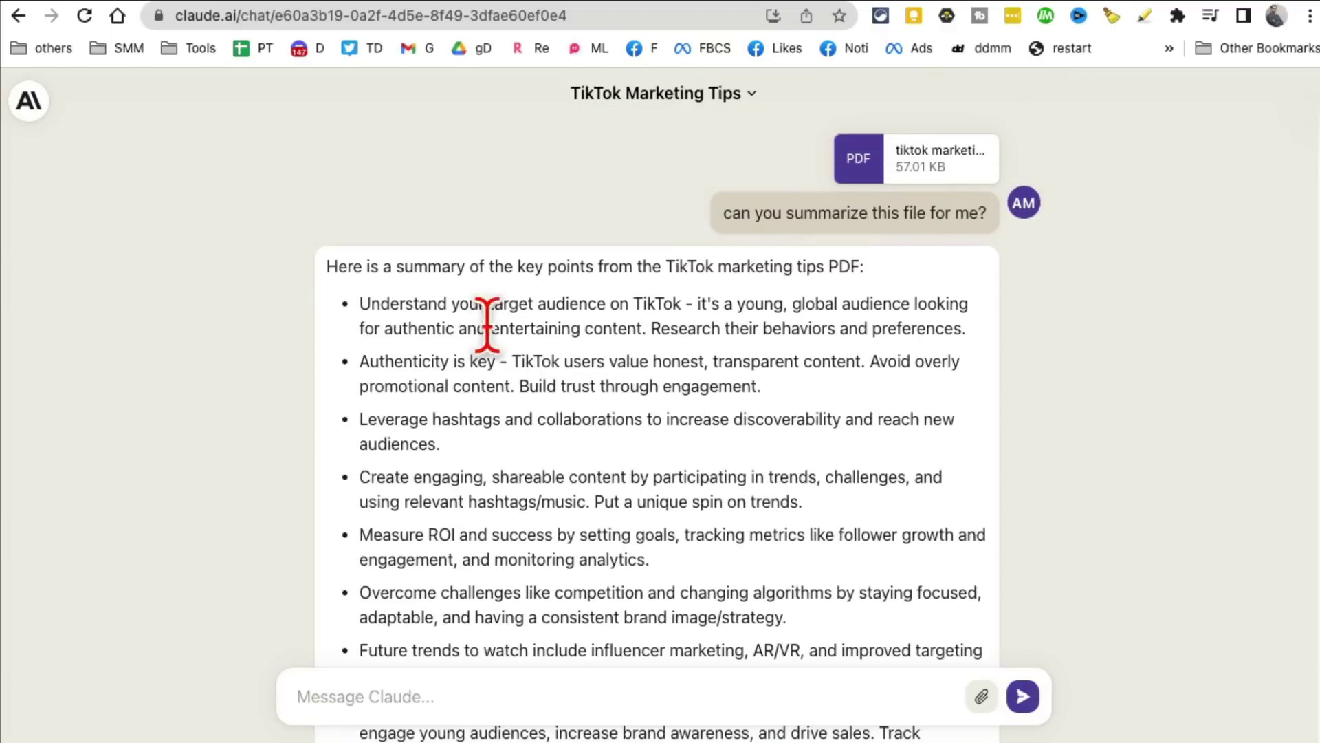
mouse_move(438, 304)
mouse_down()
mouse_move(722, 567)
mouse_move(779, 702)
mouse_up()
Step: Leave the finished summary via the Claude home overlay and switch to the Pixian.AI tab
click(618, 375)
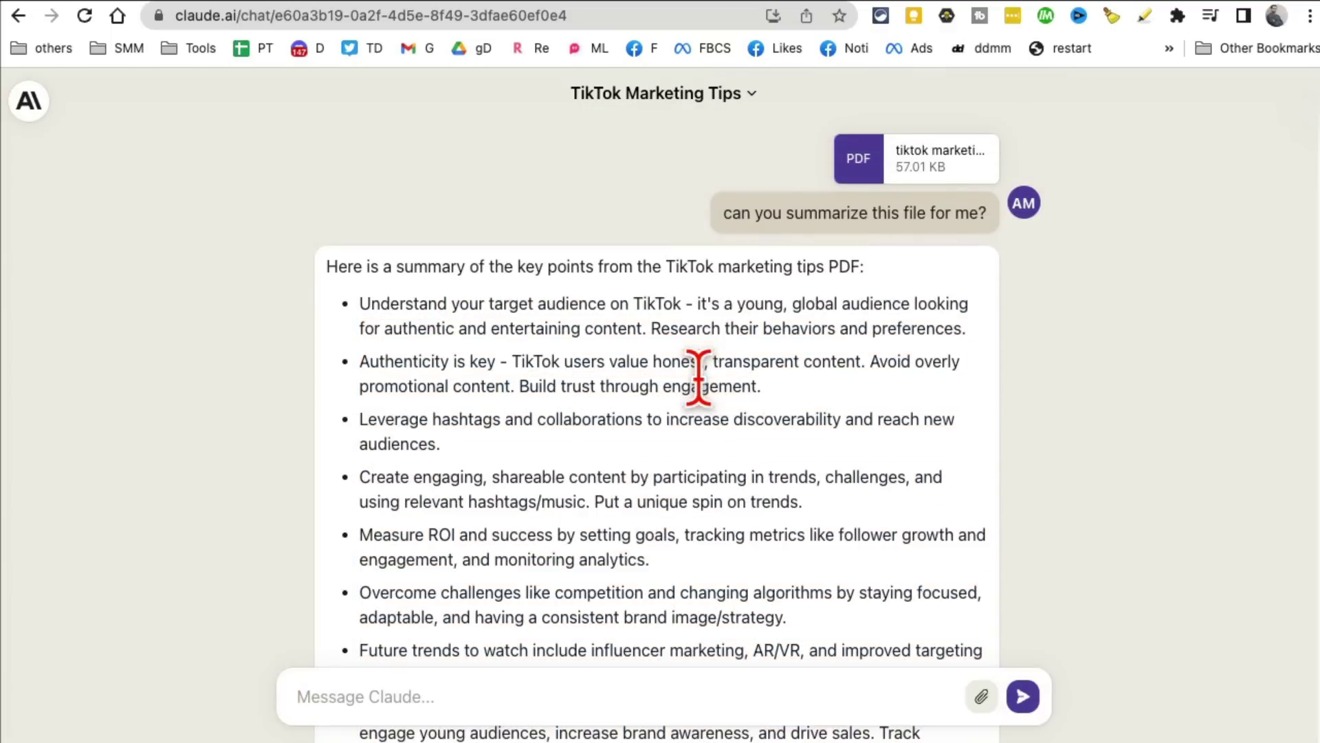
click(27, 104)
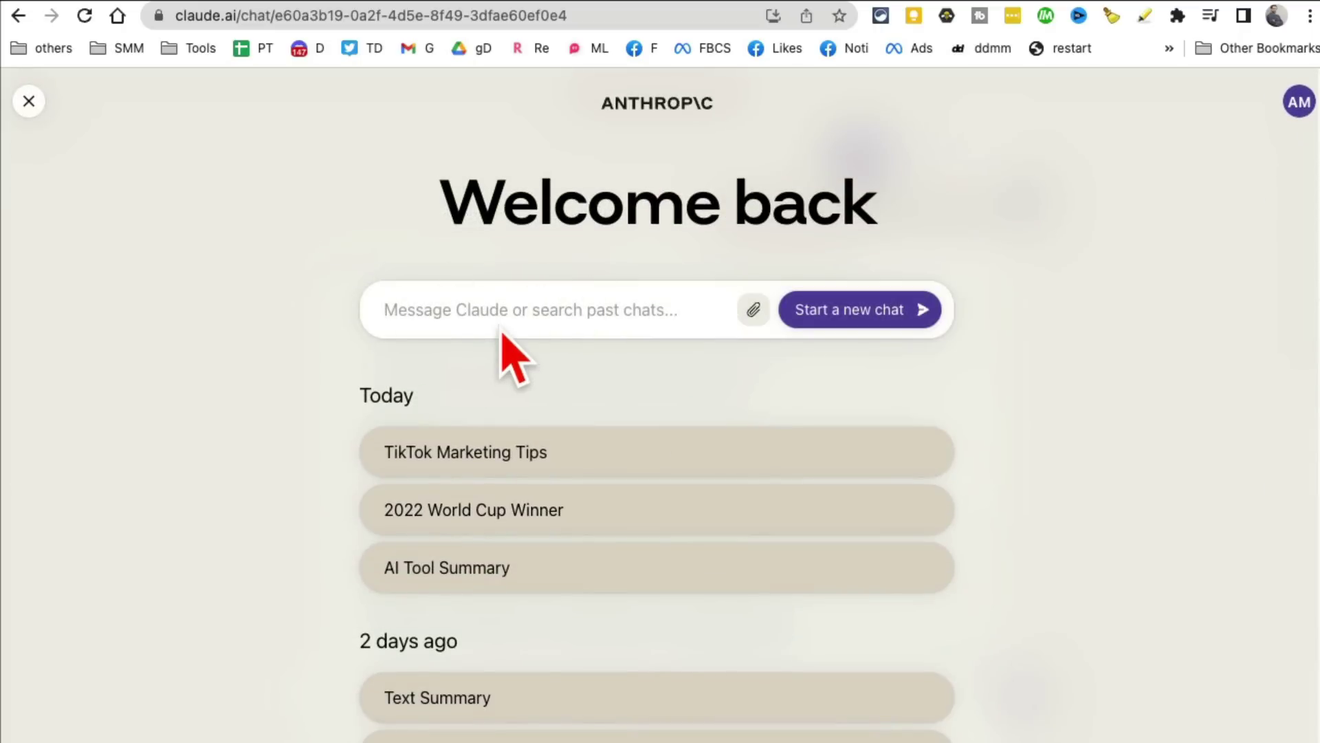
scroll(796, 552, down, 5)
scroll(795, 558, up, 5)
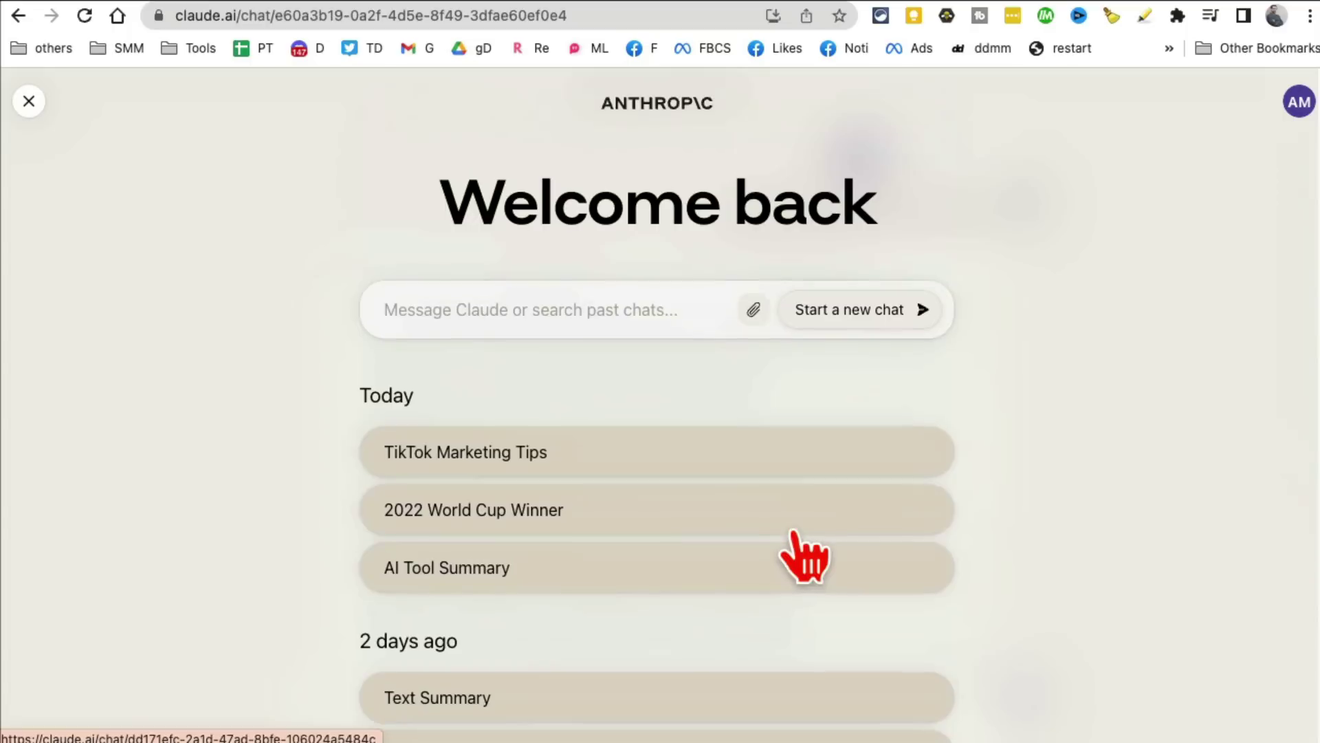
click(27, 100)
click(729, 5)
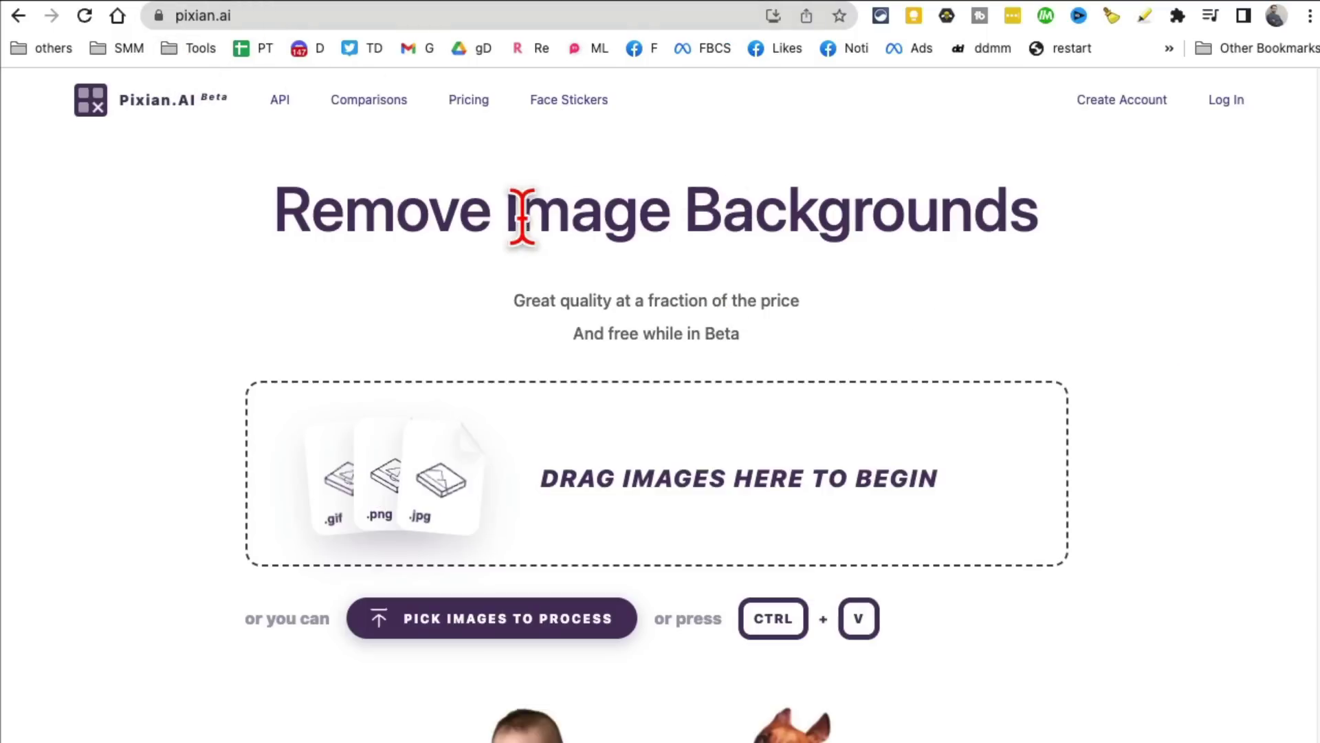
scroll(1181, 465, down, 3)
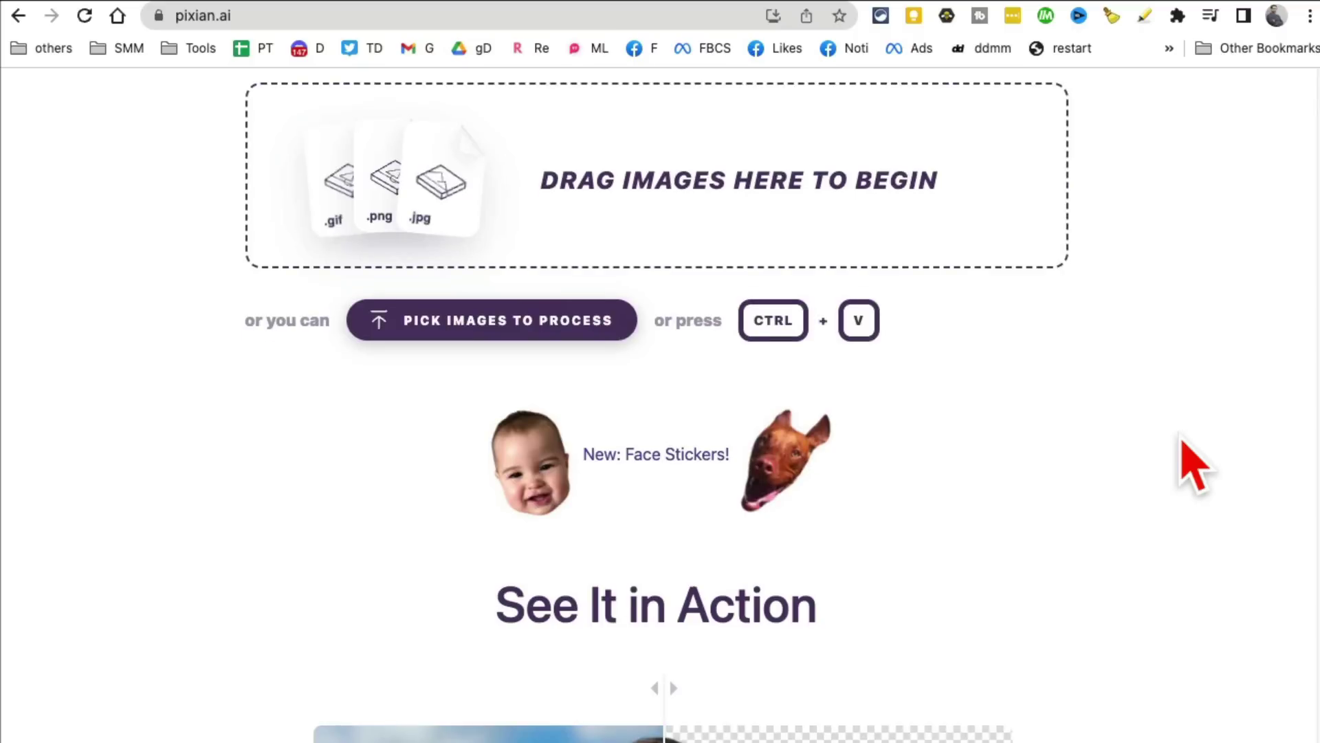
scroll(1187, 465, up, 2)
scroll(1193, 467, up, 2)
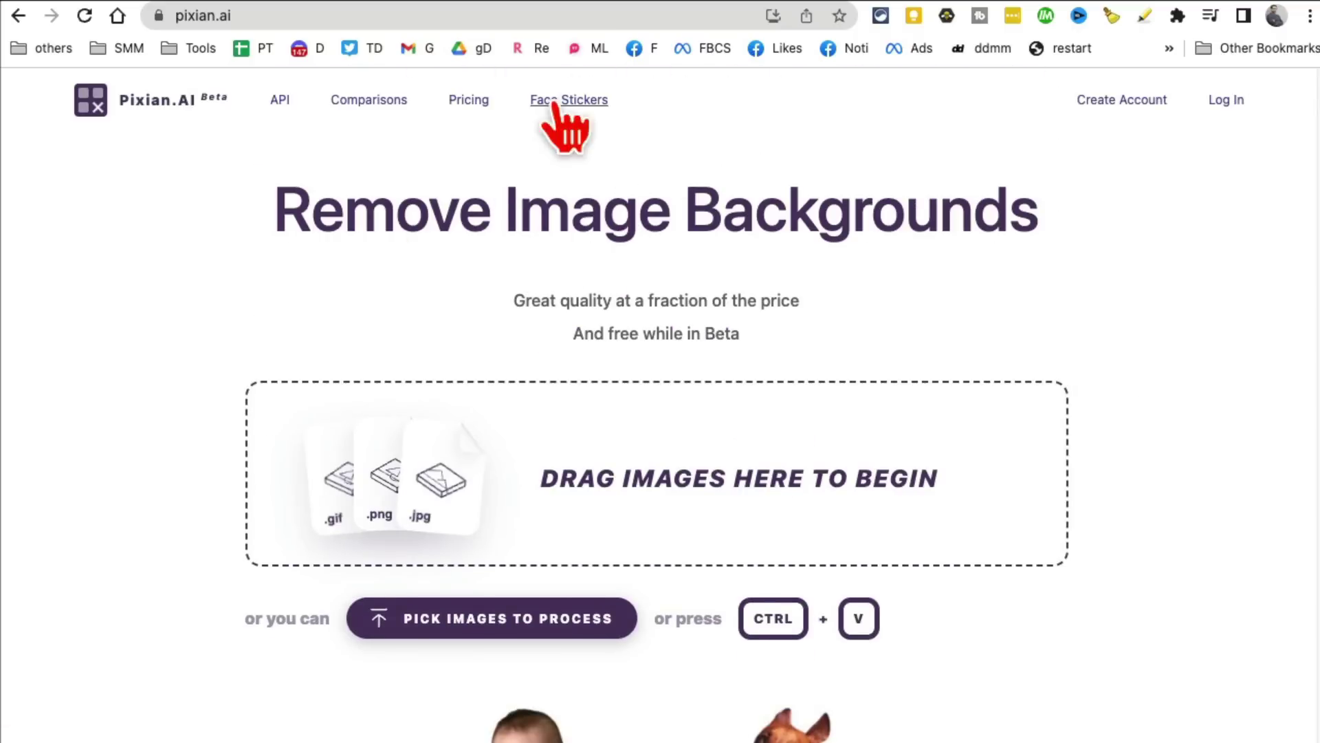
Step: Browse the Desktop images and upload untitled-8873.jpg for background removal
click(1052, 502)
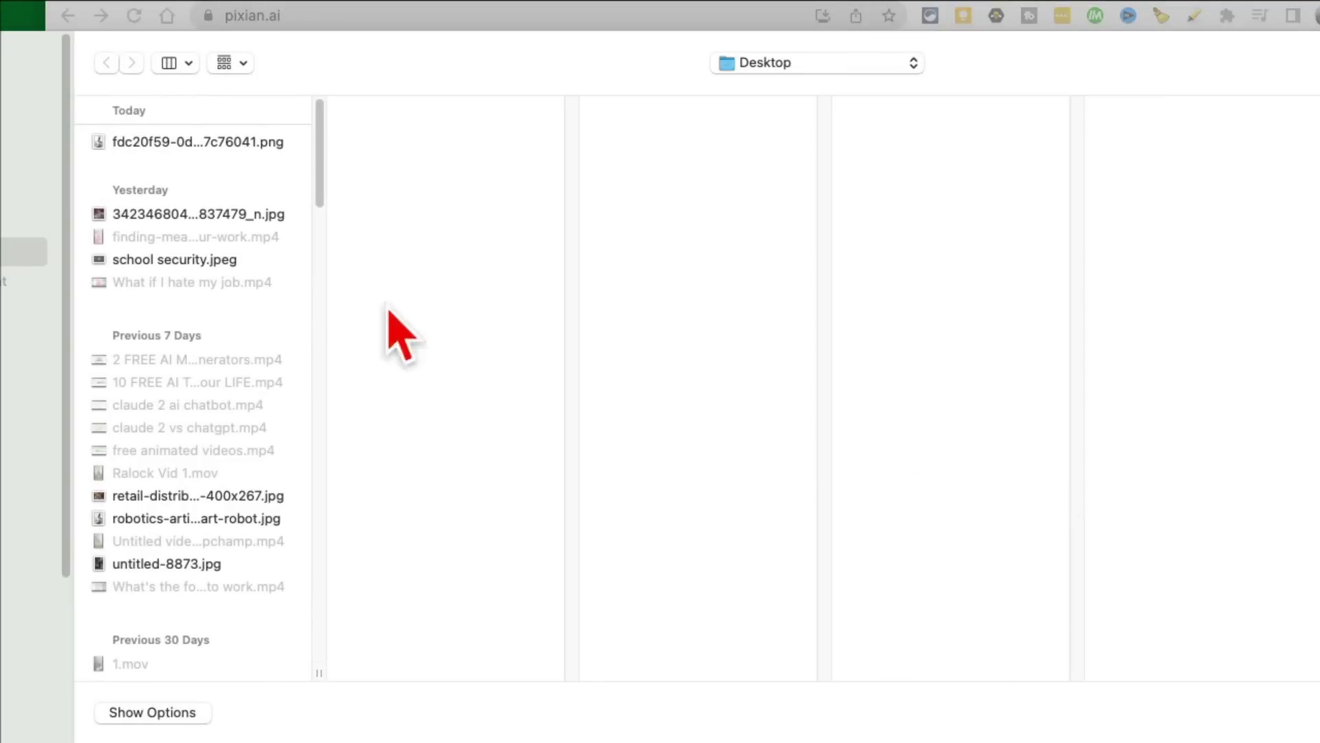
click(229, 217)
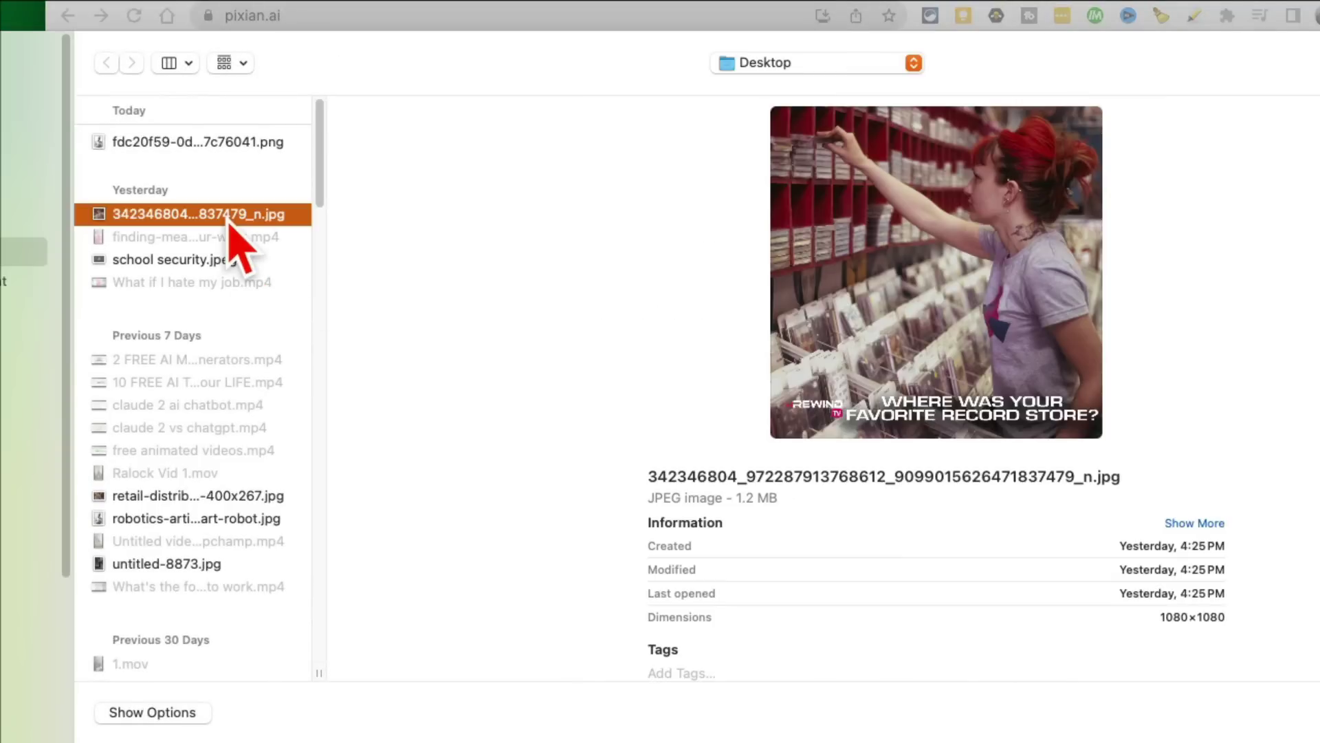
click(225, 260)
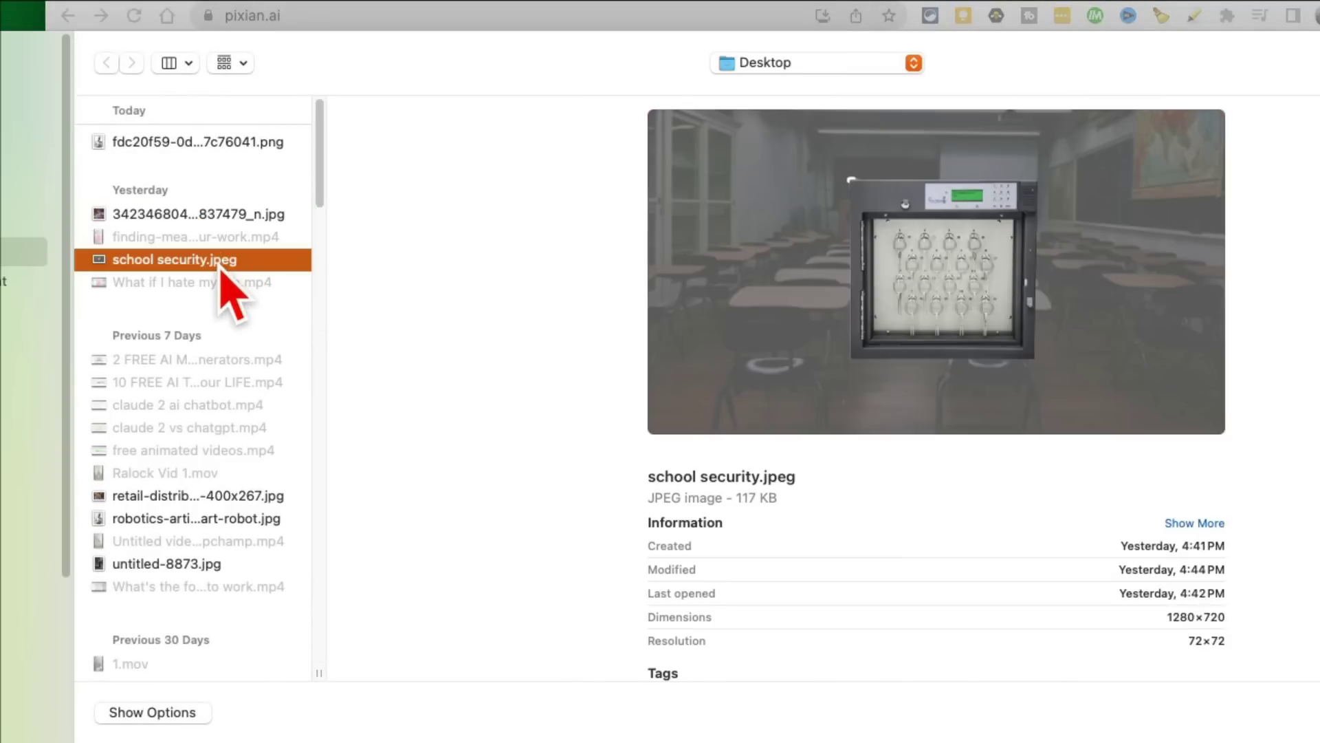
click(215, 497)
click(219, 565)
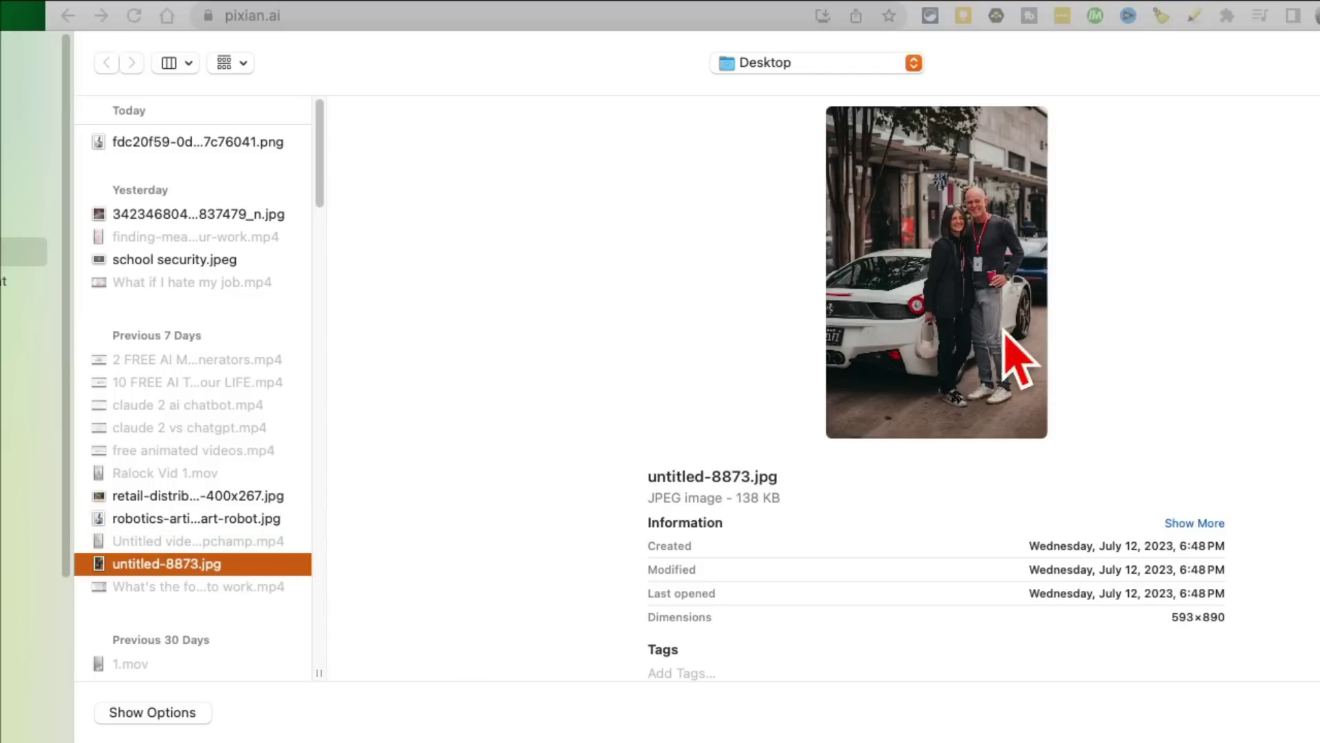
key(Return)
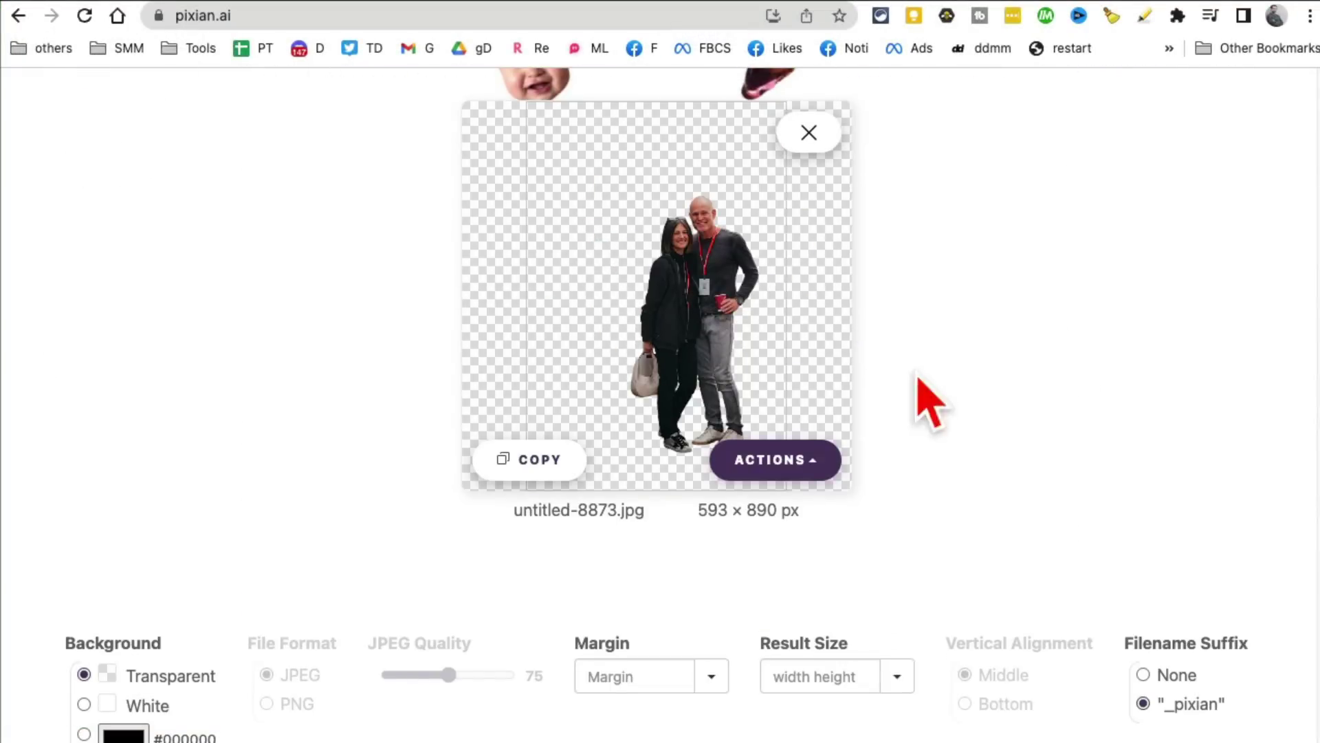
scroll(334, 522, down, 1)
Step: Replace the white background with a solid red (#fa0000) colour
click(85, 682)
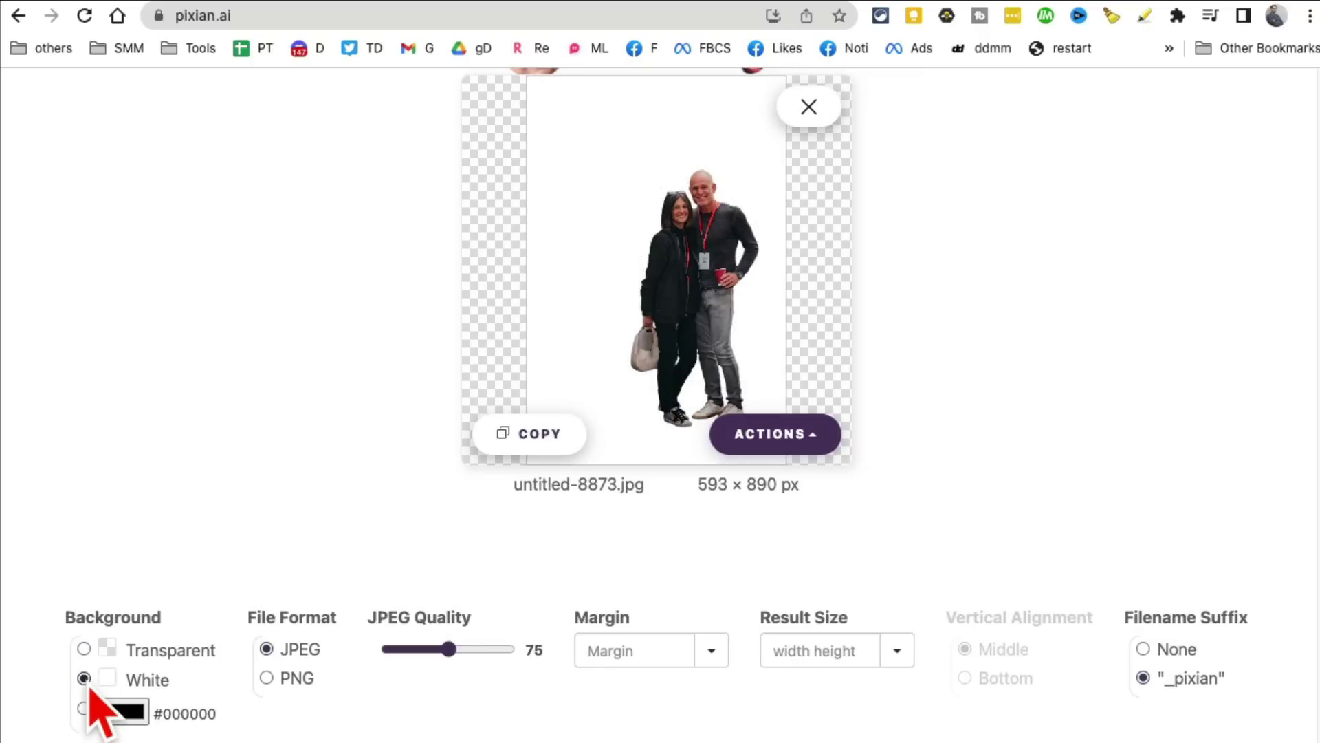
click(85, 709)
click(126, 714)
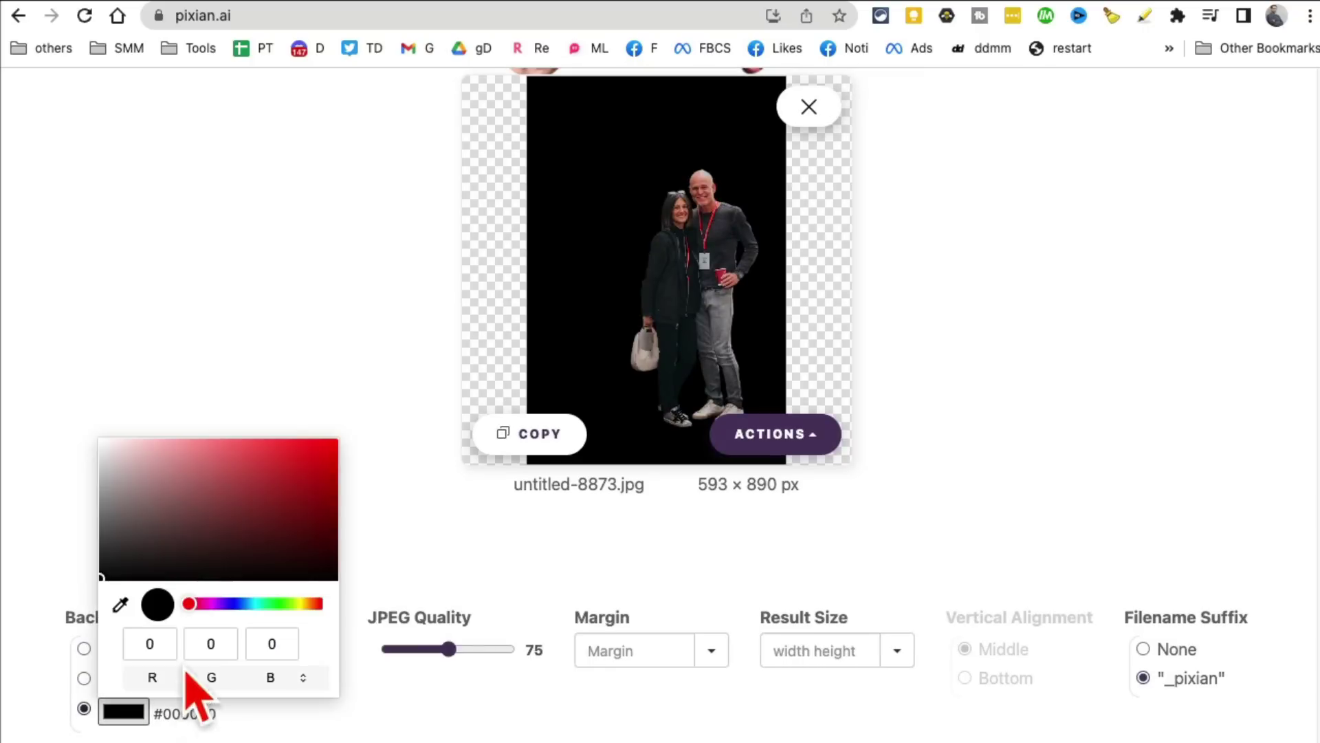
click(333, 445)
click(410, 702)
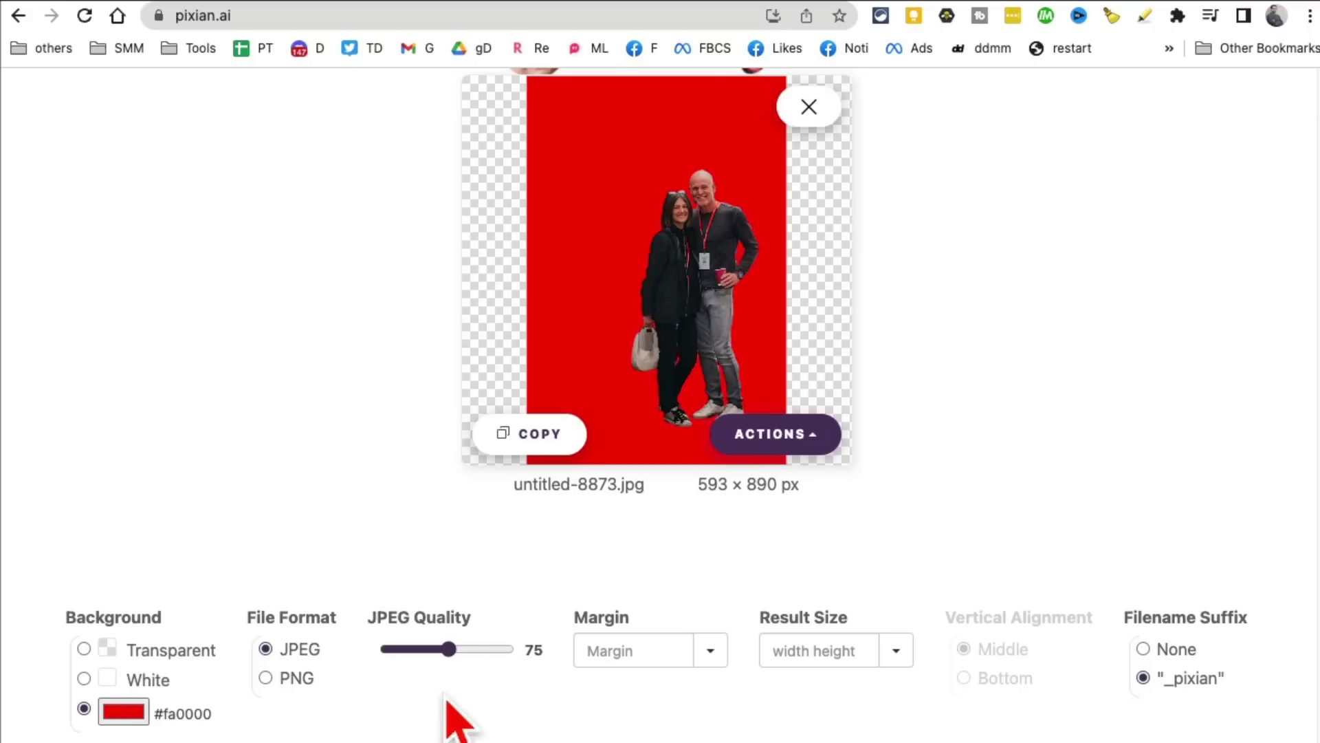
Step: Raise the JPEG quality to 89 and leave the margin options unchanged
mouse_move(446, 649)
mouse_down()
mouse_move(426, 658)
mouse_move(483, 654)
mouse_up()
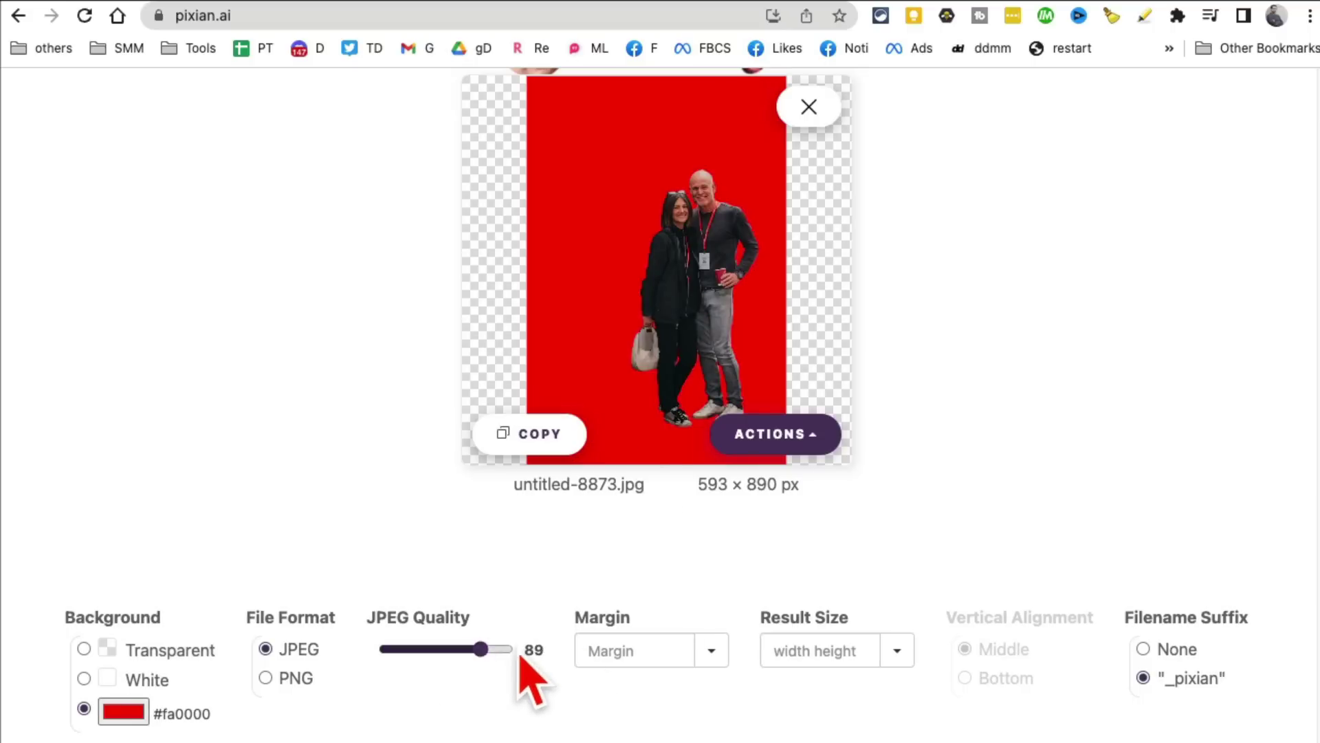
click(711, 651)
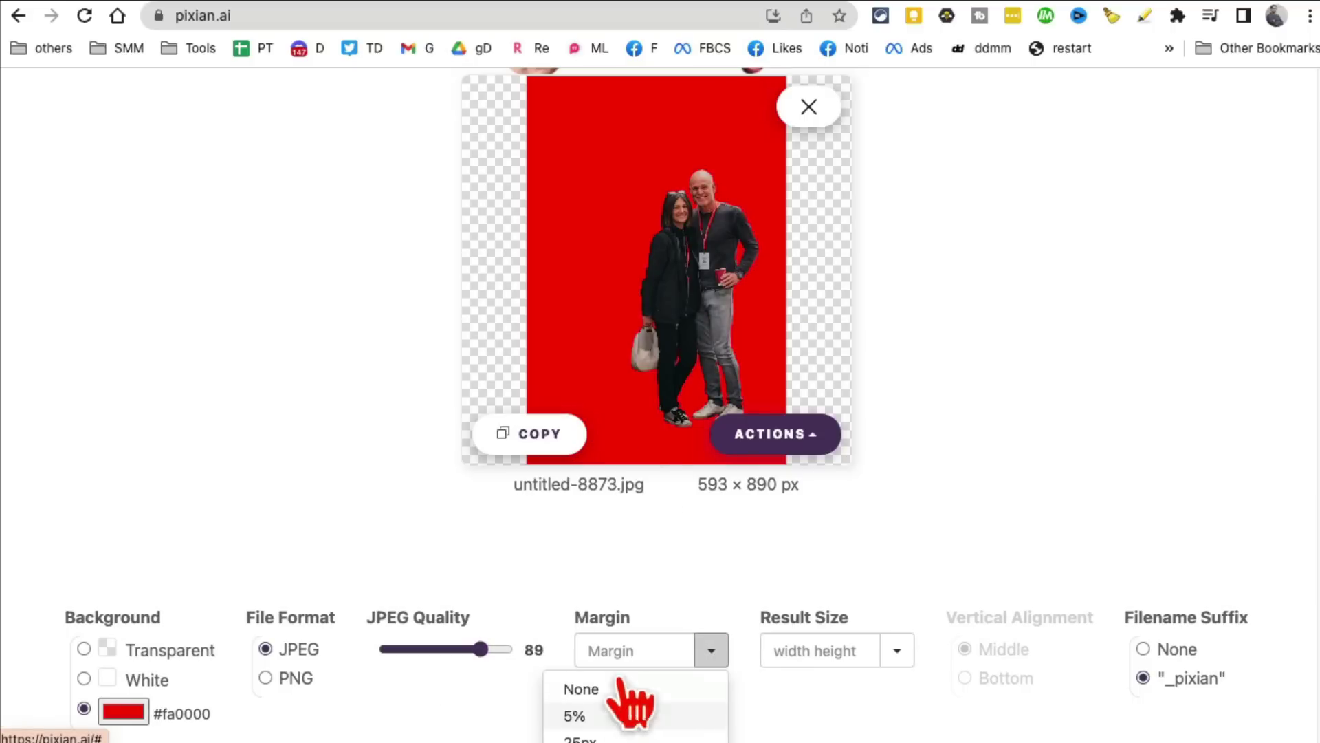
click(584, 690)
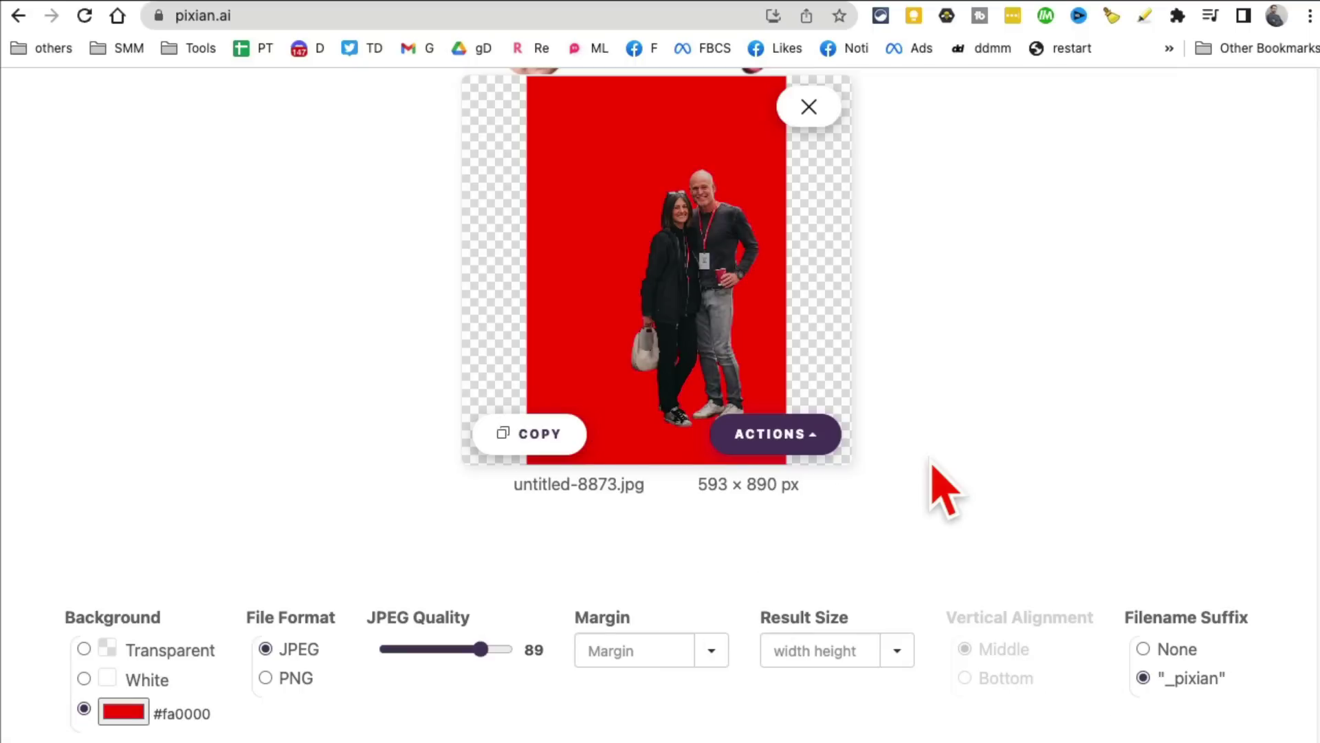
scroll(931, 480, up, 2)
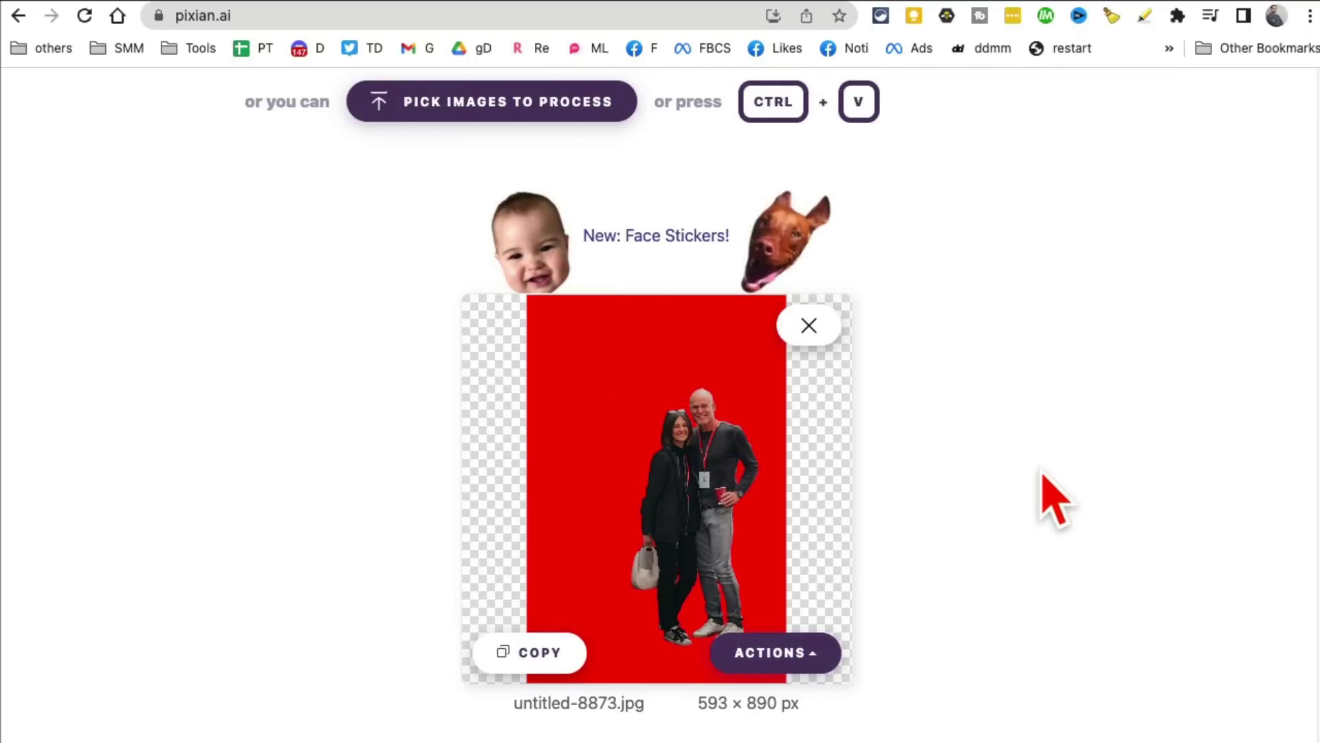
scroll(1052, 498, up, 3)
scroll(1047, 495, up, 1)
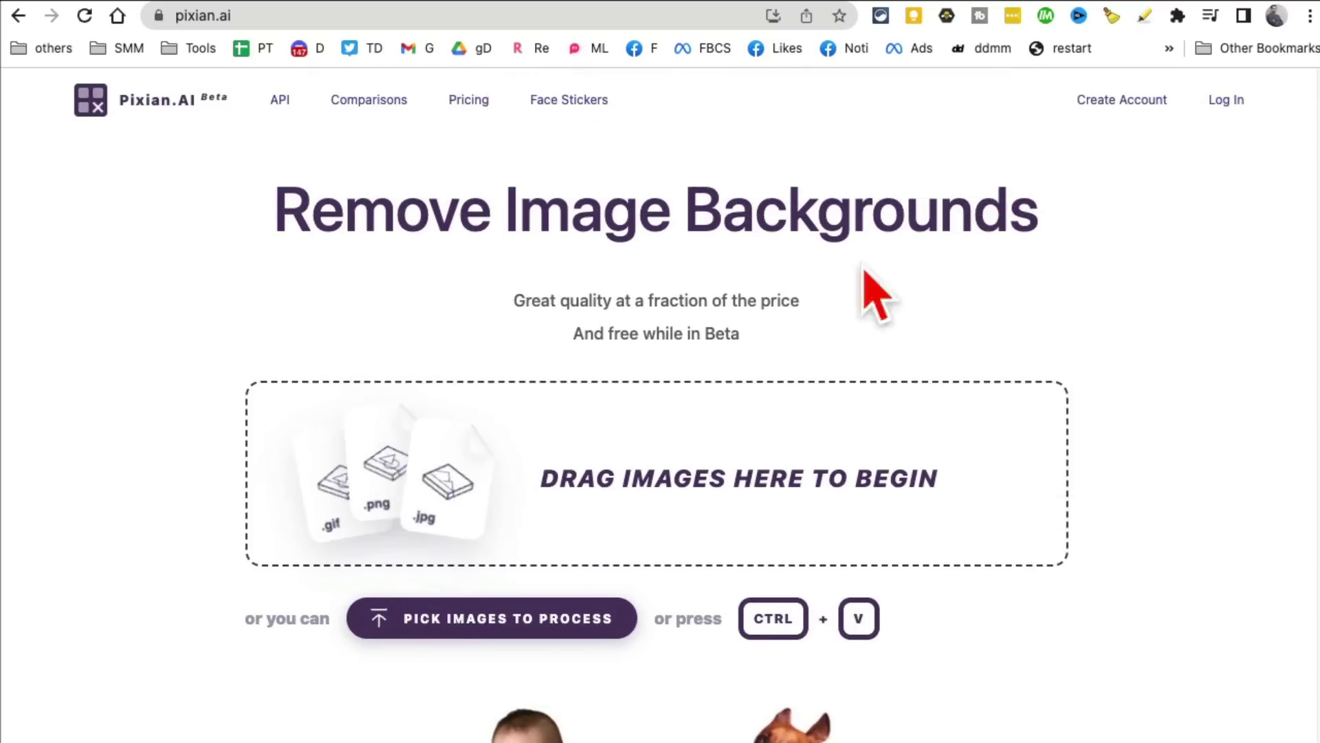
Step: Upload untitled-8873.jpg to the Face Stickers tool to make a face sticker
click(575, 109)
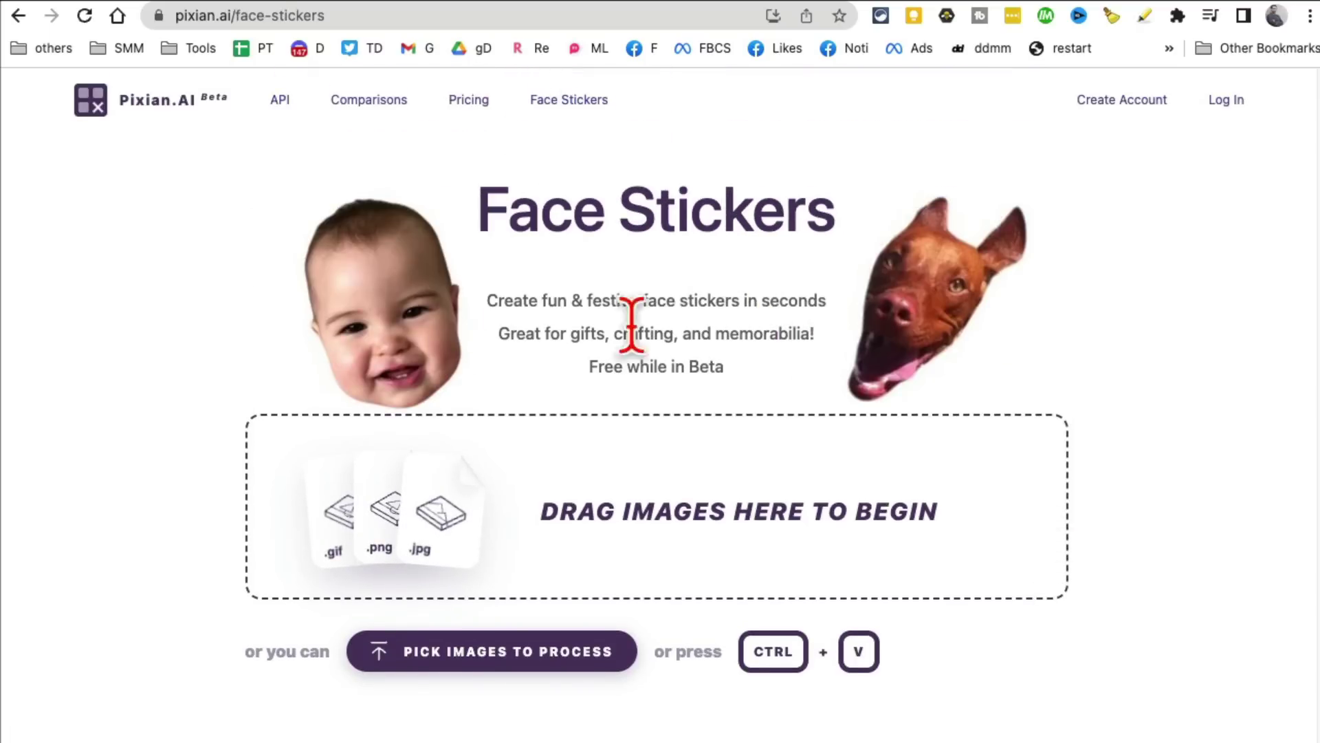
click(862, 513)
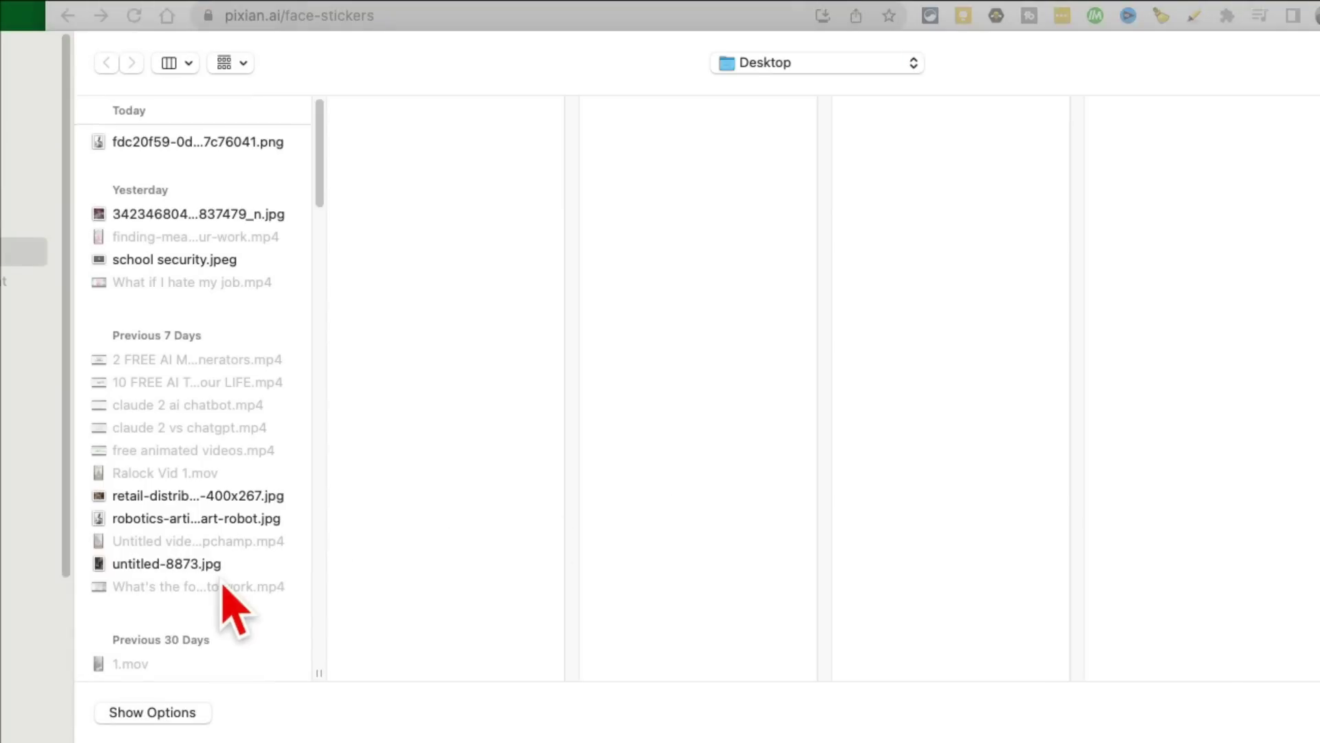
click(200, 567)
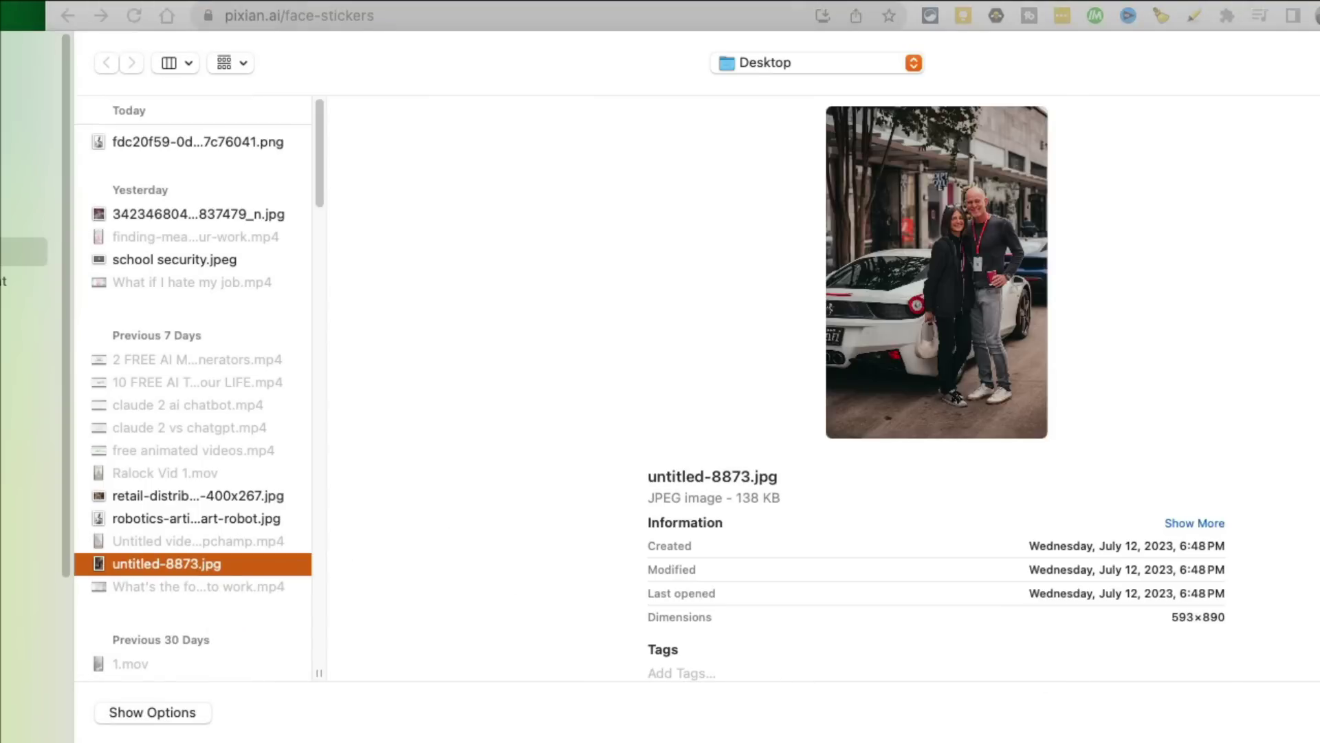
key(Return)
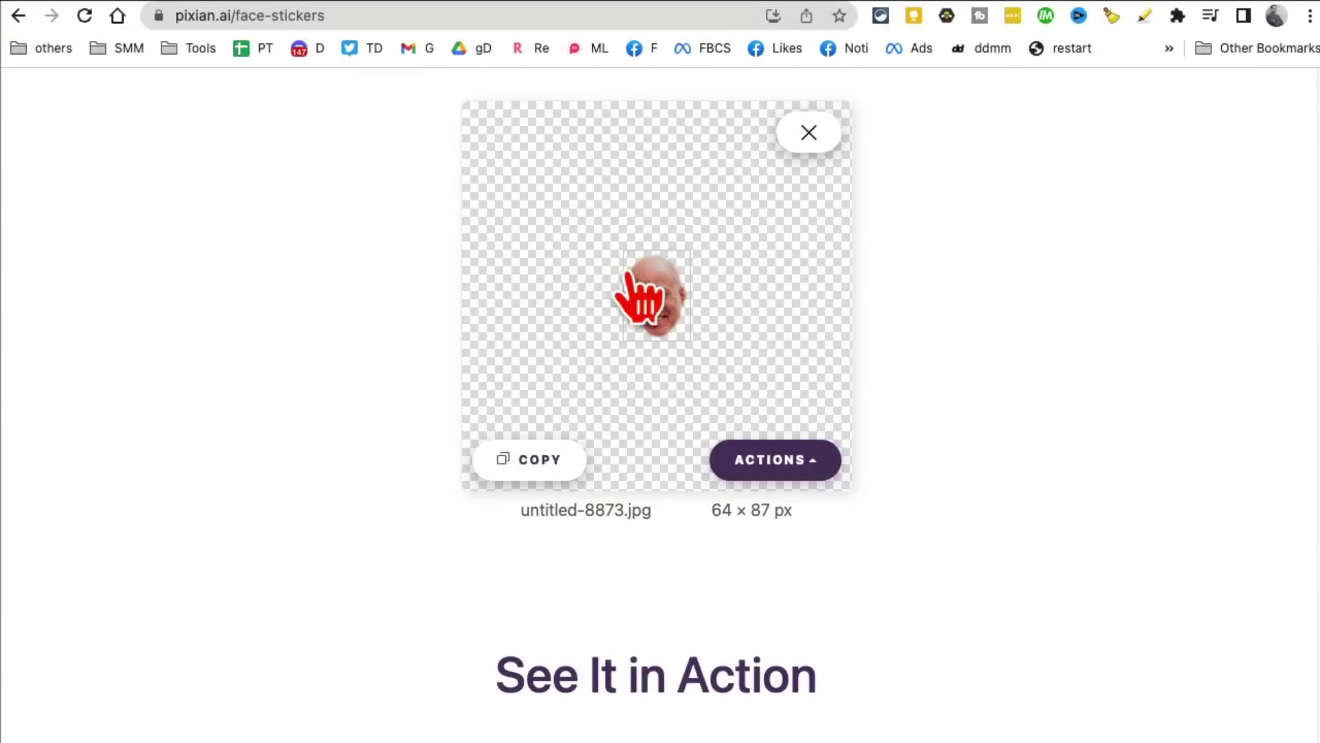
Step: Save the finished face sticker to the Desktop and return to the Pixian.AI home page
click(662, 312)
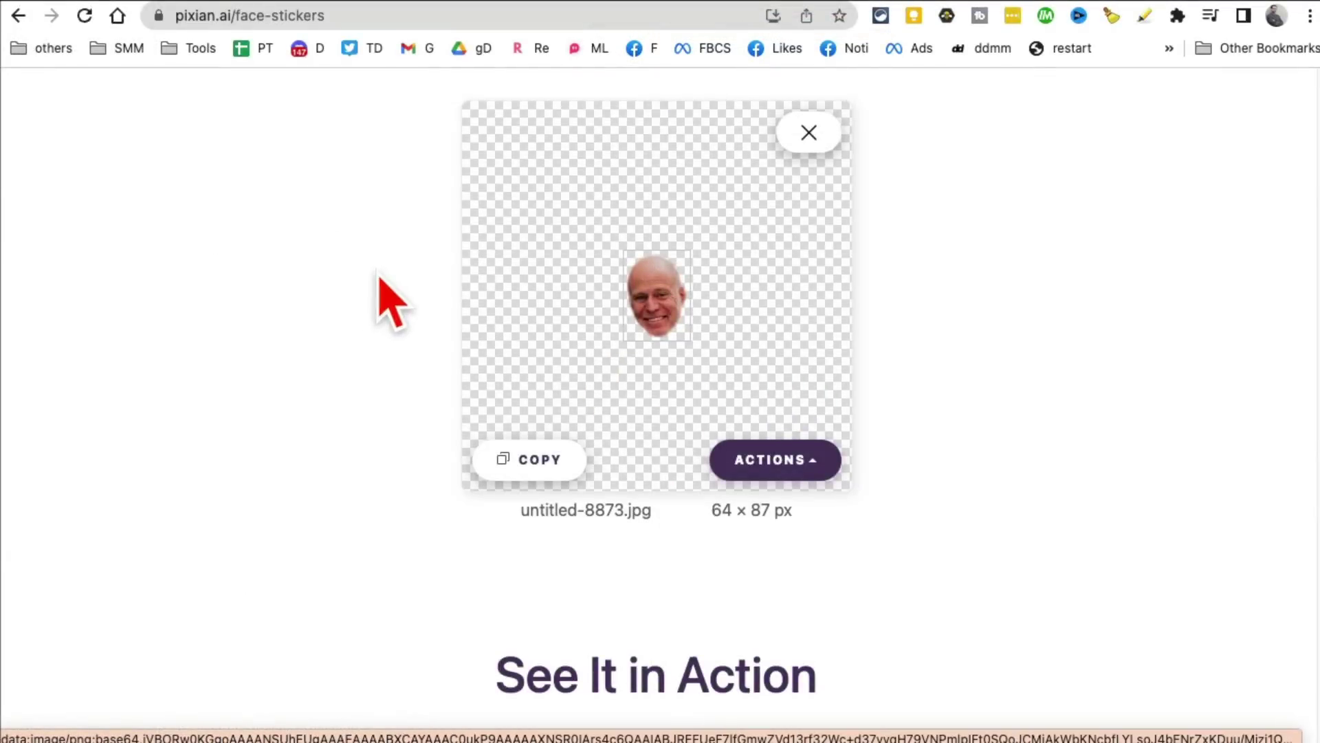
click(382, 295)
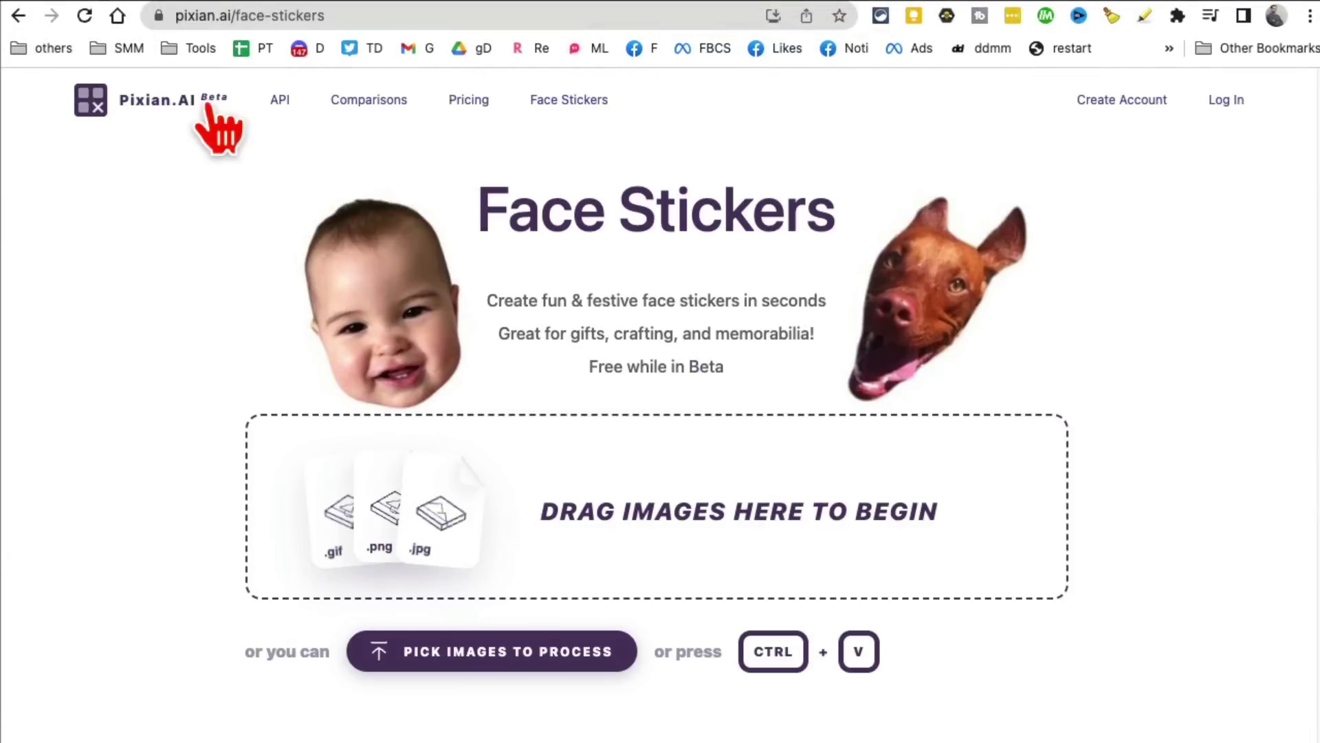
click(135, 102)
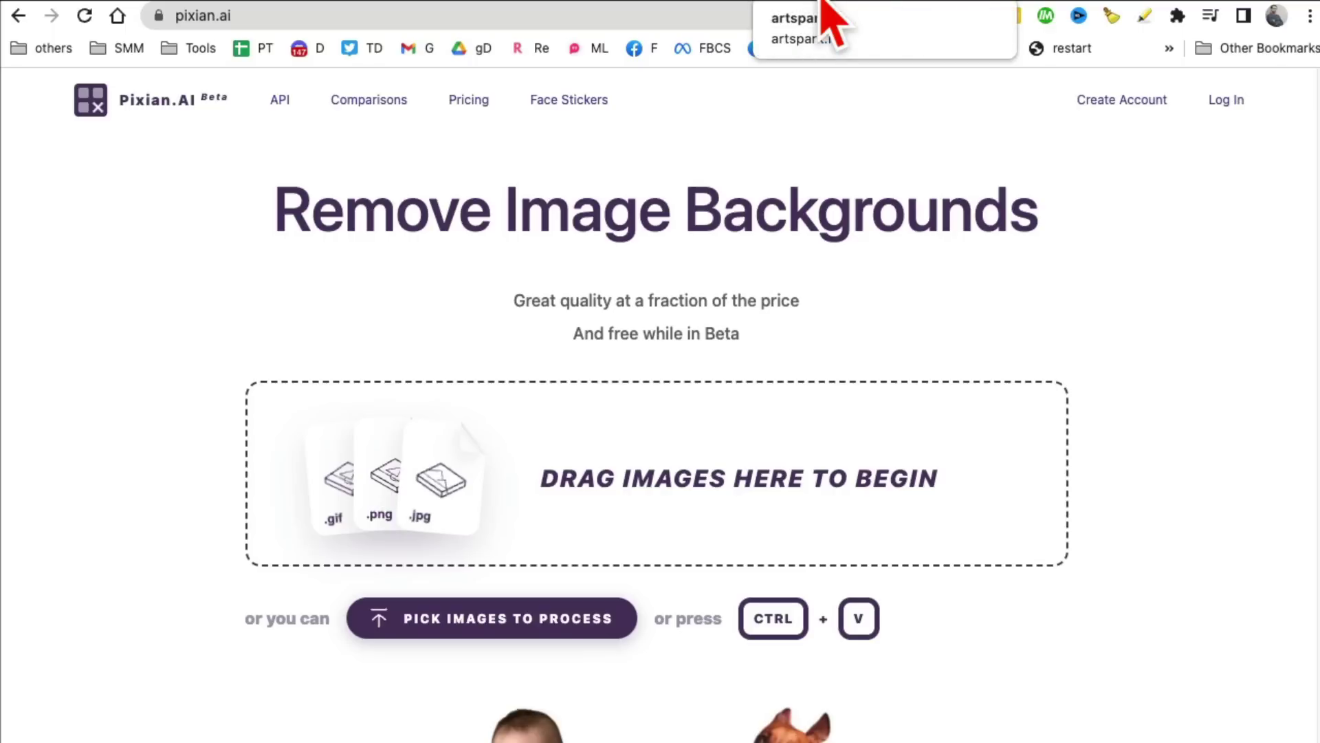
Step: Switch to the ArtSpark tab and select the artspark.io address
click(830, 21)
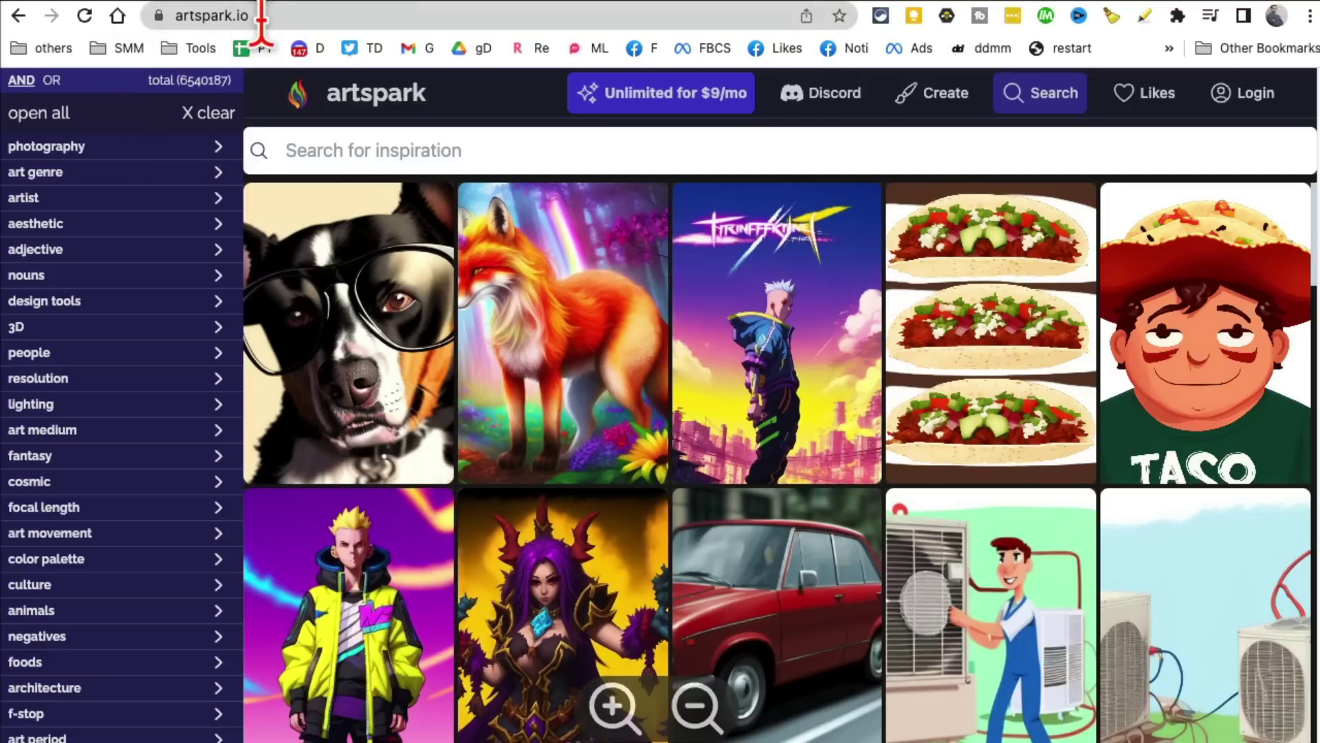
click(266, 20)
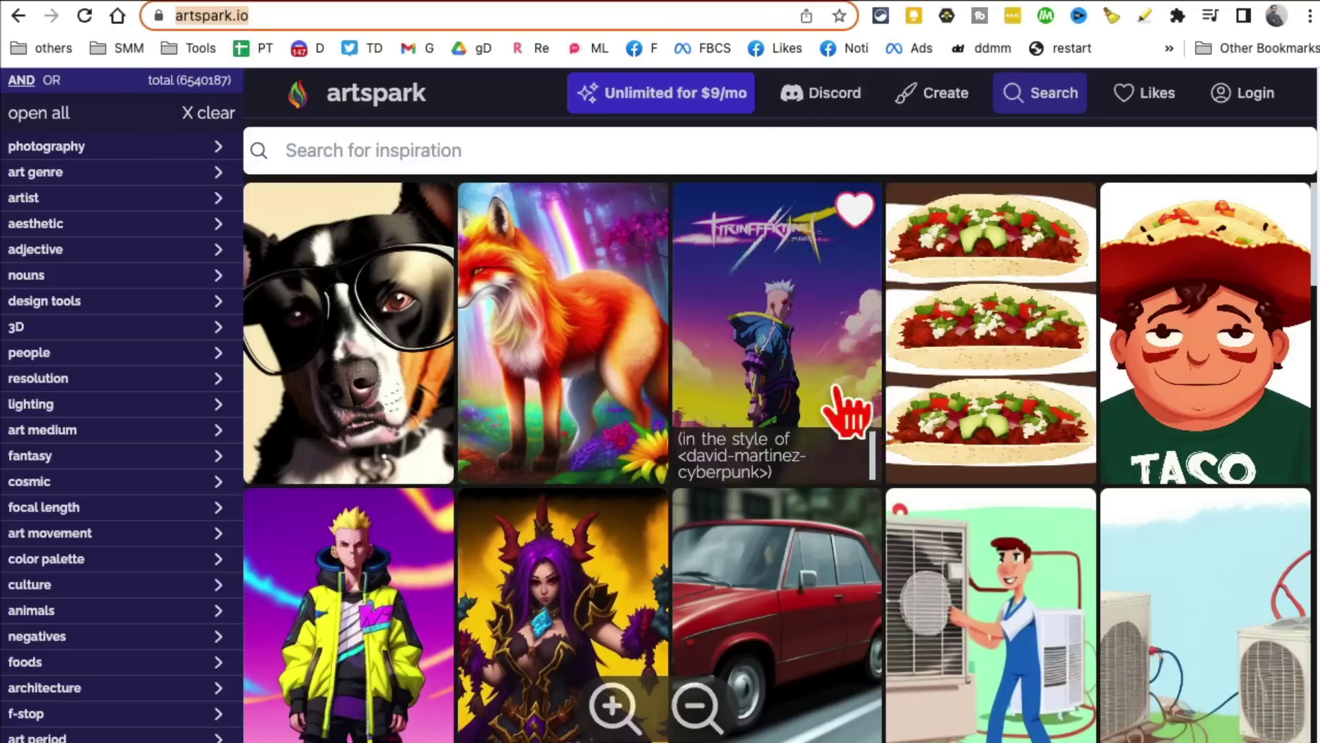
scroll(934, 423, down, 1)
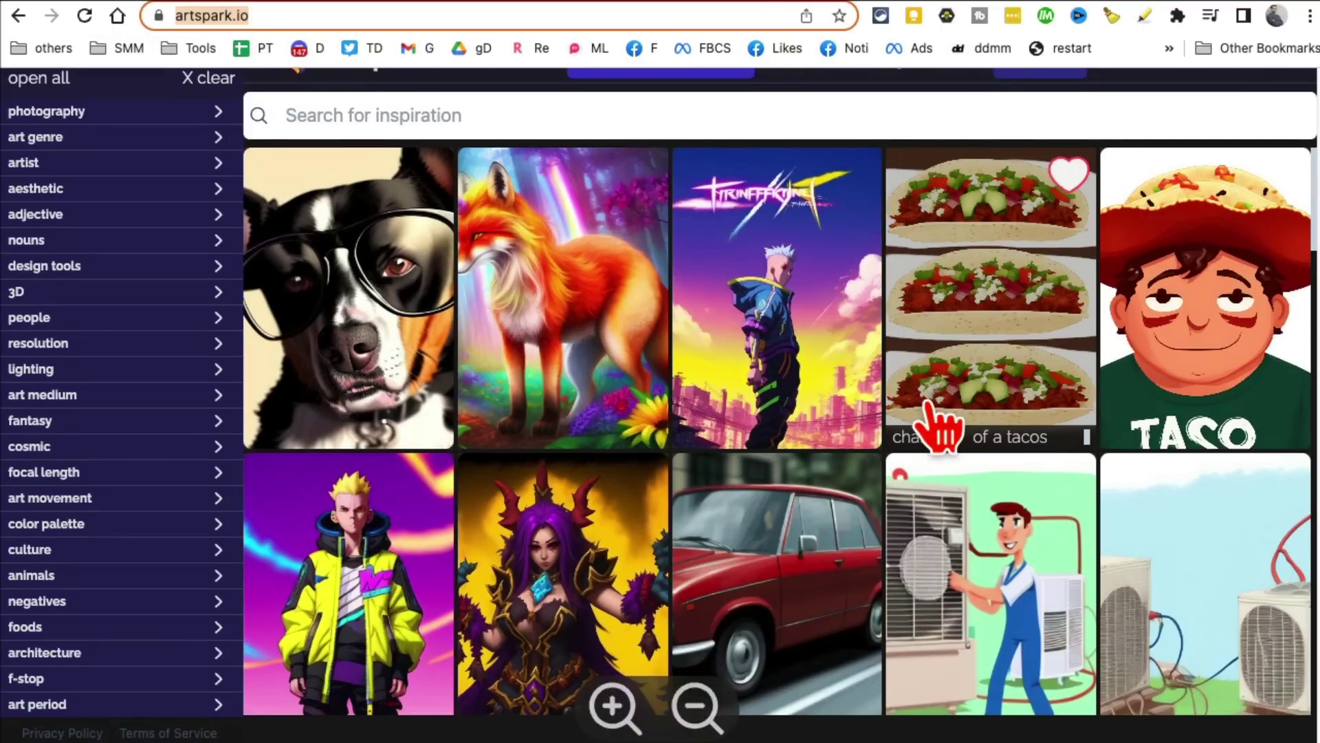
scroll(938, 425, up, 1)
mouse_move(563, 331)
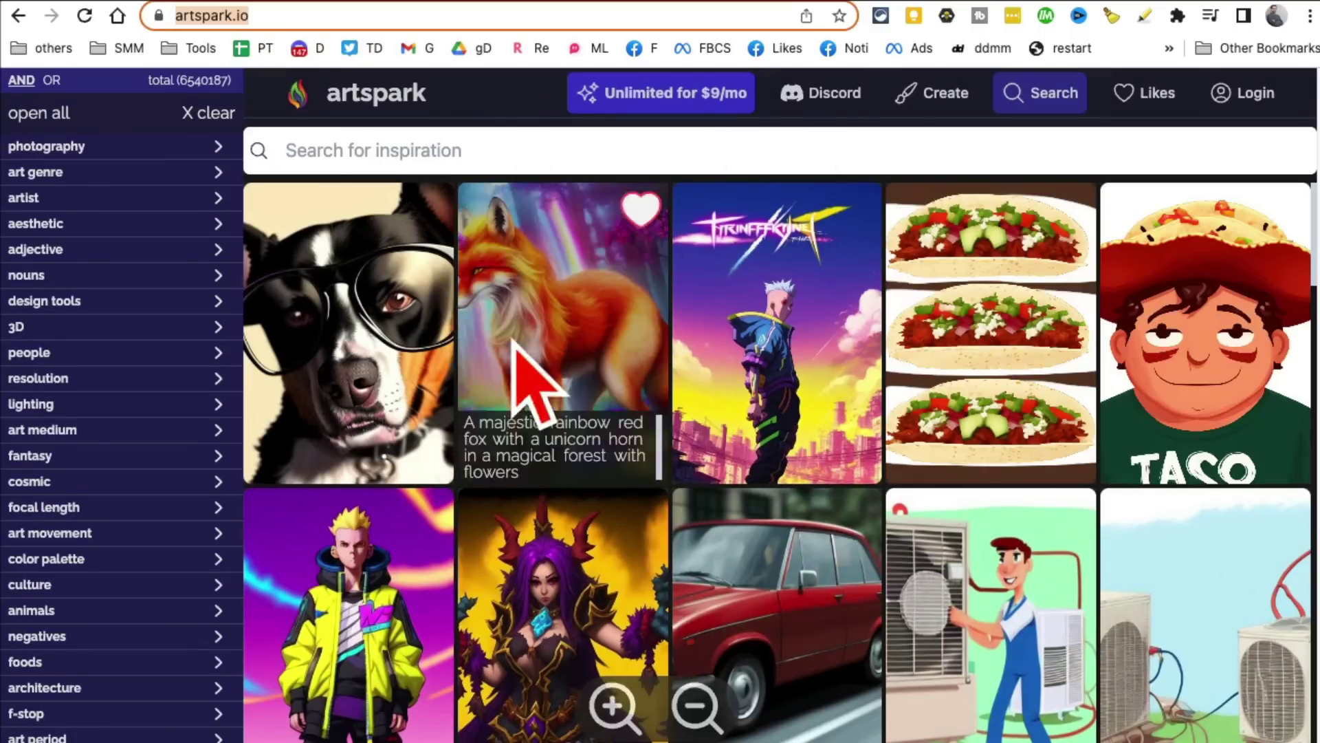
Step: Search the gallery for 'dog', view the boxer and black-glasses dog prompts, then search 'ai robot'
mouse_move(991, 333)
click(1047, 101)
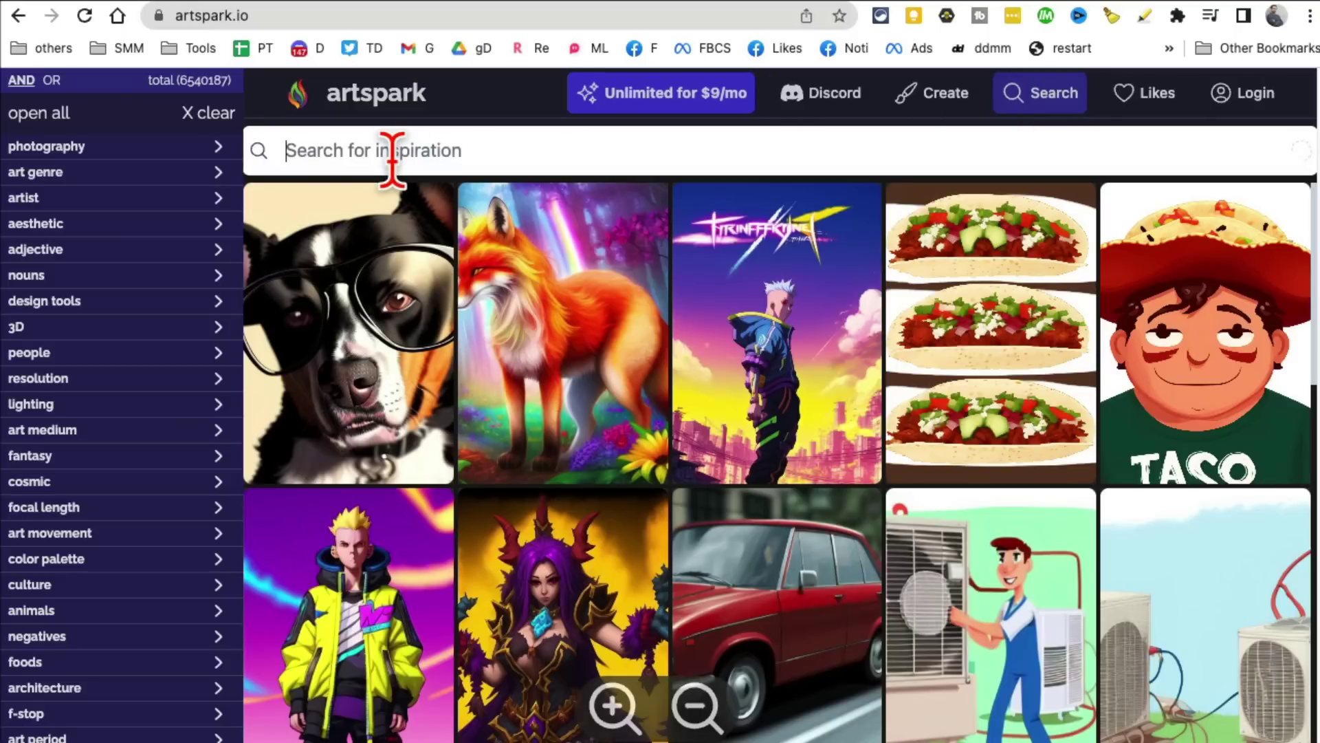
text(dog)
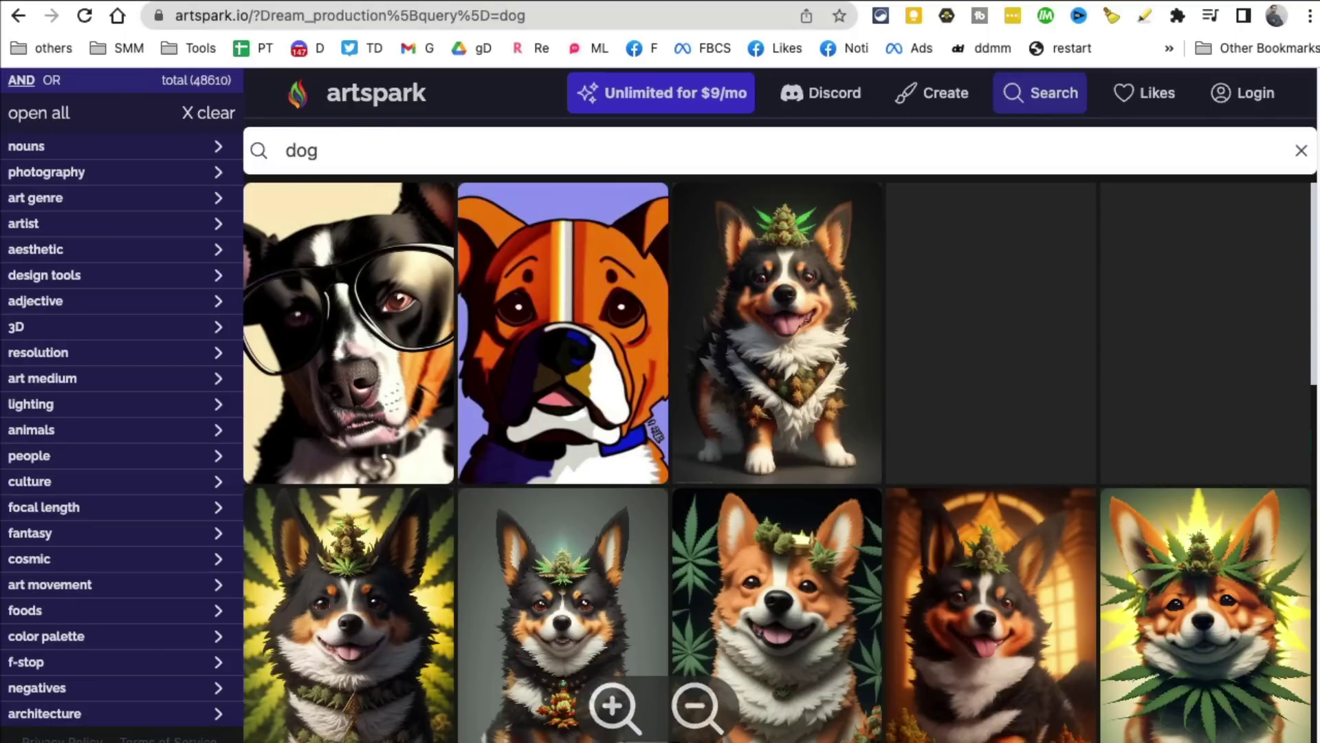
scroll(1149, 530, down, 3)
scroll(1147, 531, up, 3)
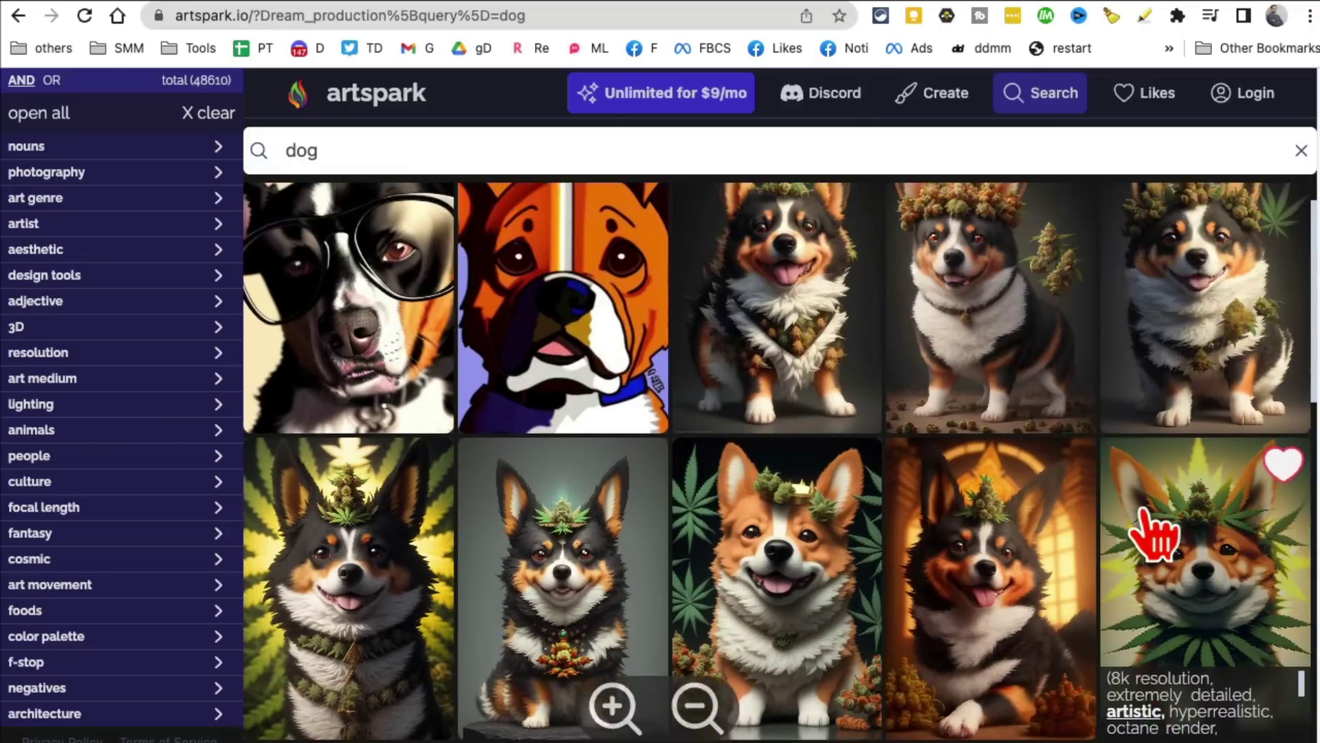
click(596, 428)
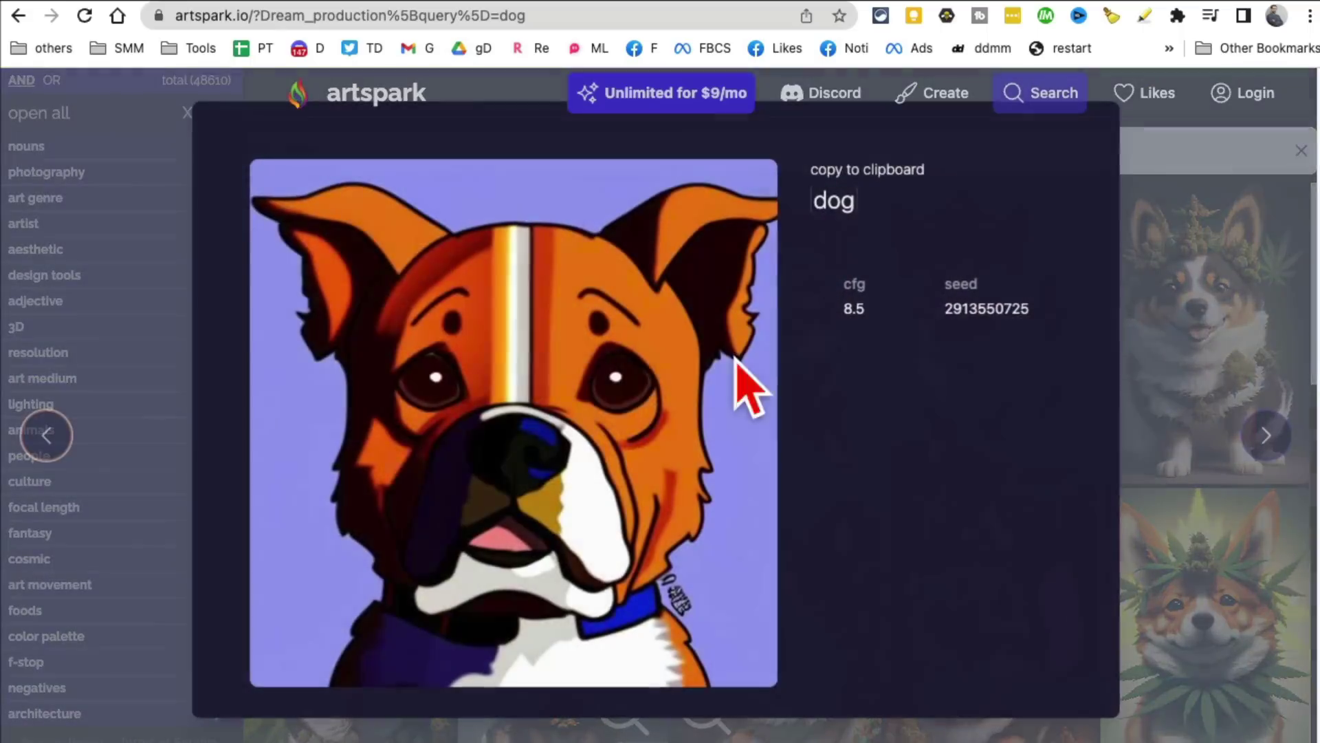
click(1170, 214)
click(422, 345)
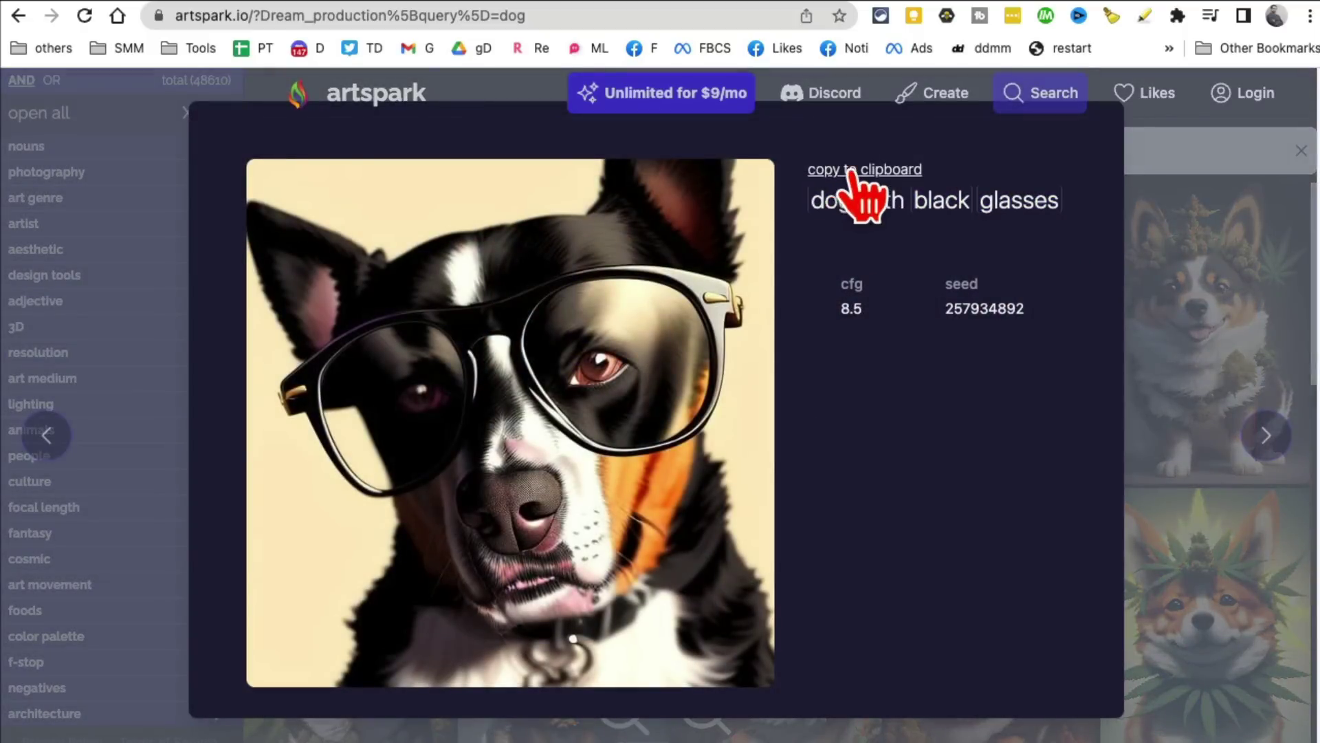
click(1180, 340)
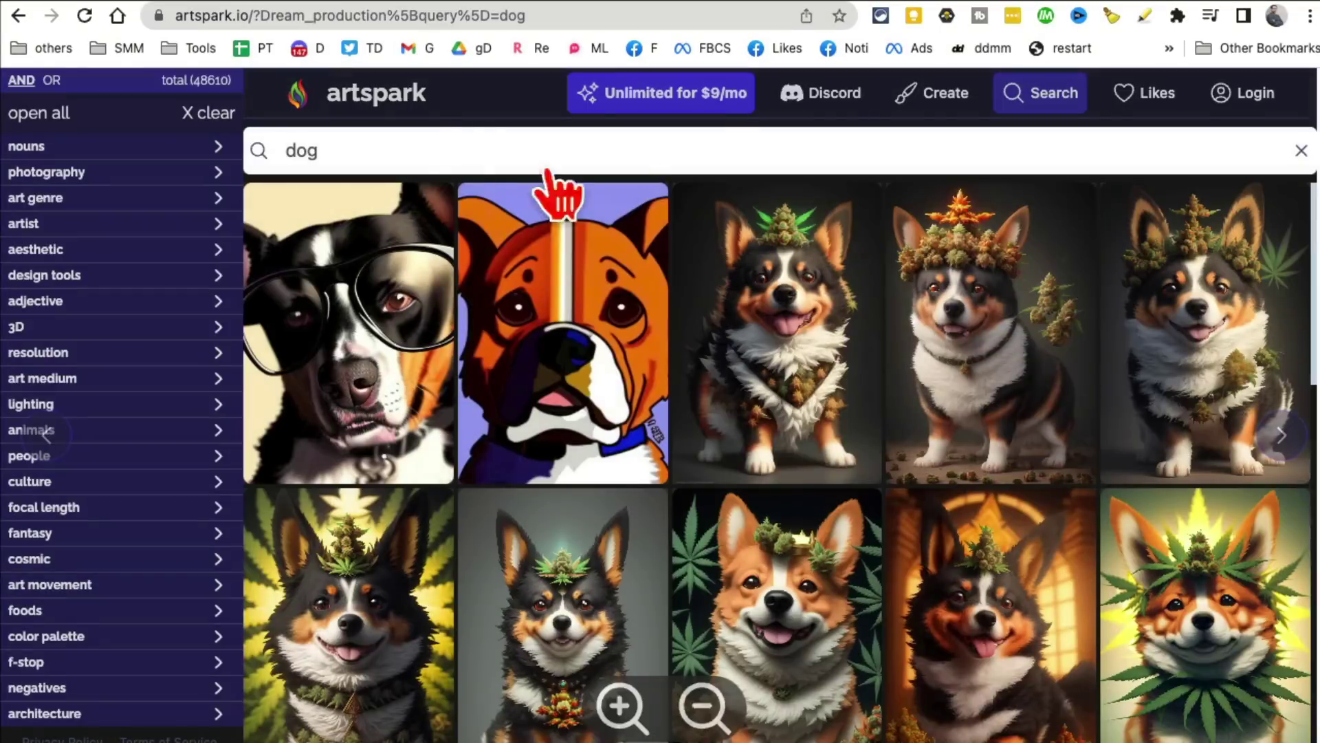
double_click(357, 148)
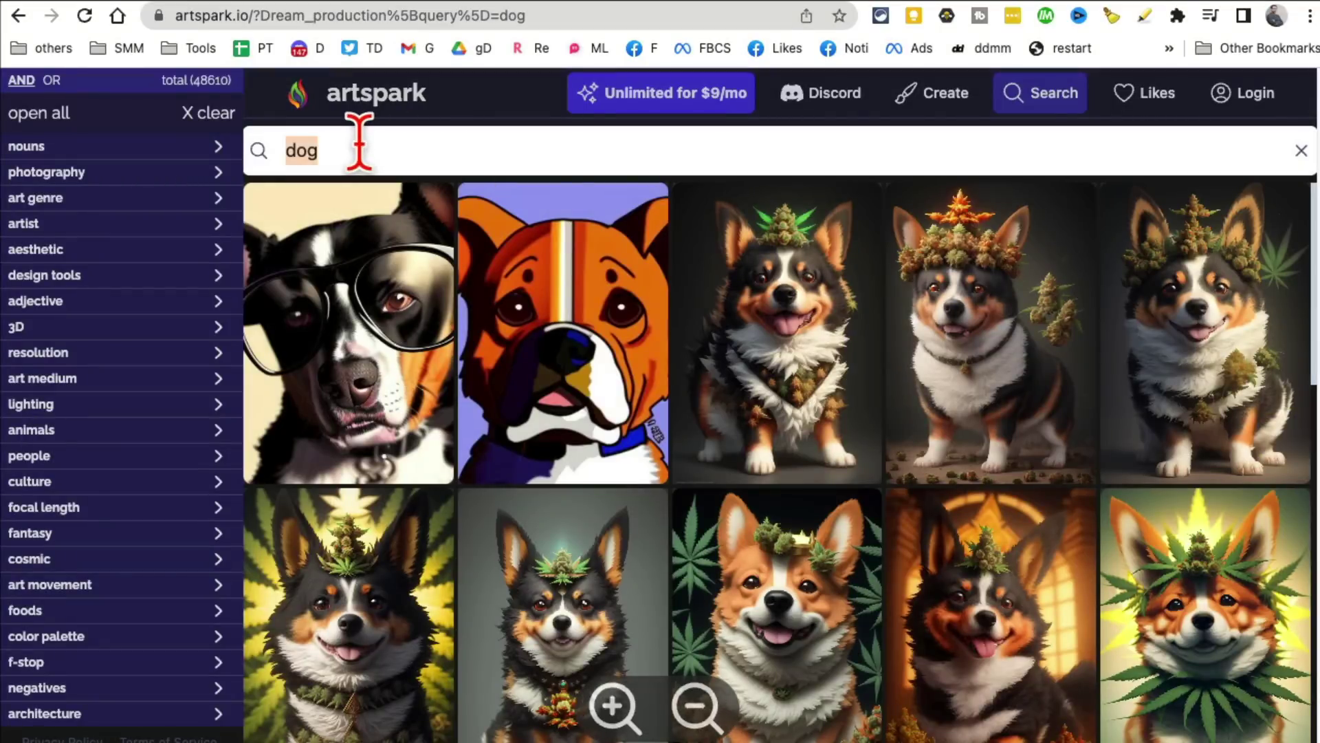
text(airobot)
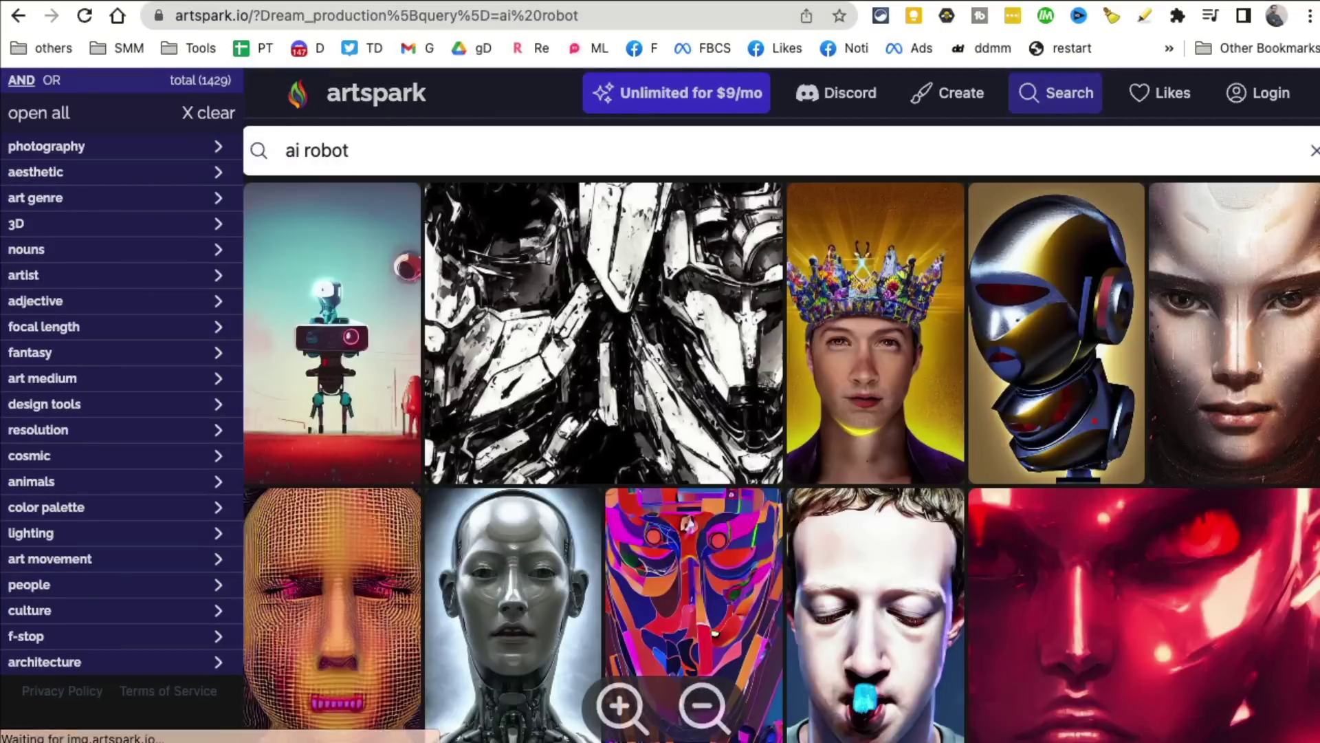
scroll(1279, 505, down, 2)
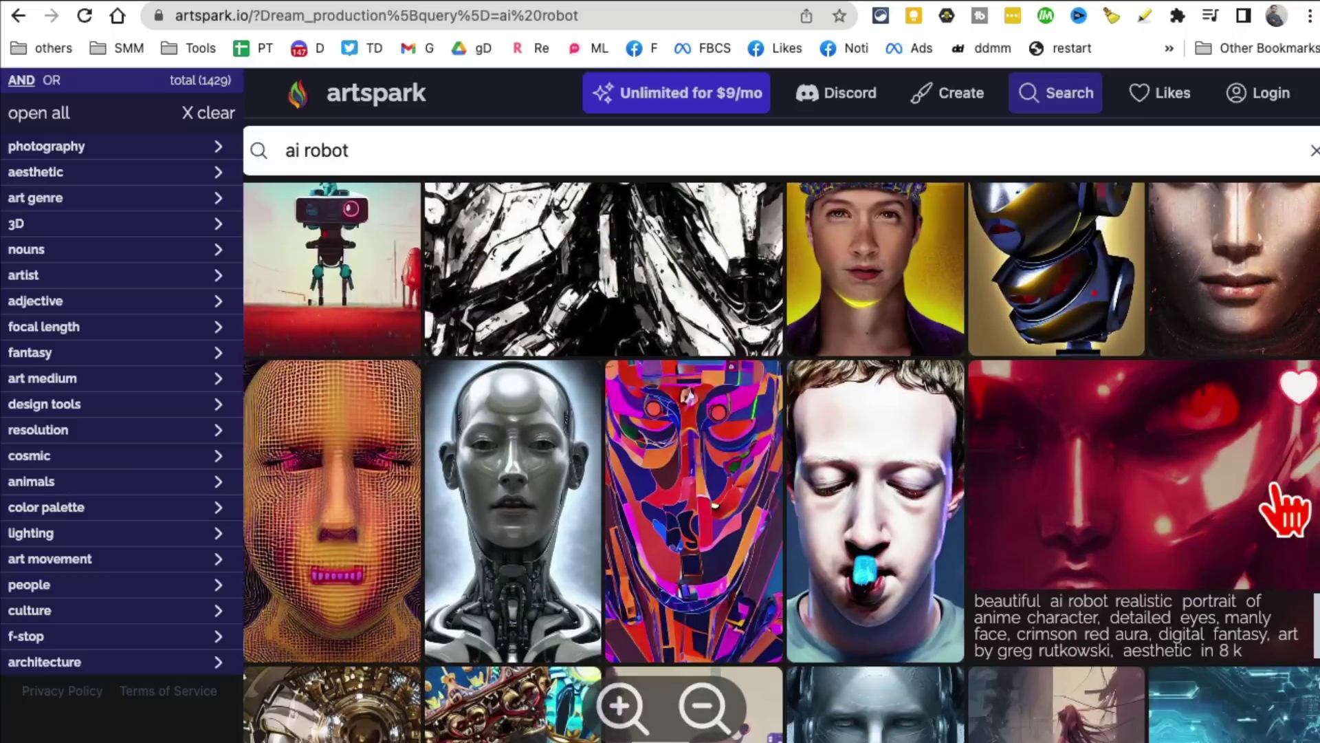
scroll(1280, 506, up, 2)
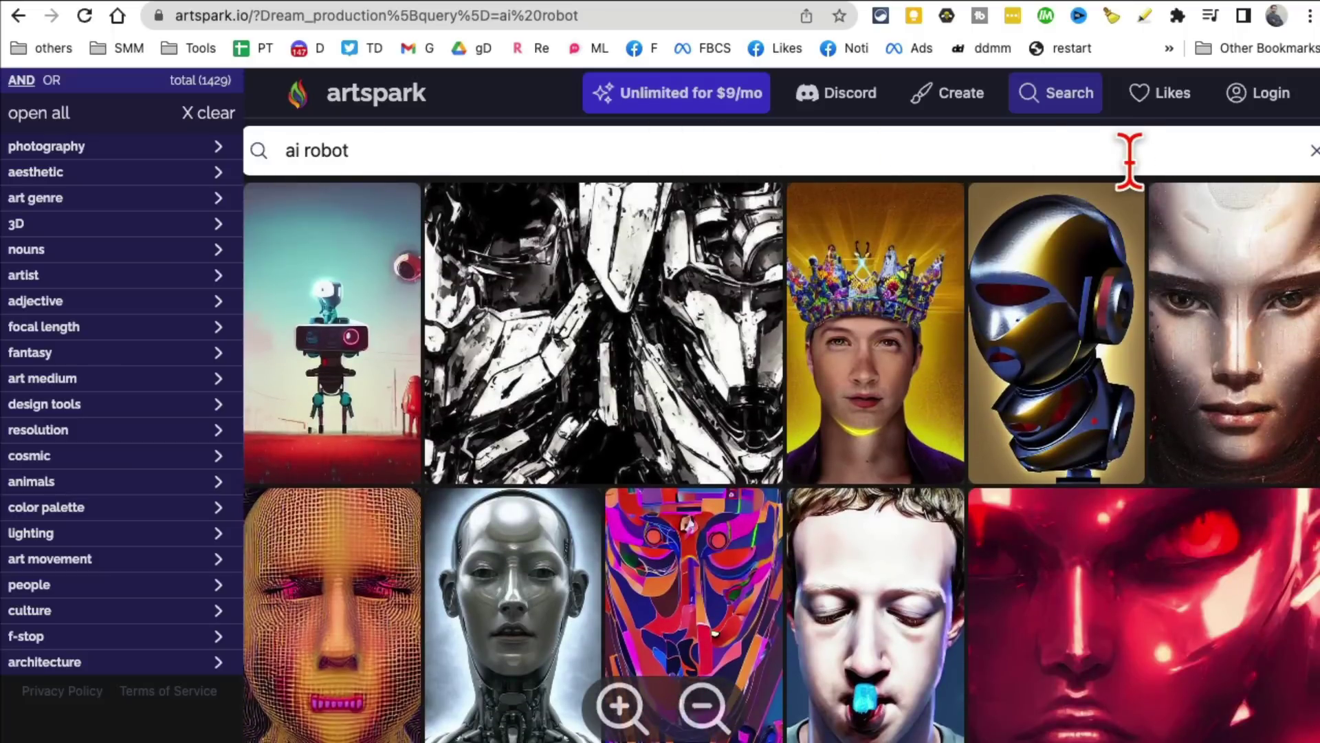
Step: In the creation studio, replace the prompt with 'cat with blue glasses' and generate it
click(951, 104)
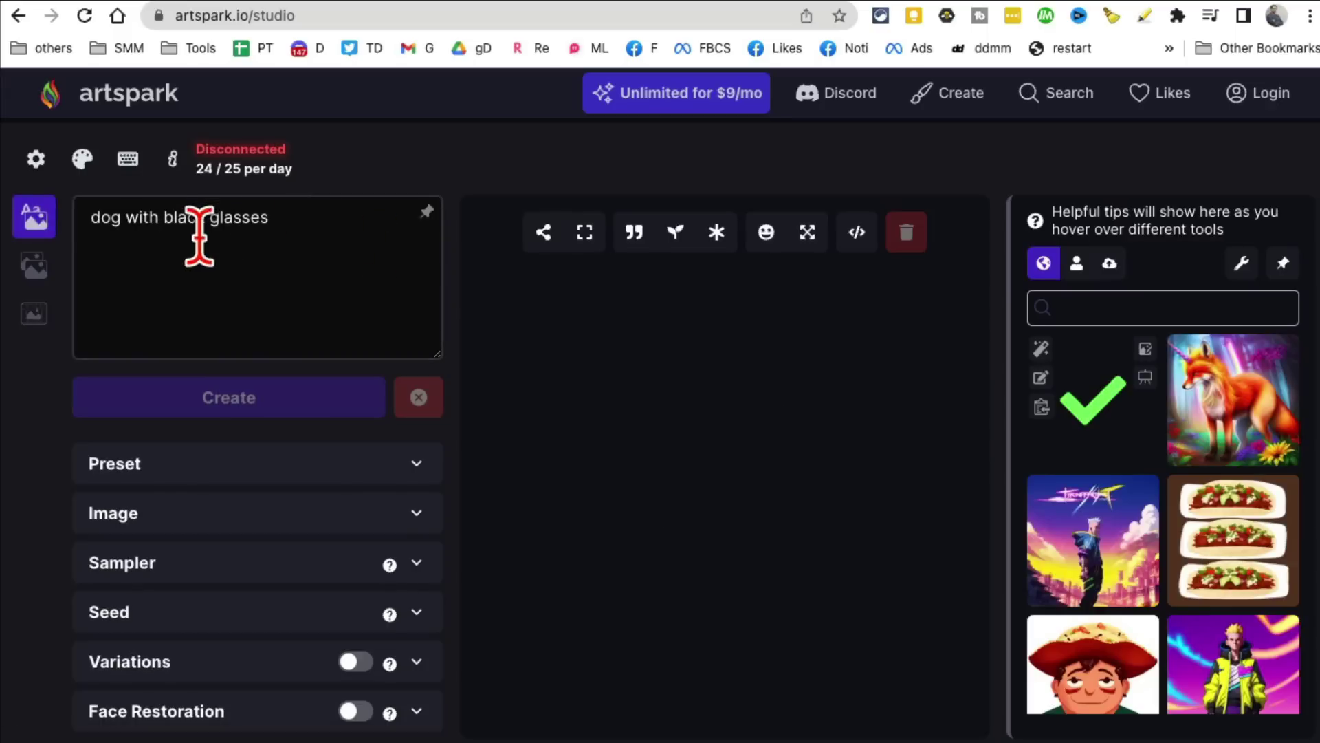
double_click(224, 220)
triple_click(223, 219)
text(d)
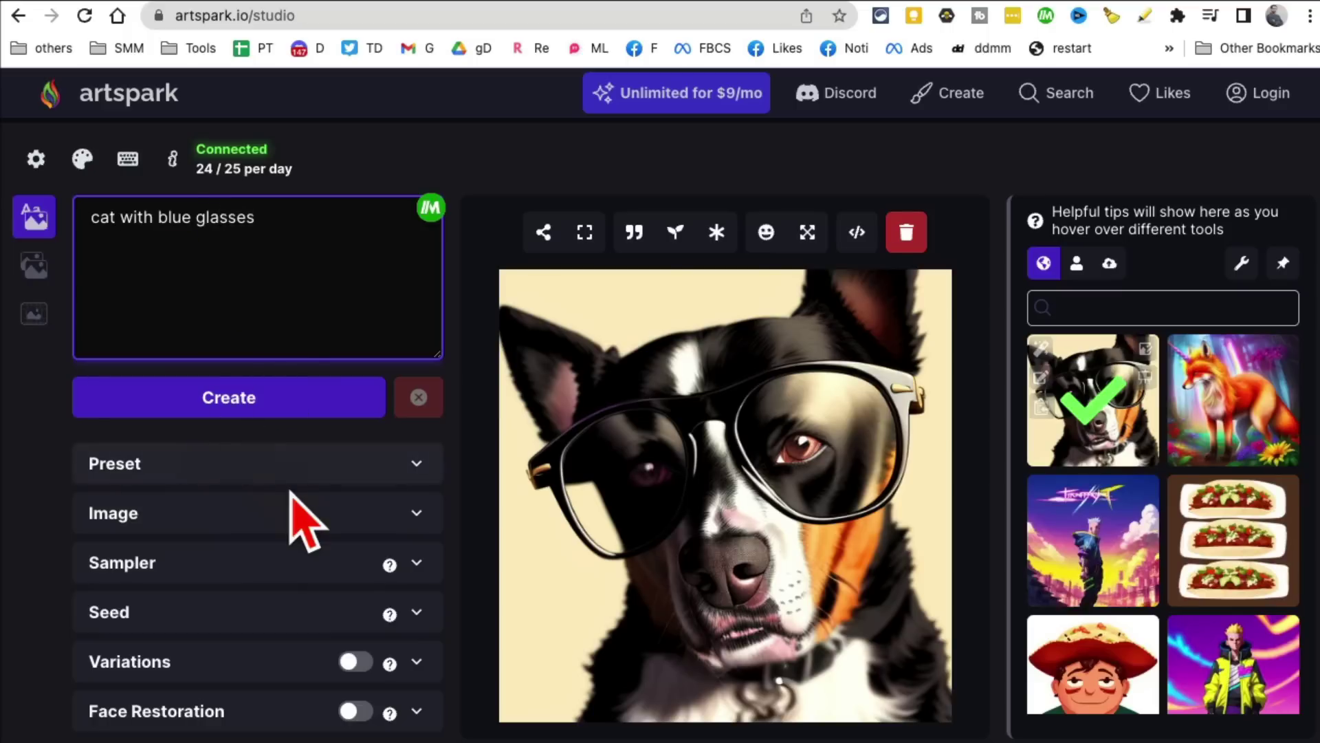
scroll(302, 522, down, 2)
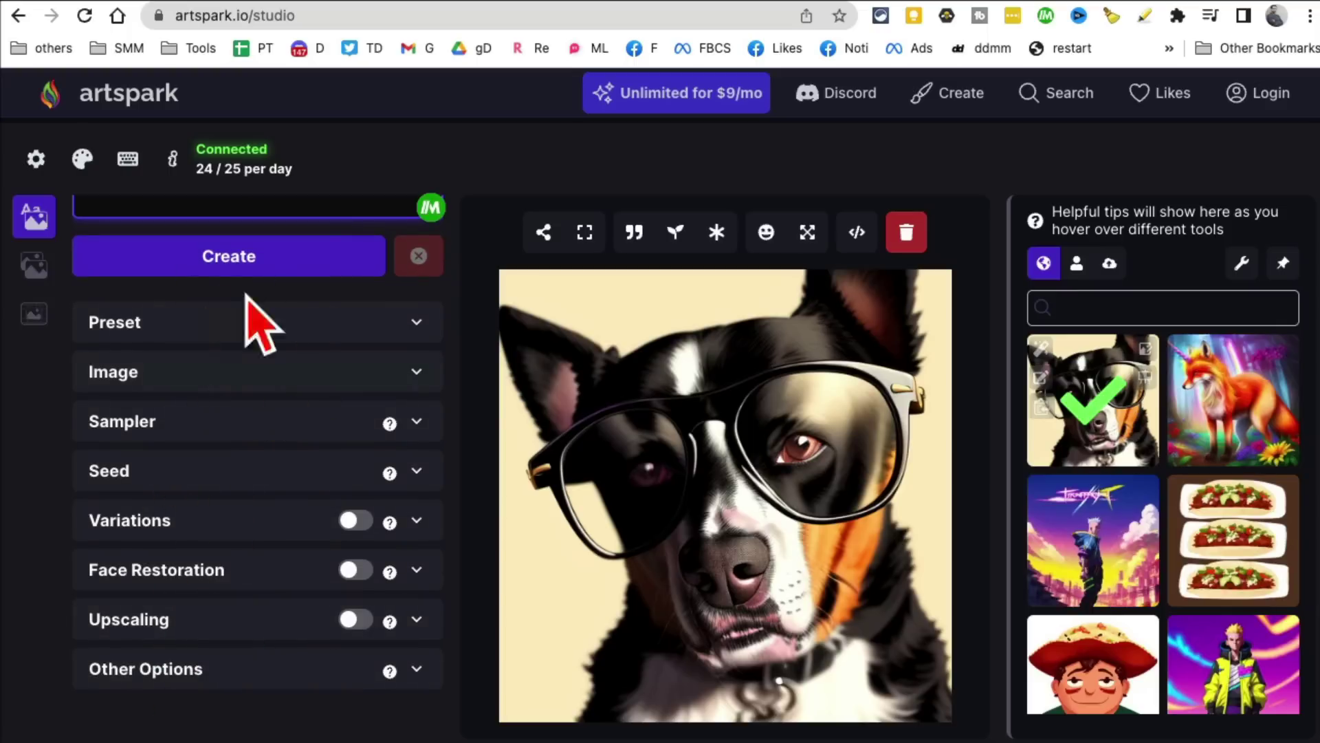
click(229, 258)
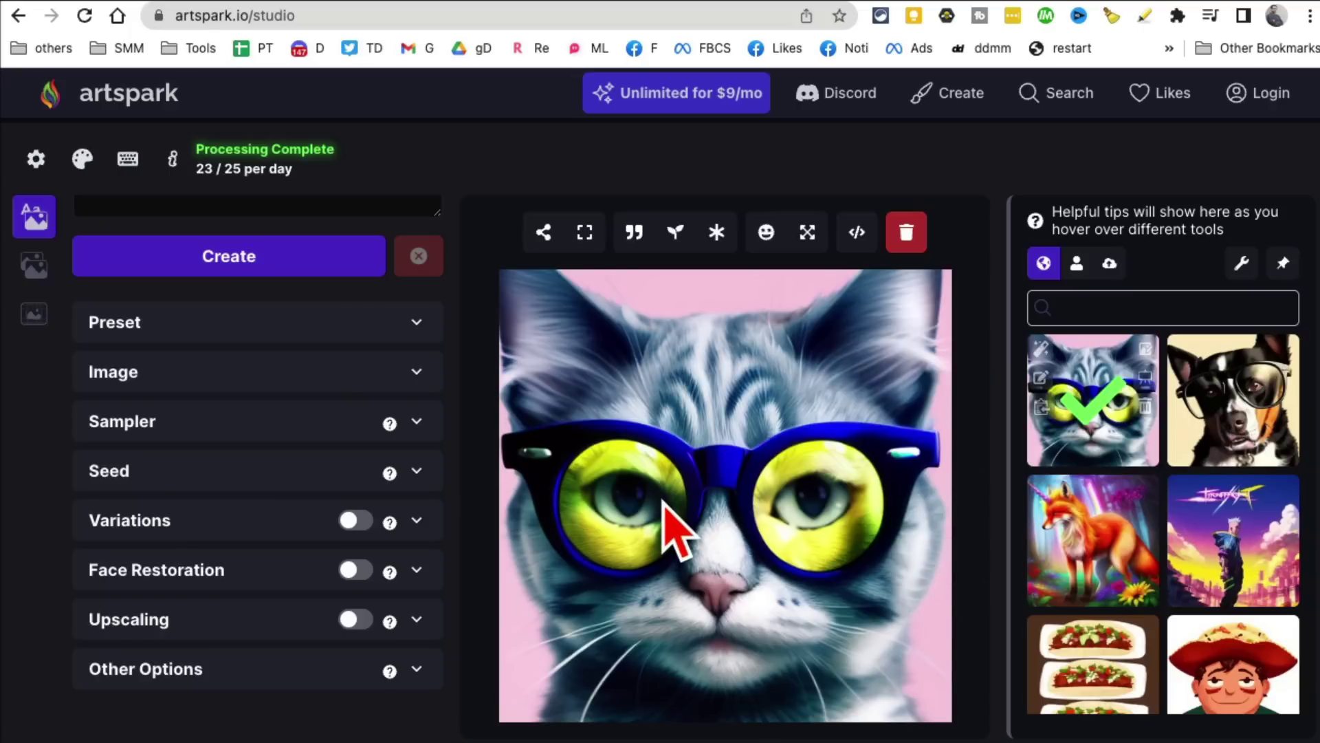
Step: Check the cat image's face-restore and browser options, then return to the ArtSpark gallery
click(635, 242)
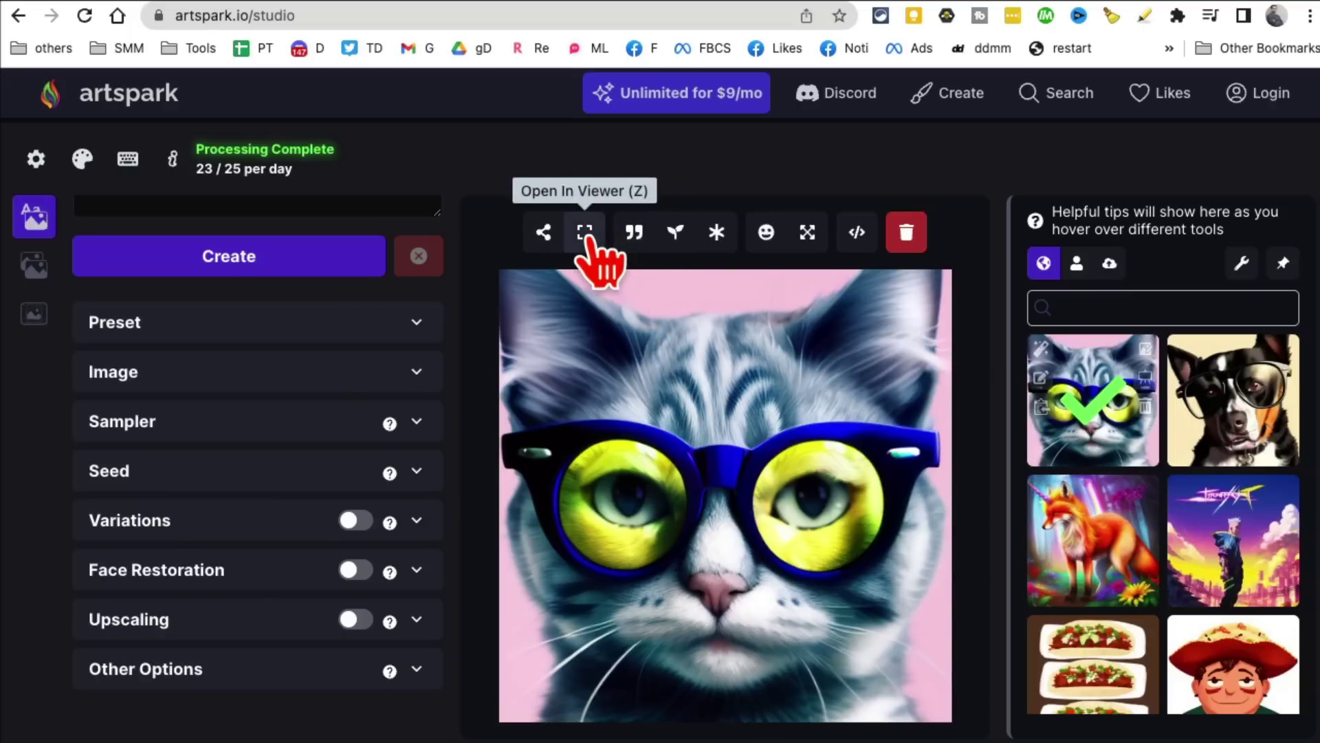
click(766, 236)
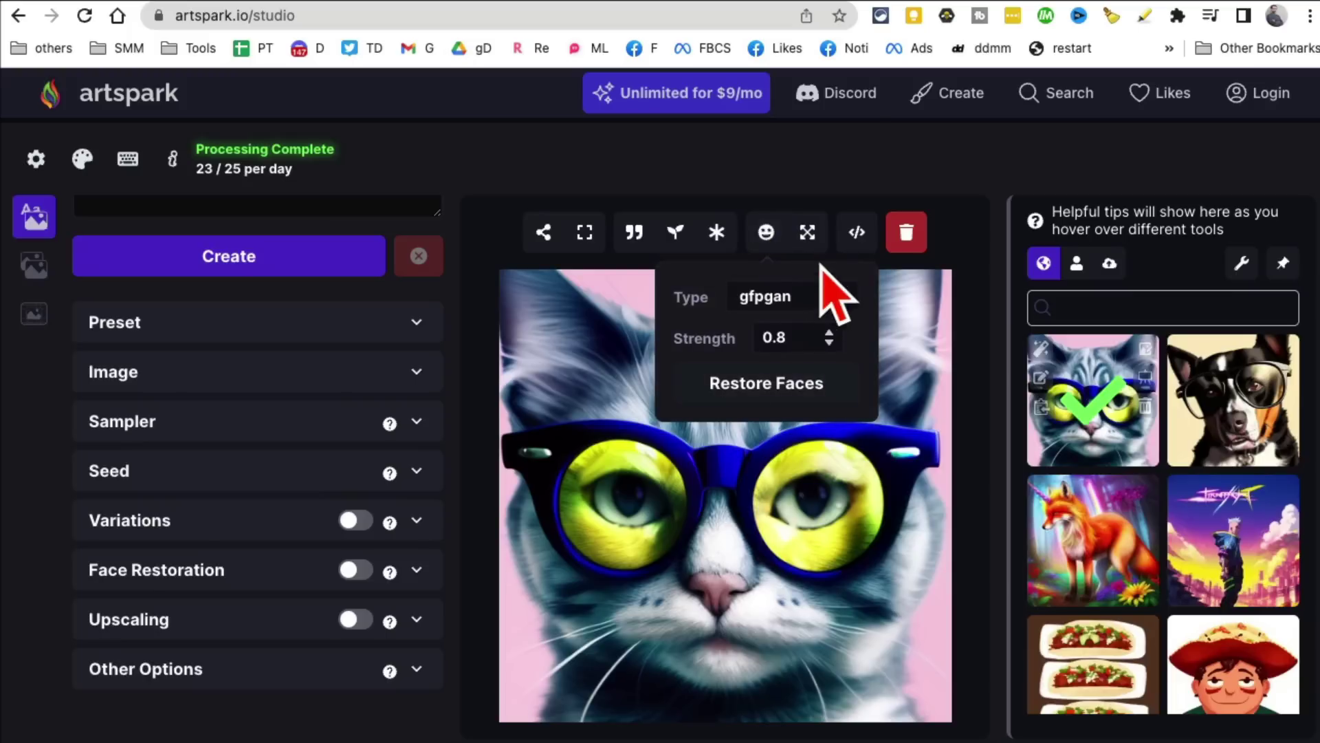
right_click(773, 388)
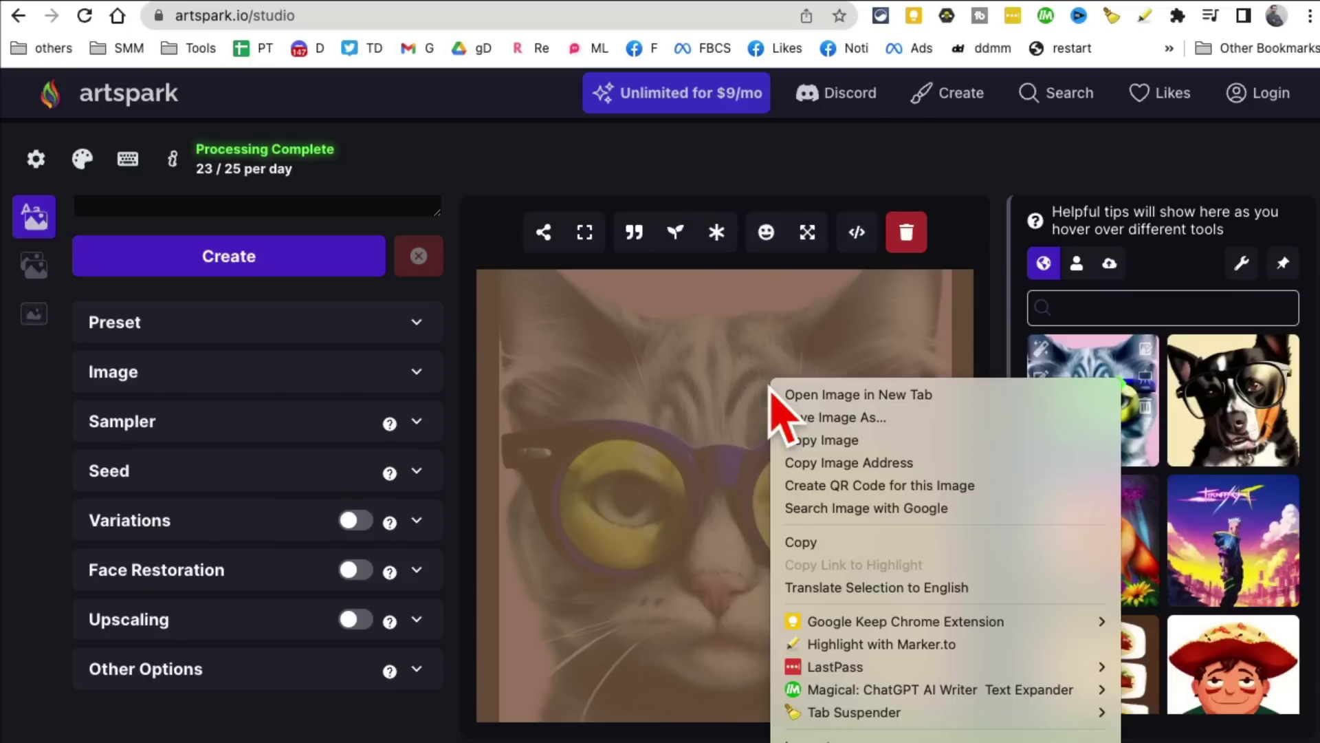
click(861, 190)
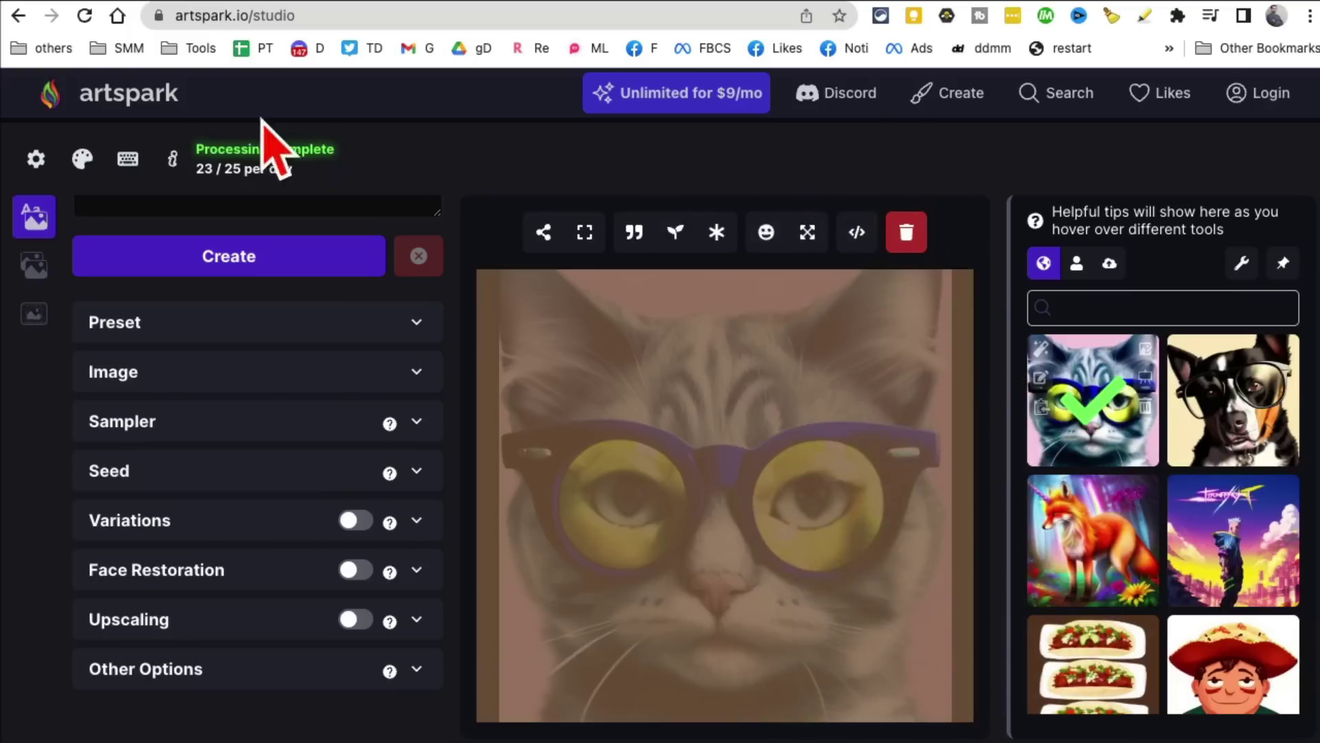
click(116, 103)
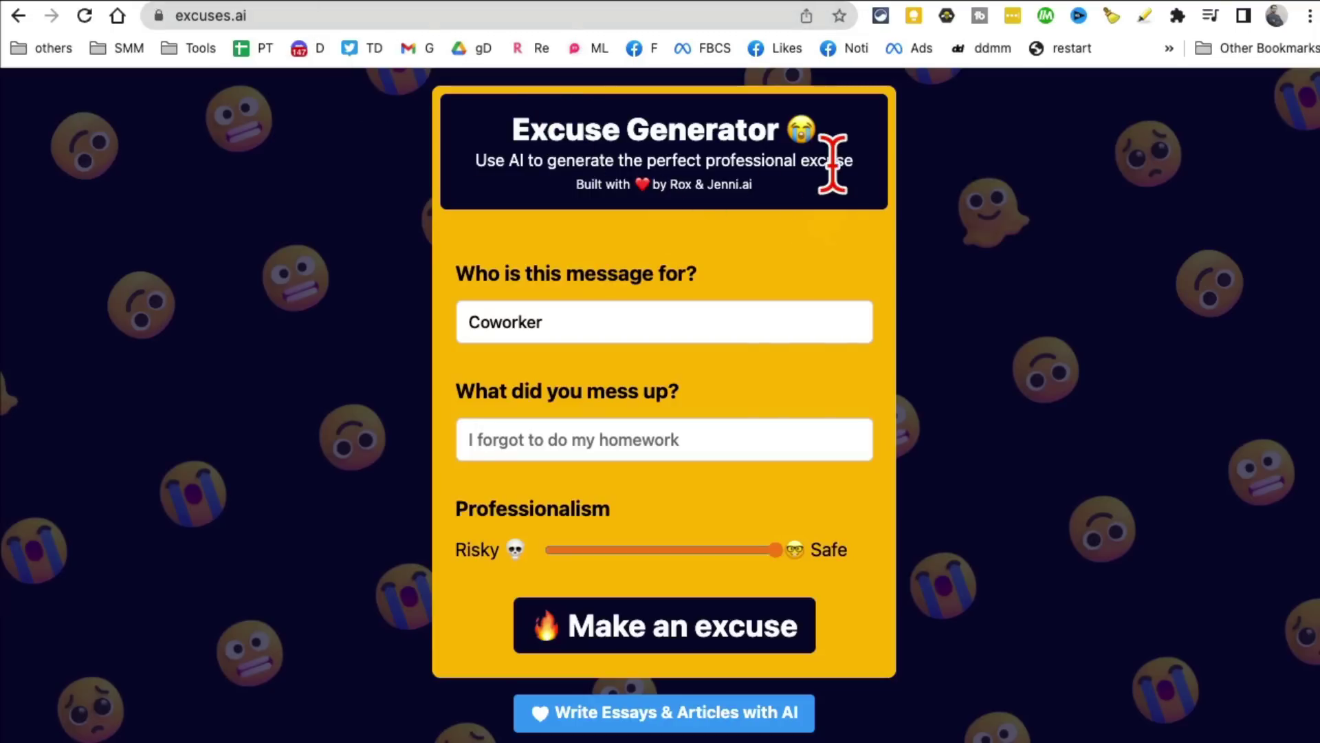
Step: Fill in 'teacher' and 'i forgot to do my homework', set professionalism near Safe, and make an excuse
drag(832, 160, 529, 160)
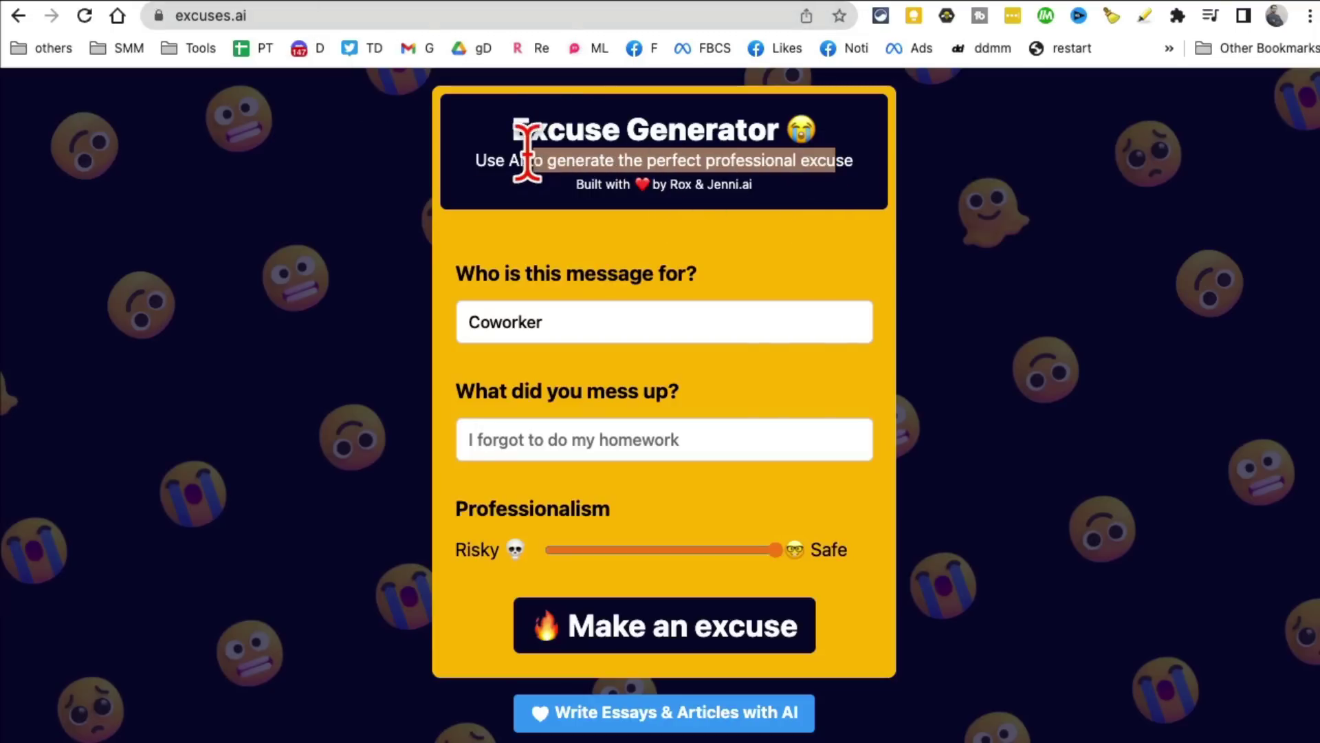
click(602, 321)
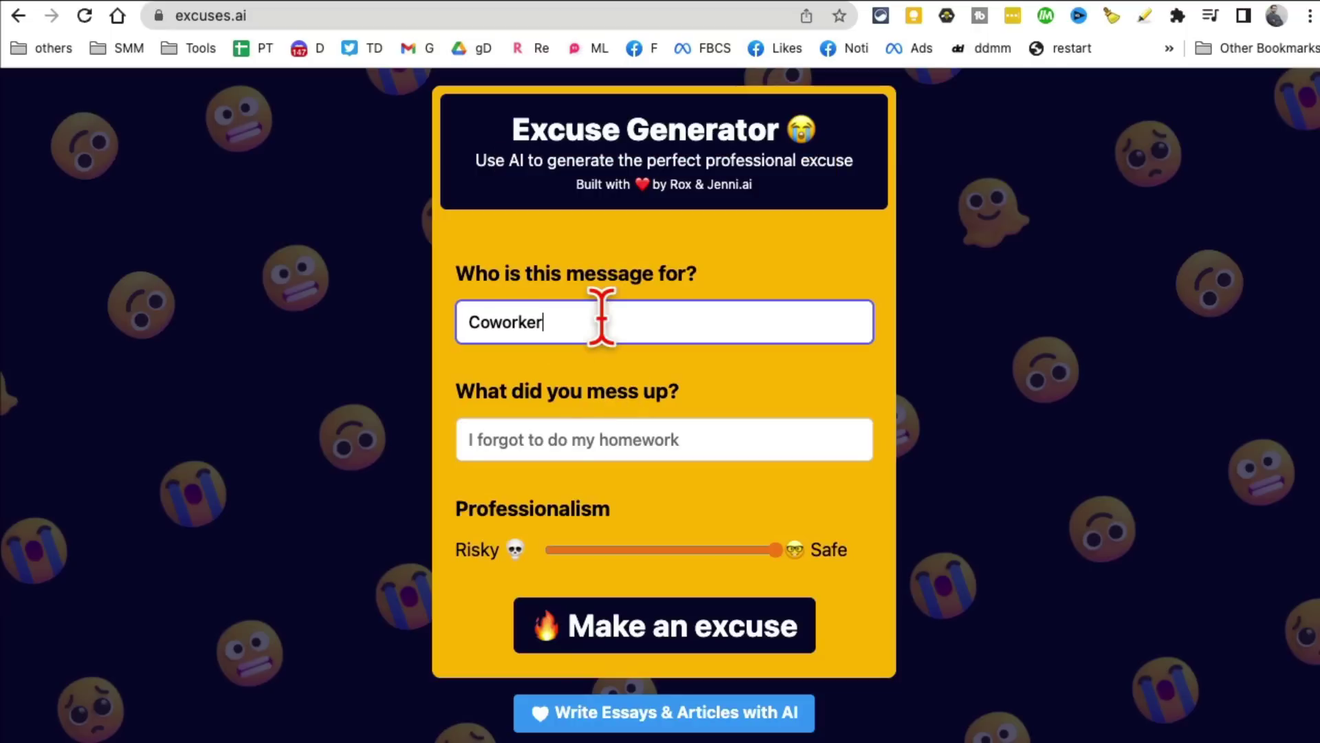
text(teacher)
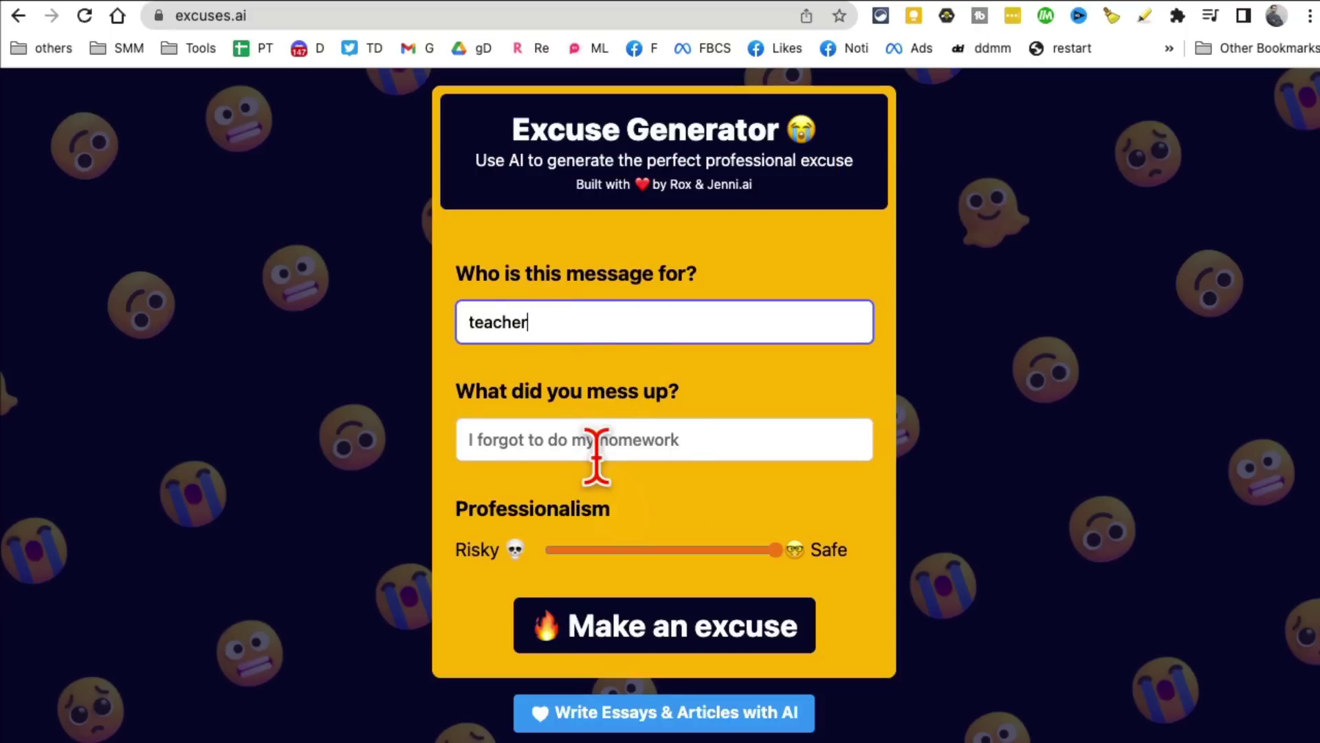
click(596, 454)
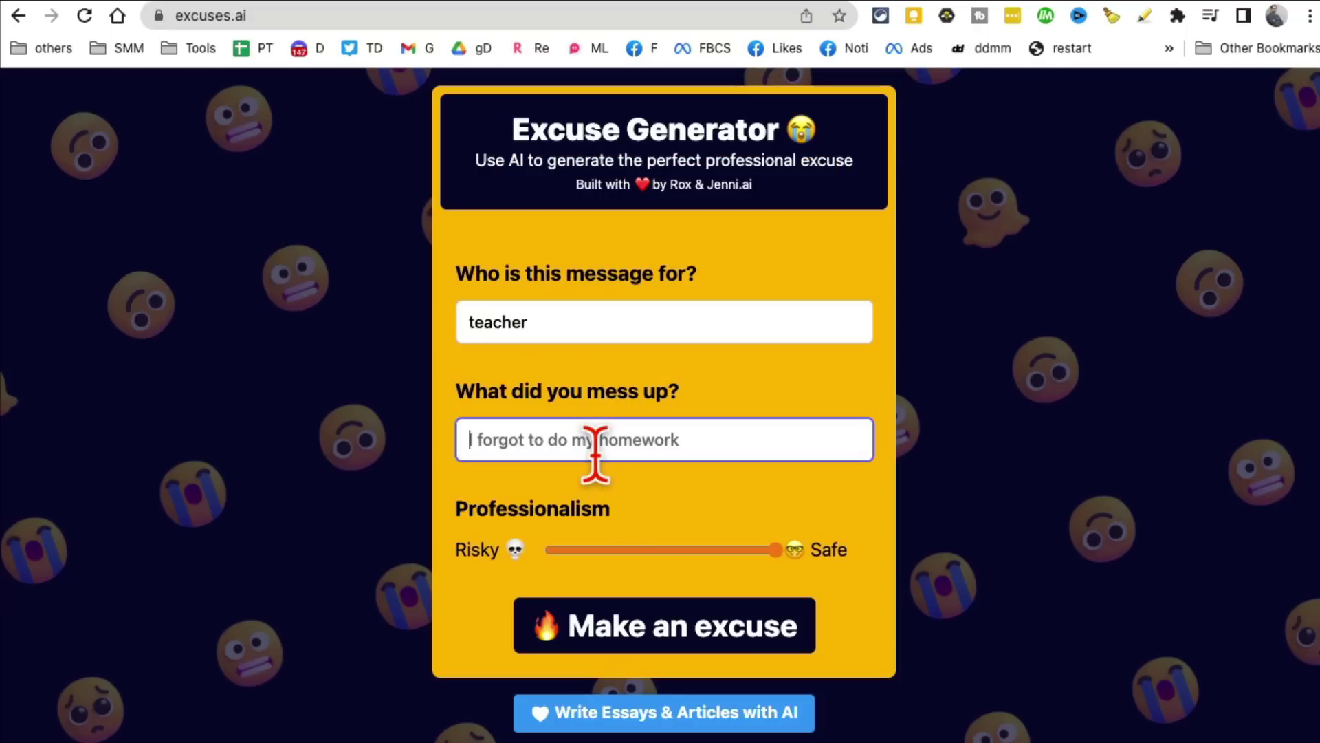
text(i forgot to do my homework)
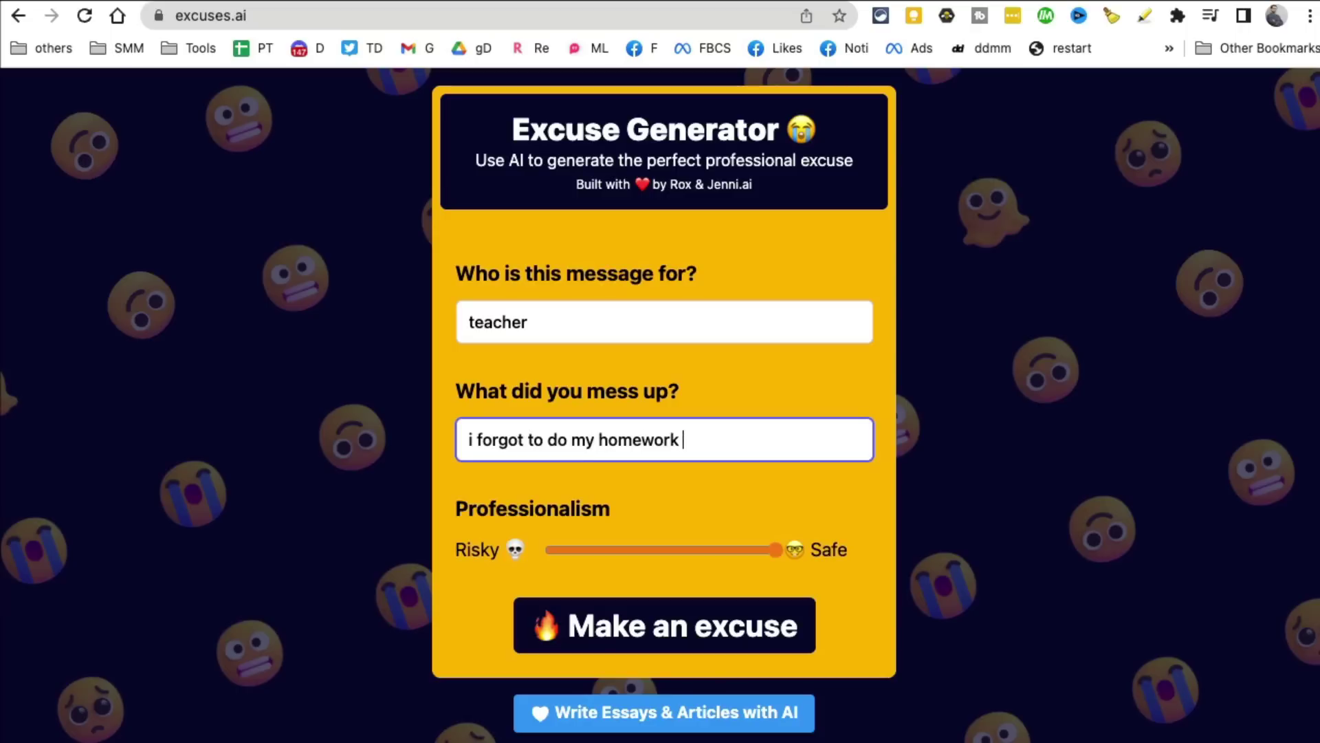
mouse_move(779, 553)
mouse_down()
mouse_move(561, 551)
mouse_move(756, 561)
mouse_up()
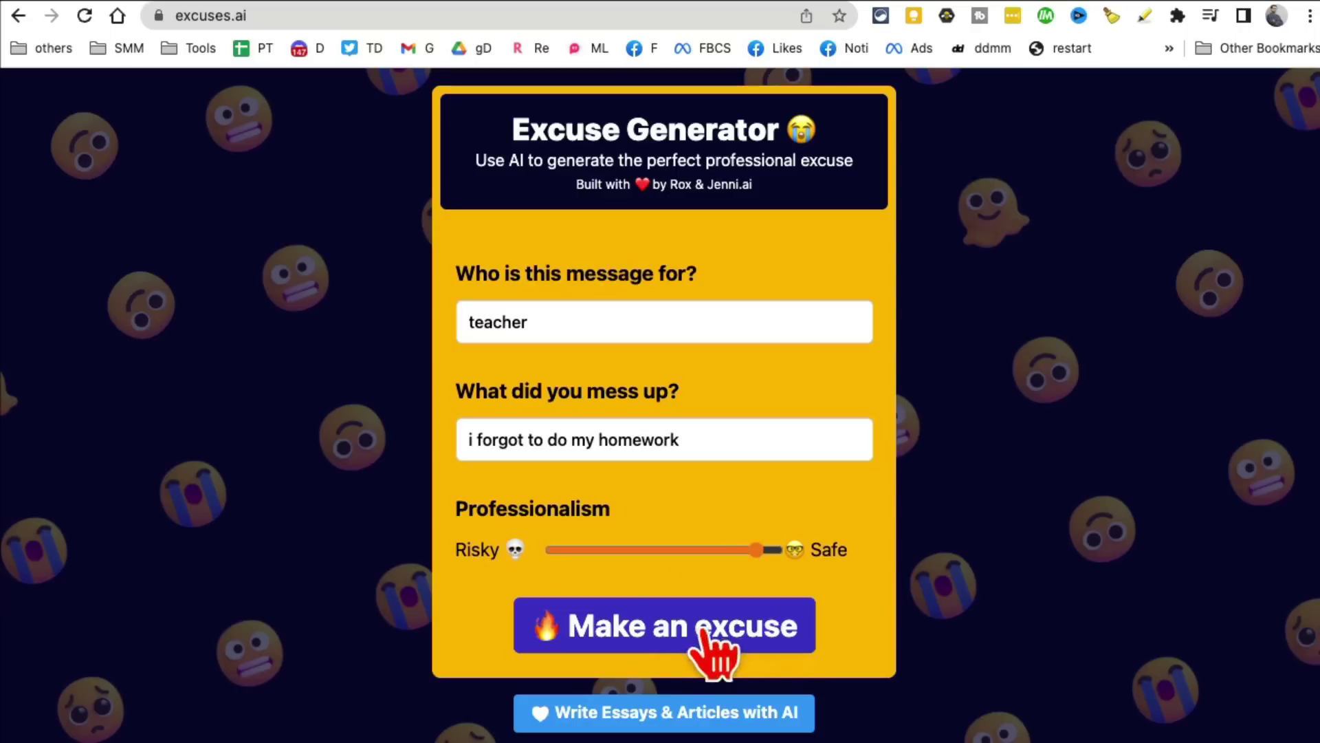
click(769, 645)
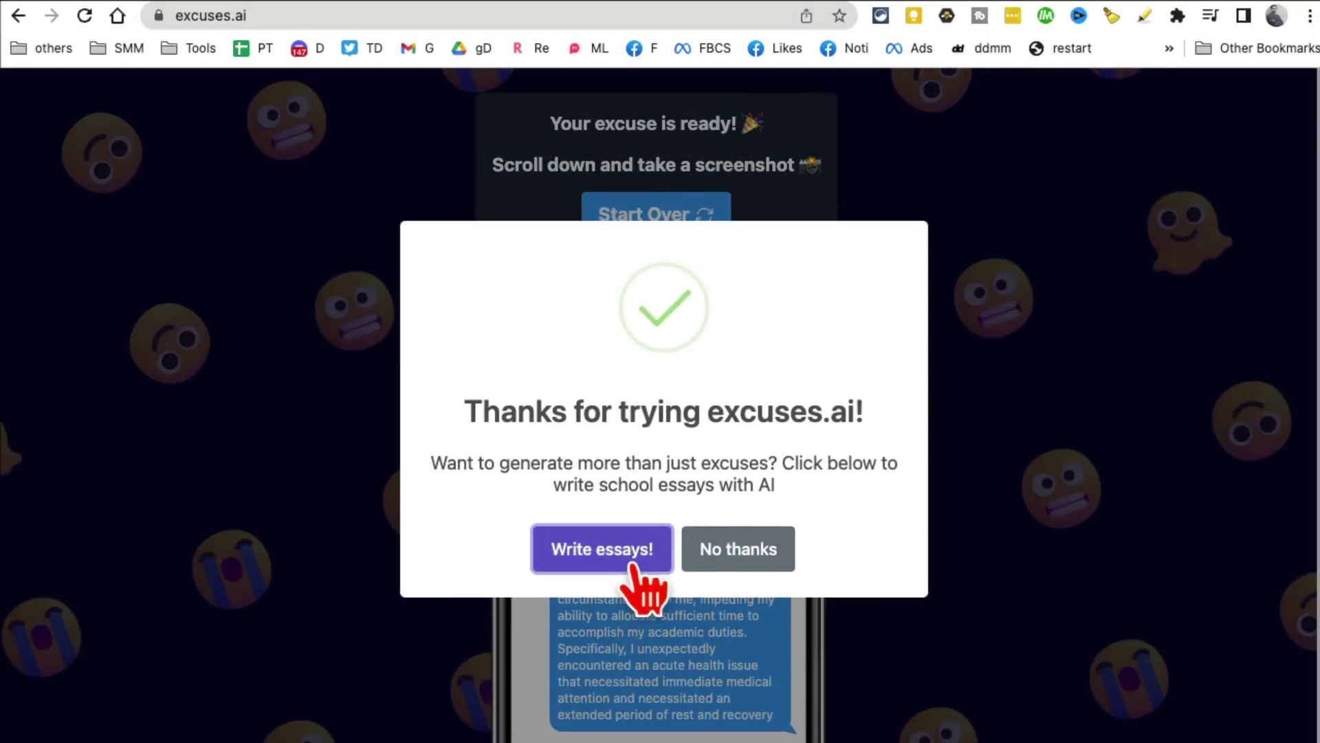
Step: Decline the essay offer with 'No thanks' to reveal the generated teacher excuse
click(739, 551)
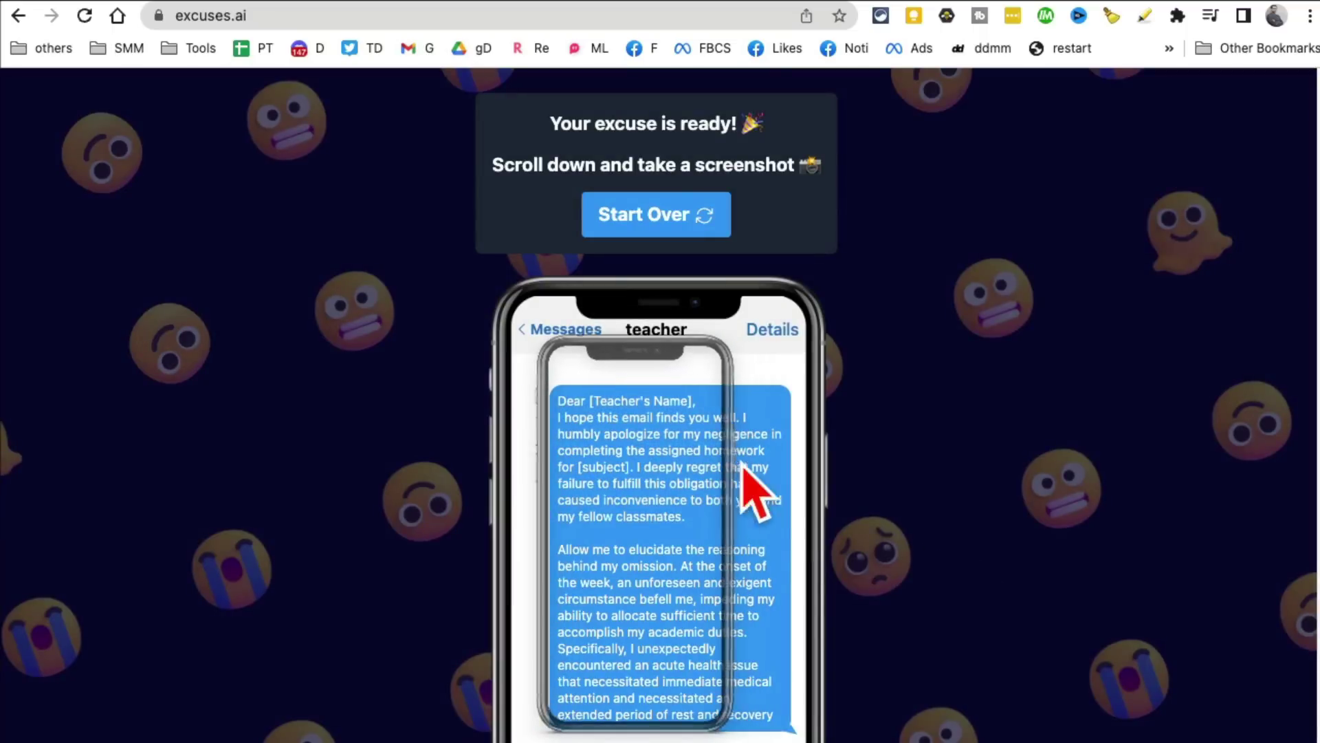
scroll(1005, 560, down, 2)
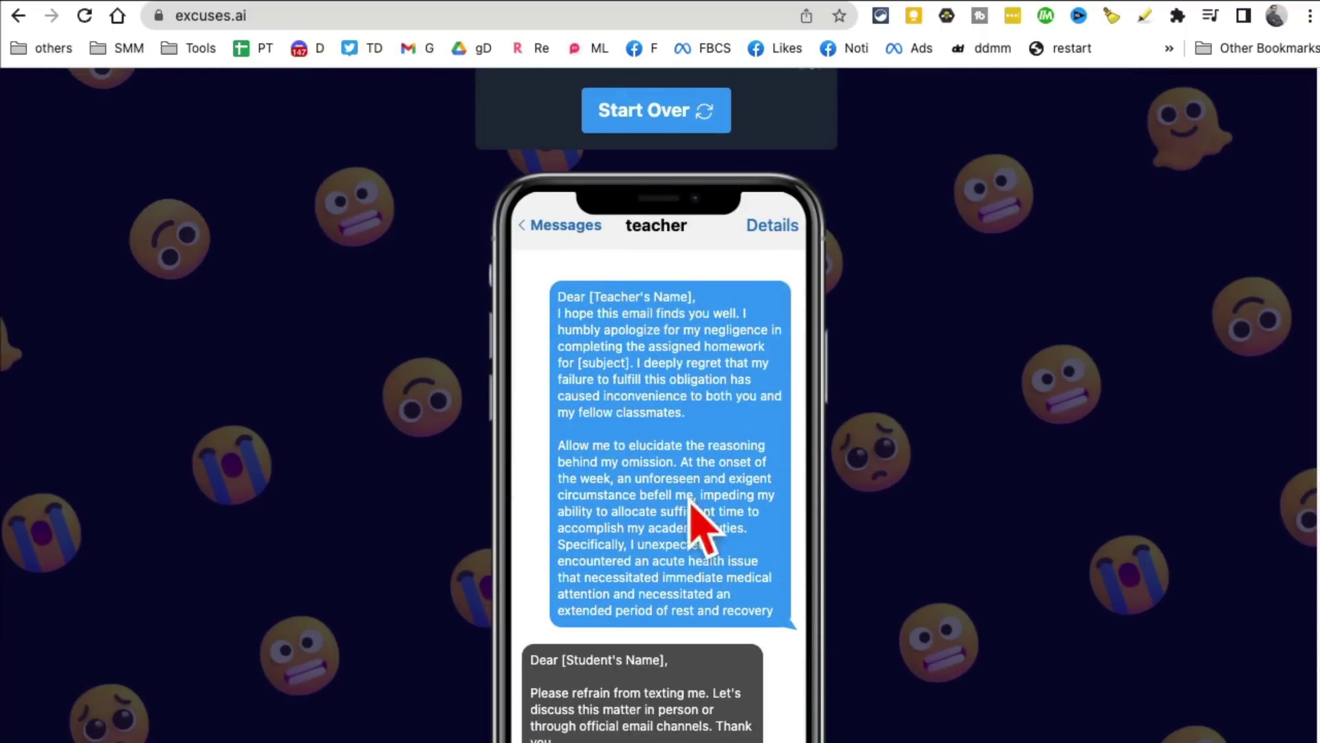
scroll(866, 541, down, 3)
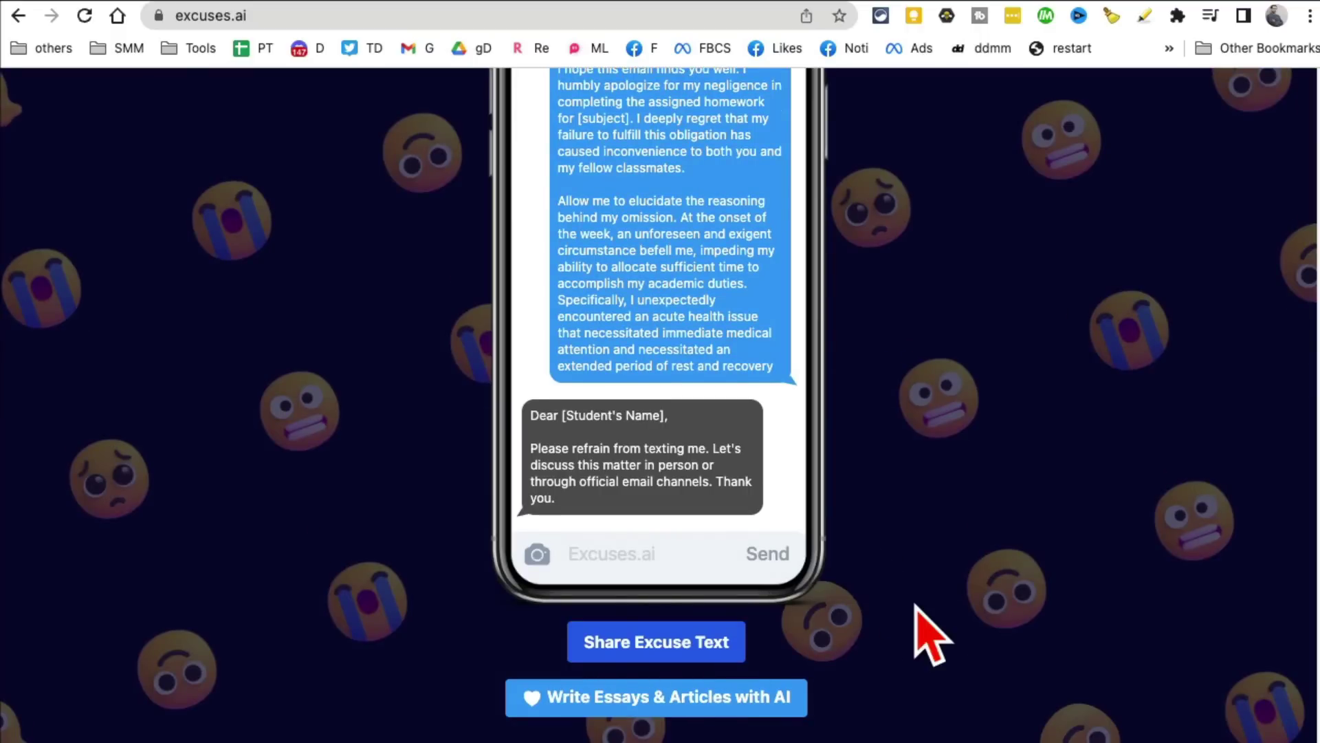
scroll(929, 631, up, 2)
scroll(929, 632, up, 2)
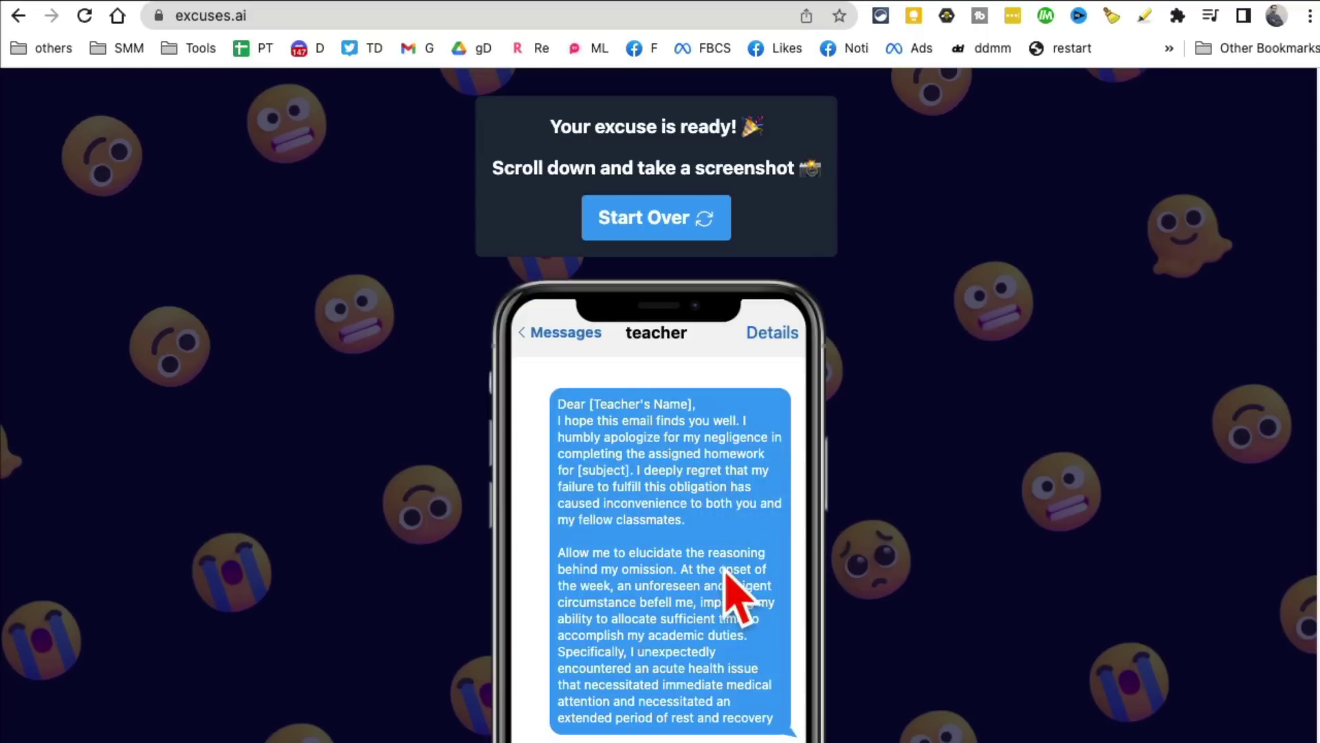
scroll(725, 576, up, 1)
scroll(855, 626, down, 5)
scroll(855, 625, up, 5)
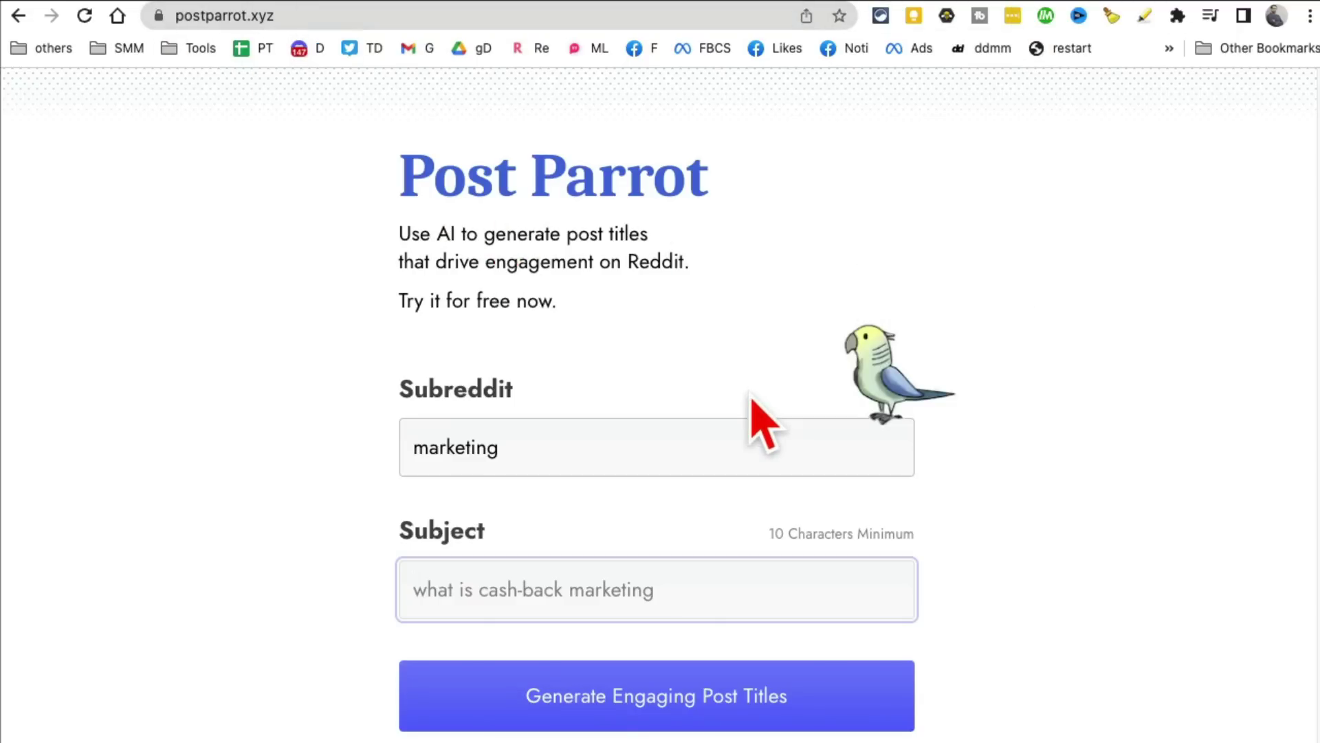
Step: Generate r/marketing post titles for the subject of growing followers on TikTok
drag(568, 236, 660, 335)
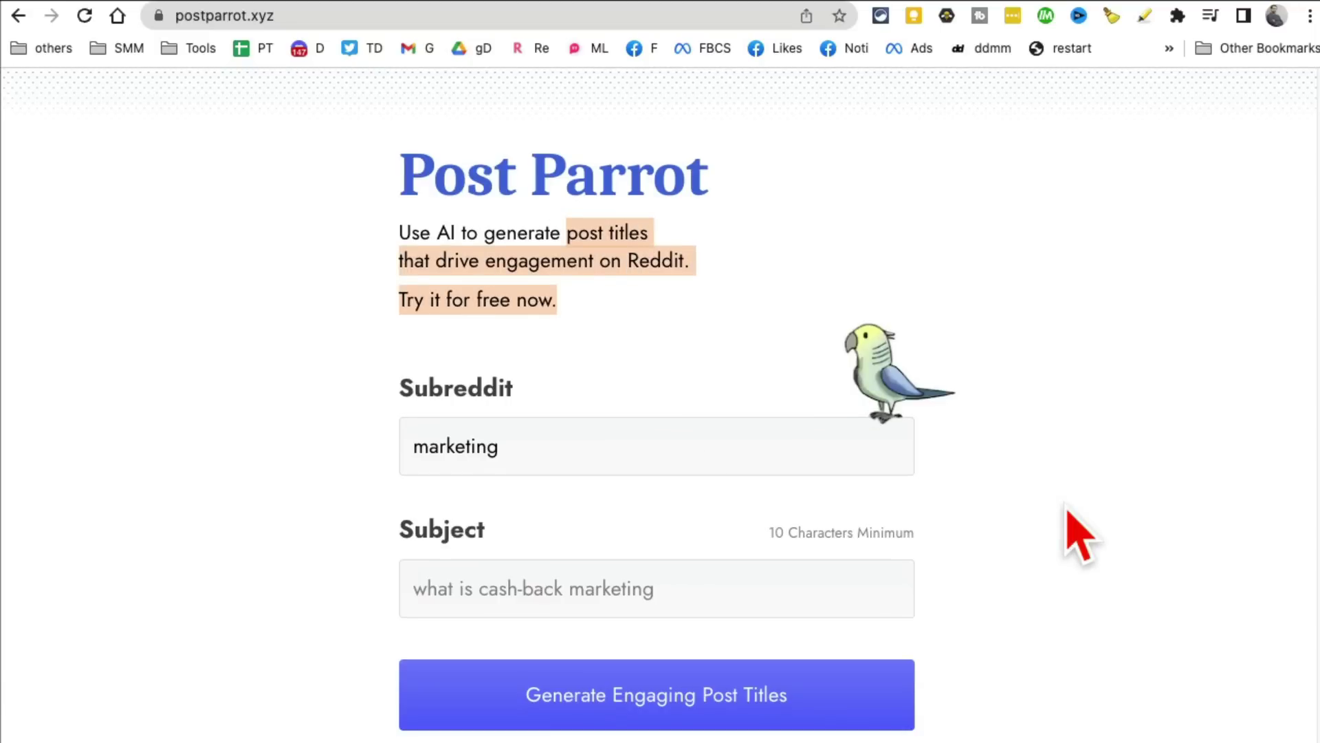
scroll(1033, 522, down, 1)
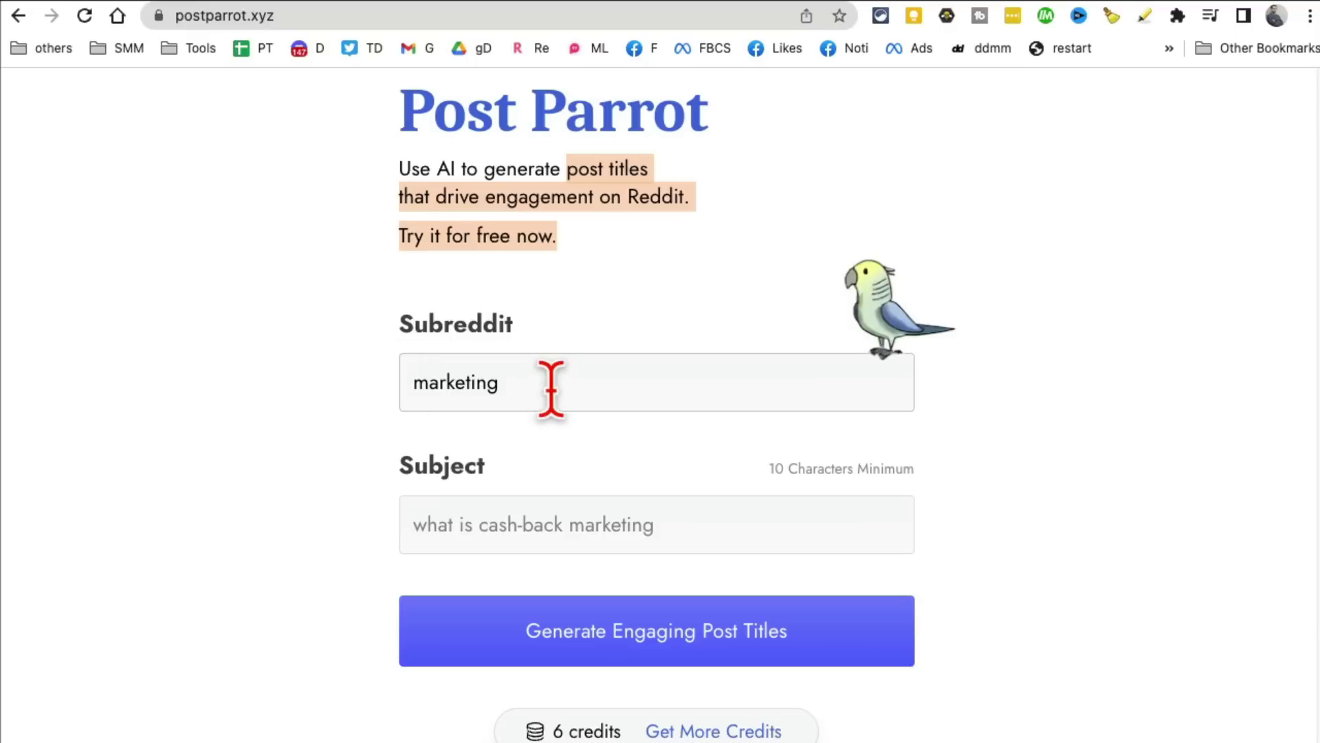
click(415, 380)
drag(567, 380, 304, 413)
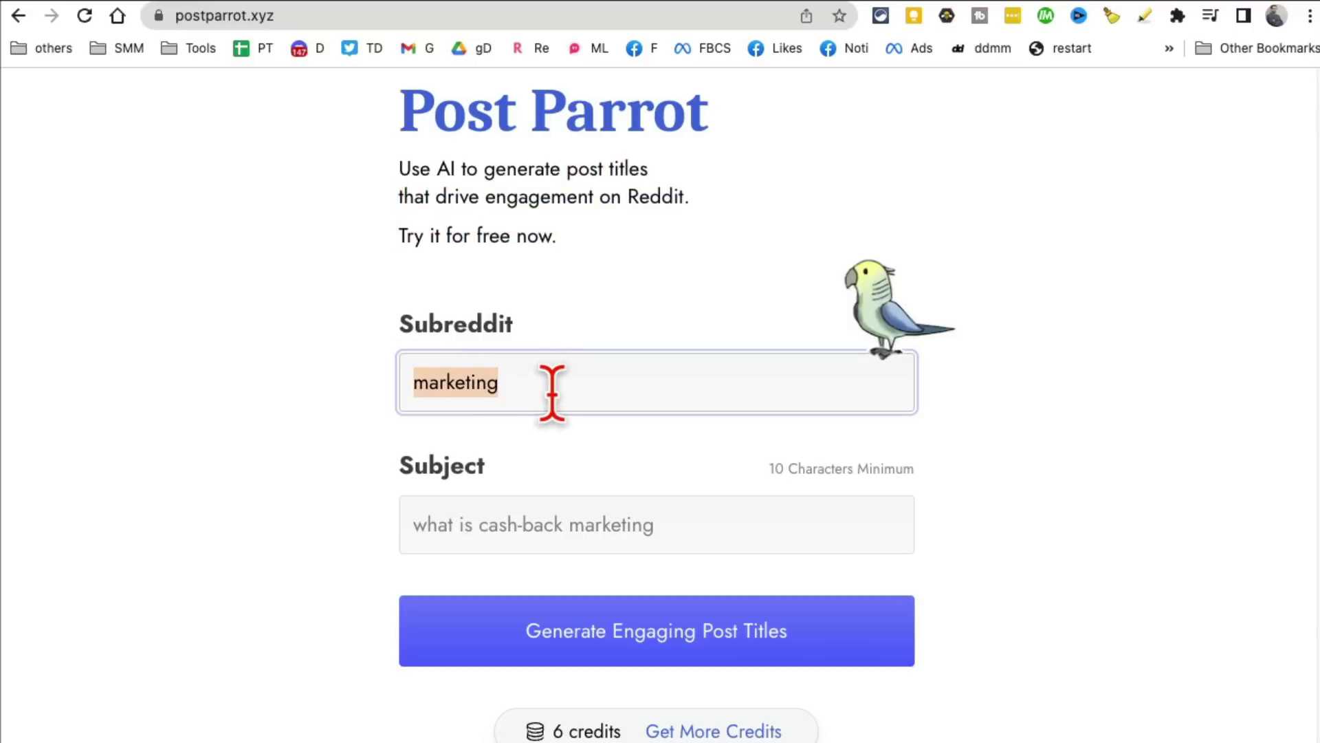
click(560, 513)
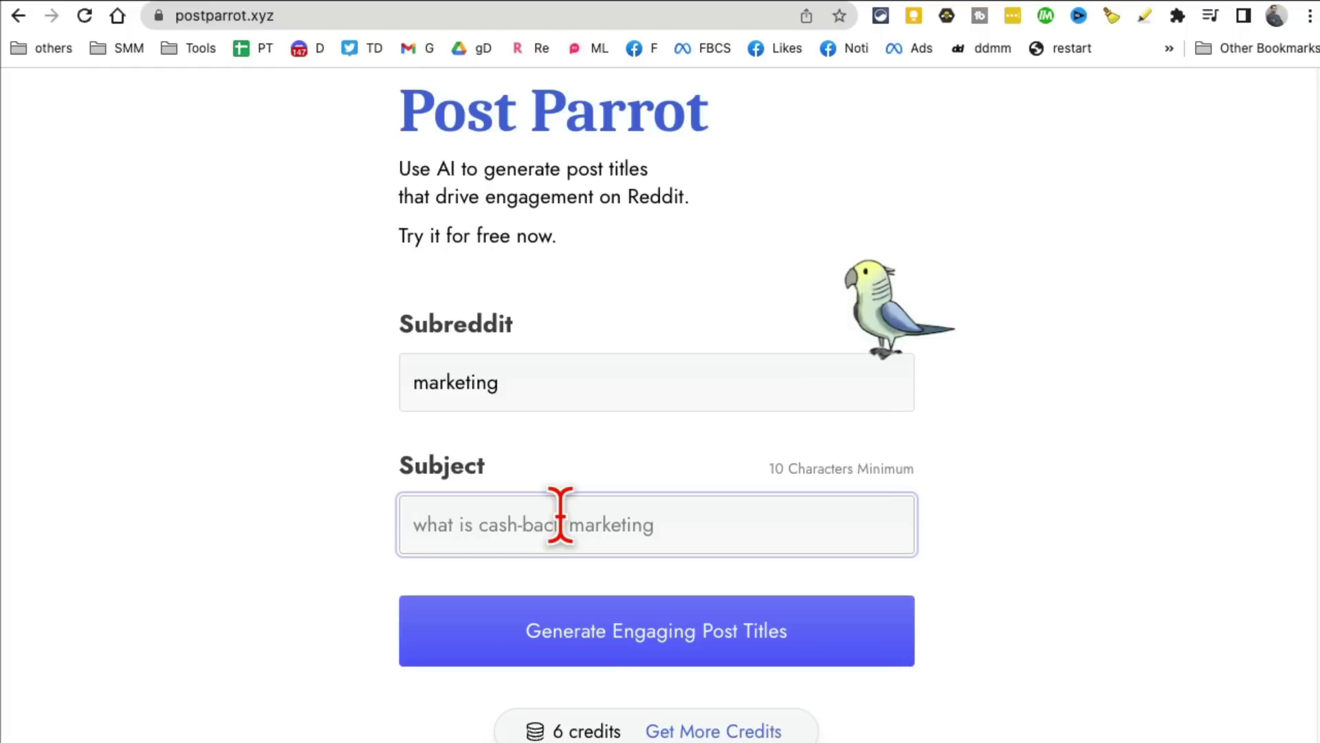
text(how to grow followers on tiktok)
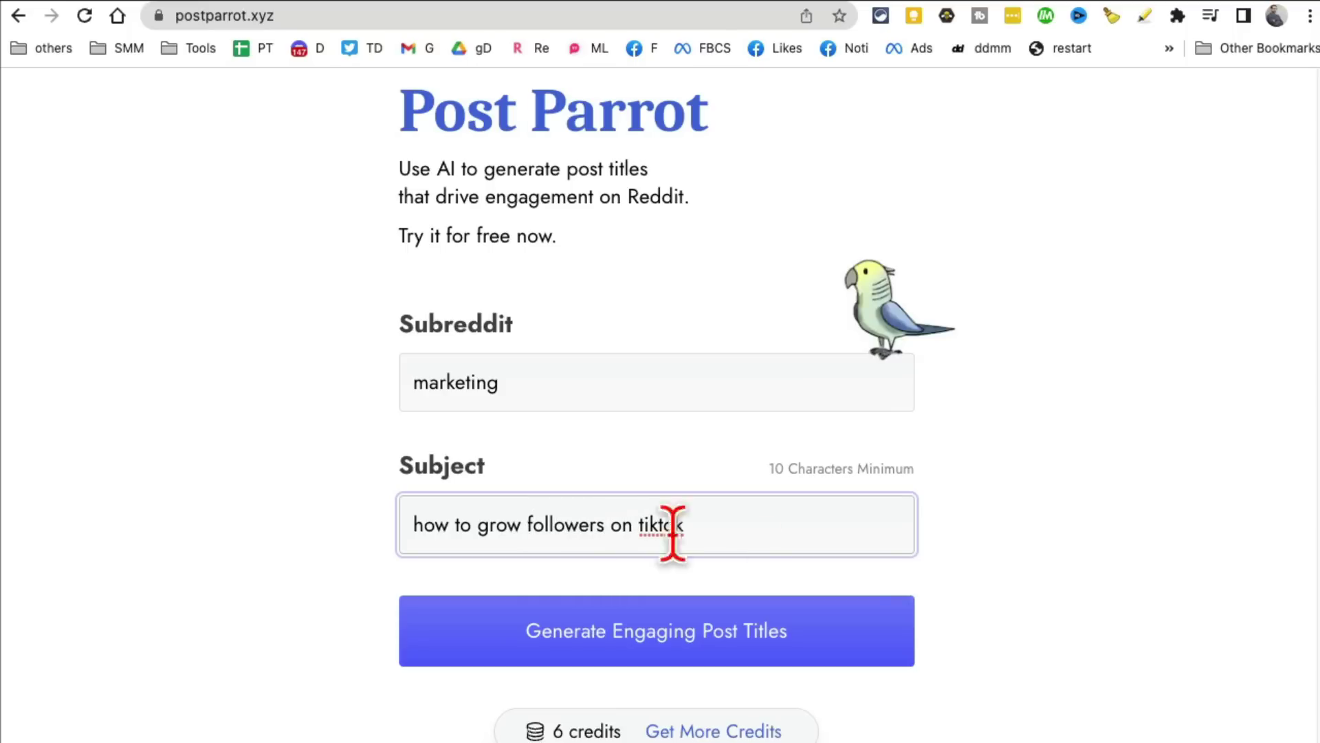
click(590, 632)
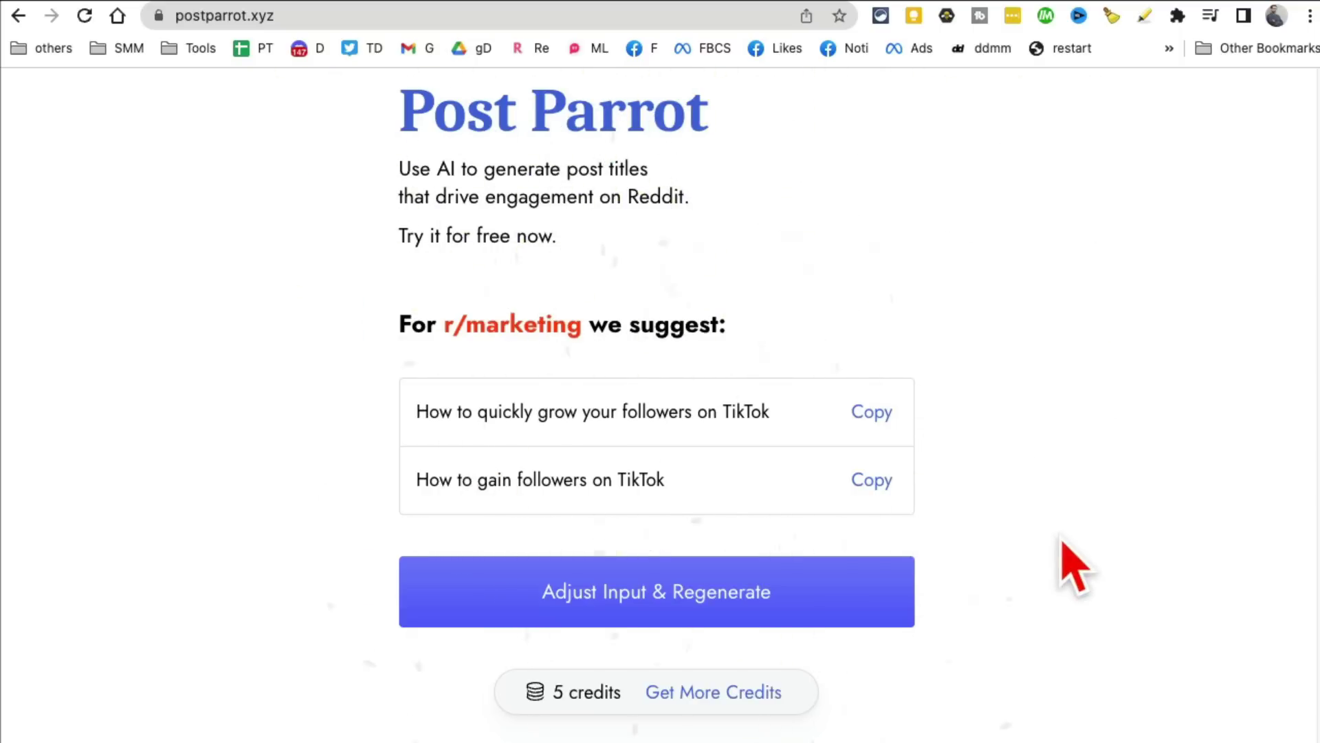
scroll(1062, 561, down, 2)
scroll(1061, 560, up, 2)
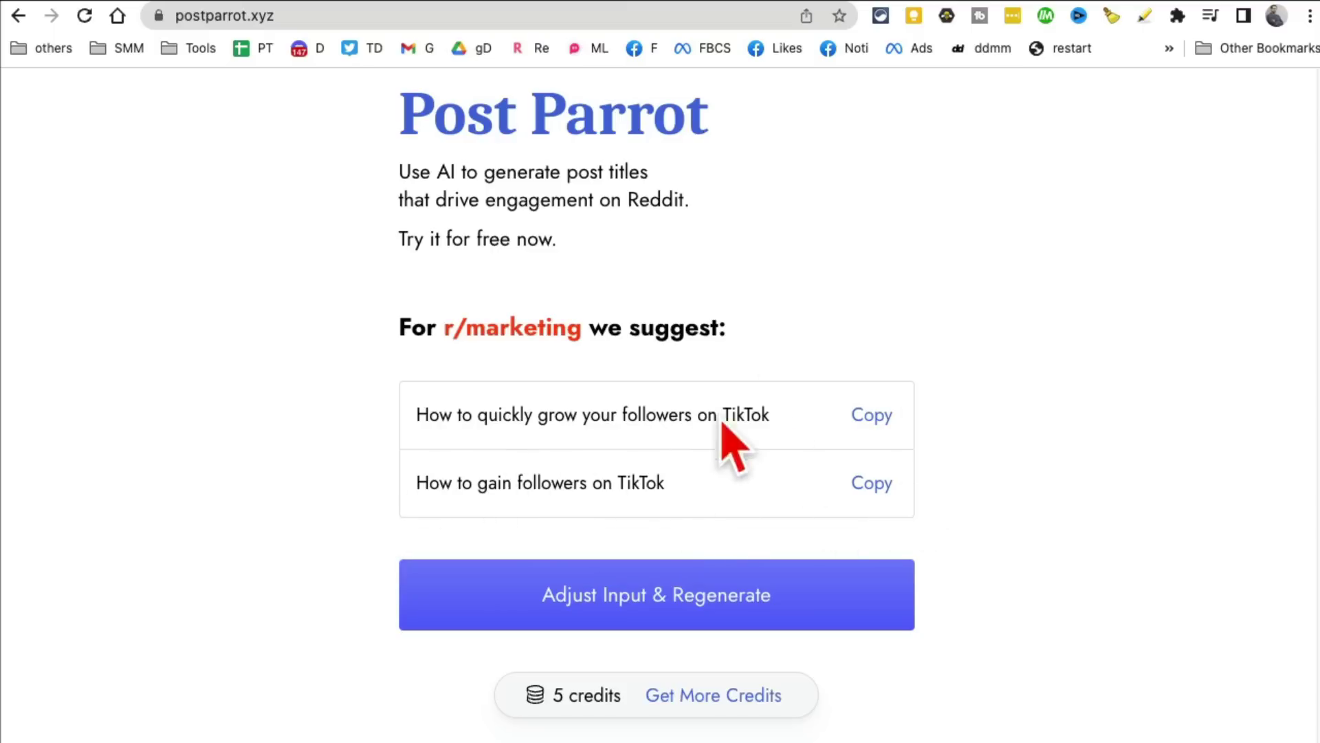
scroll(681, 454, up, 2)
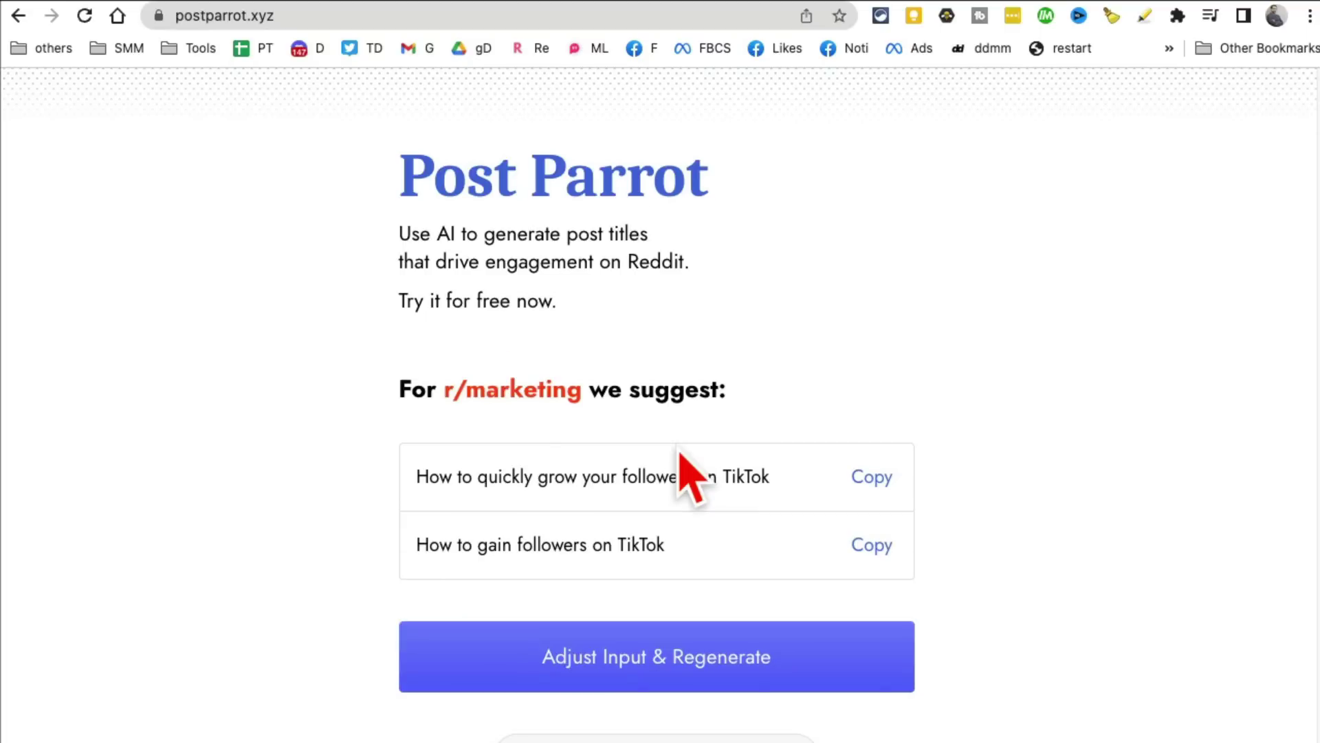
scroll(712, 454, down, 3)
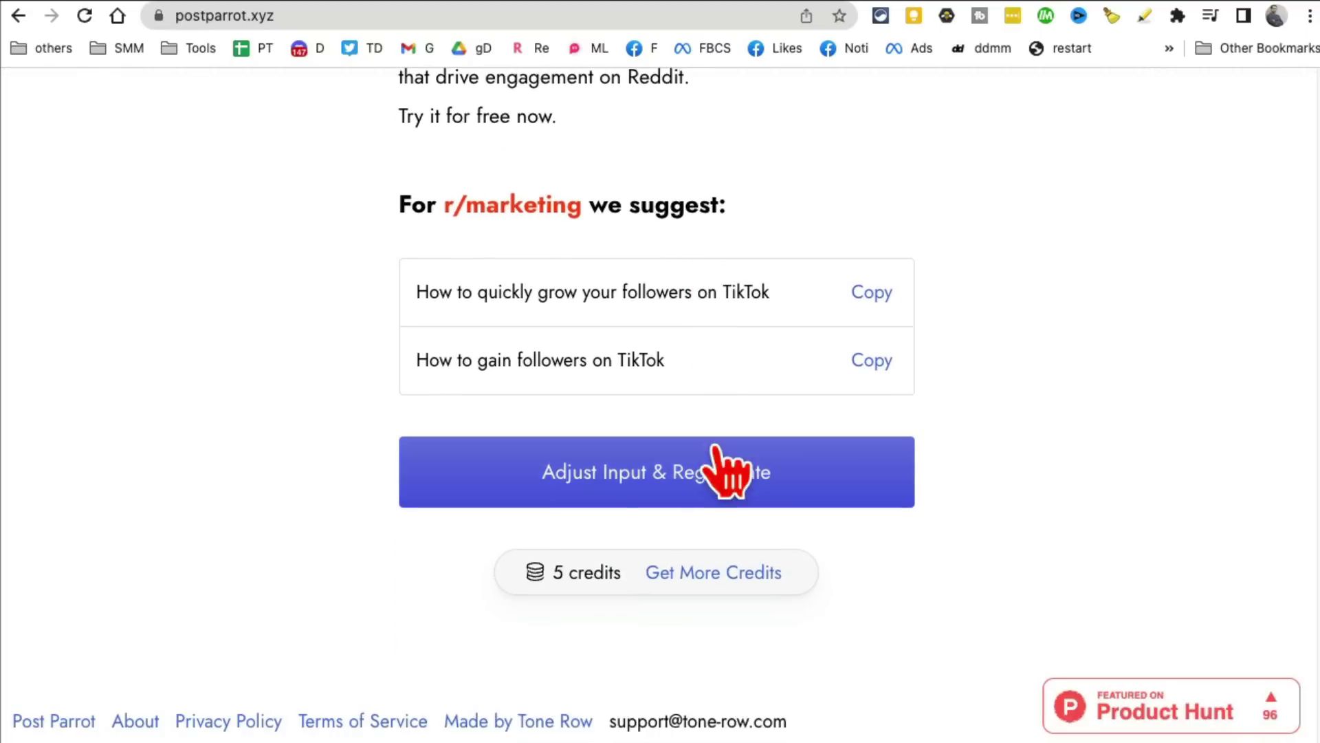
Step: Return to the input form via 'Adjust Input & Regenerate' and select the TikTok subject text
click(620, 480)
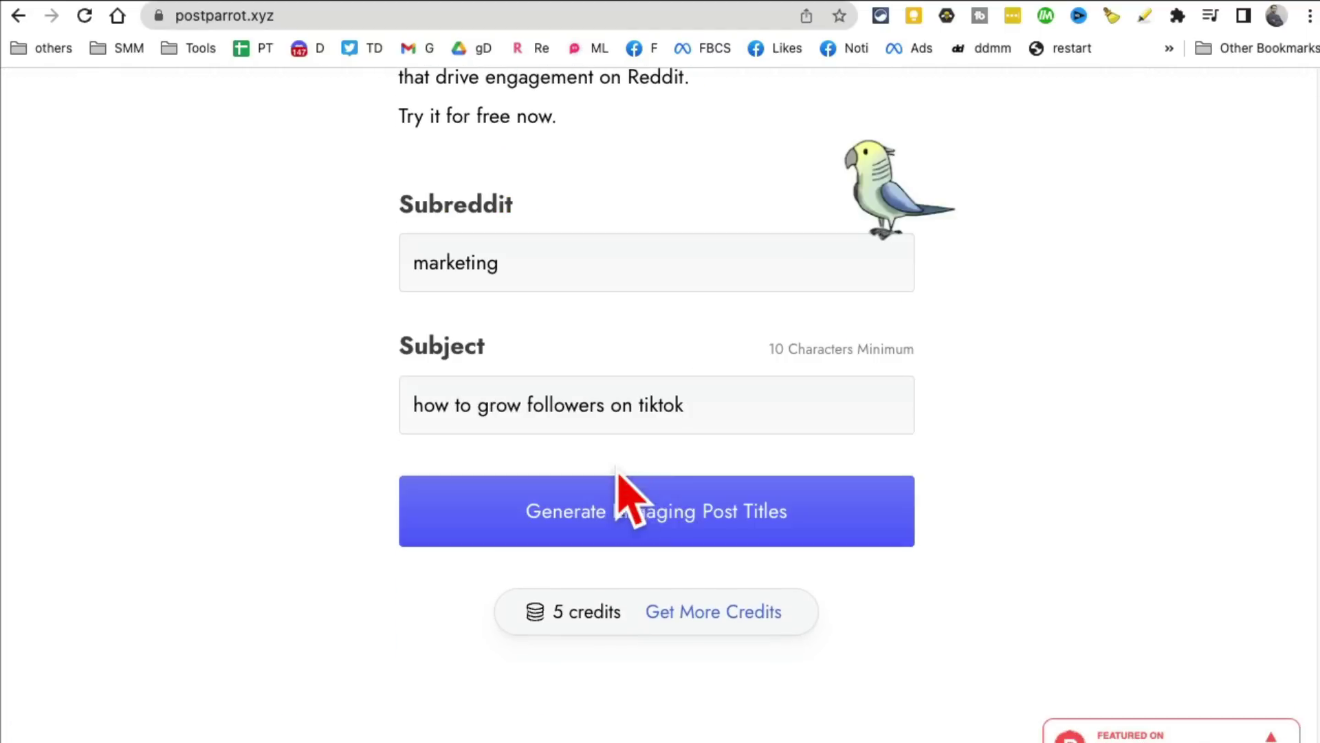
triple_click(701, 404)
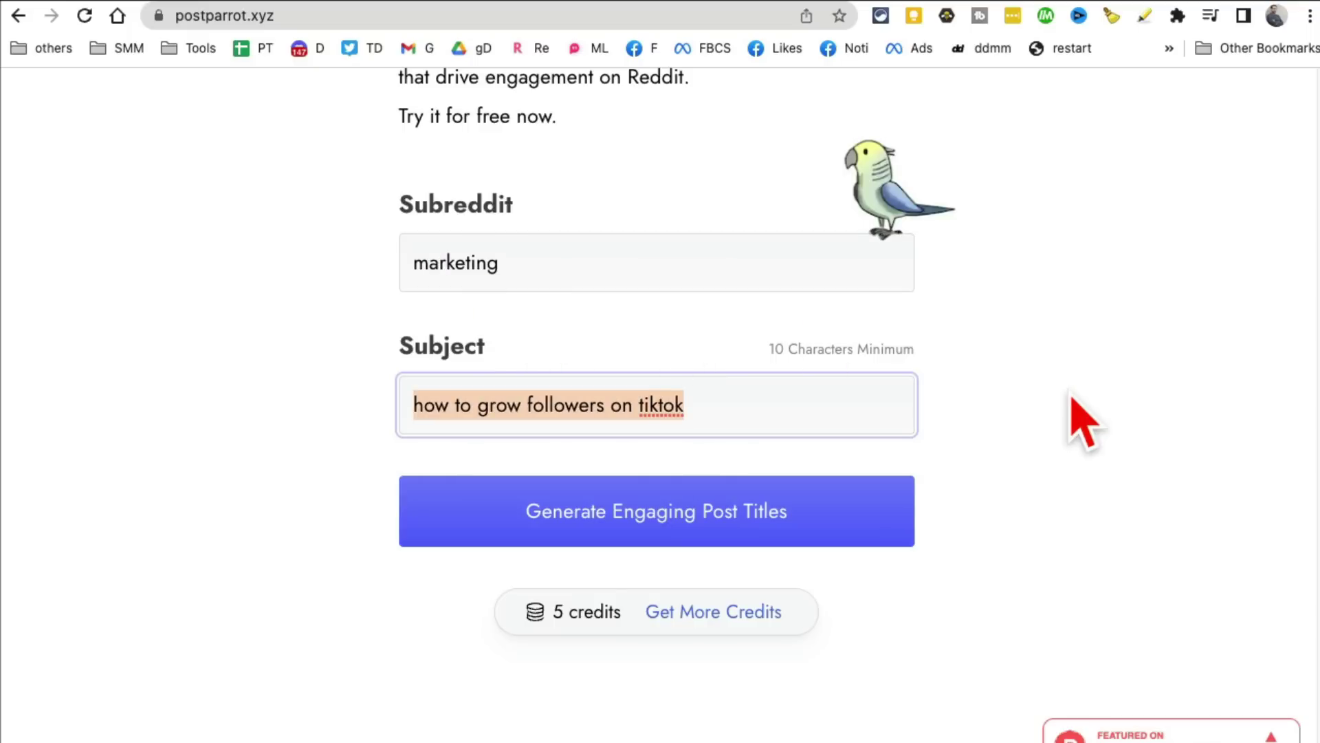
scroll(712, 387, up, 3)
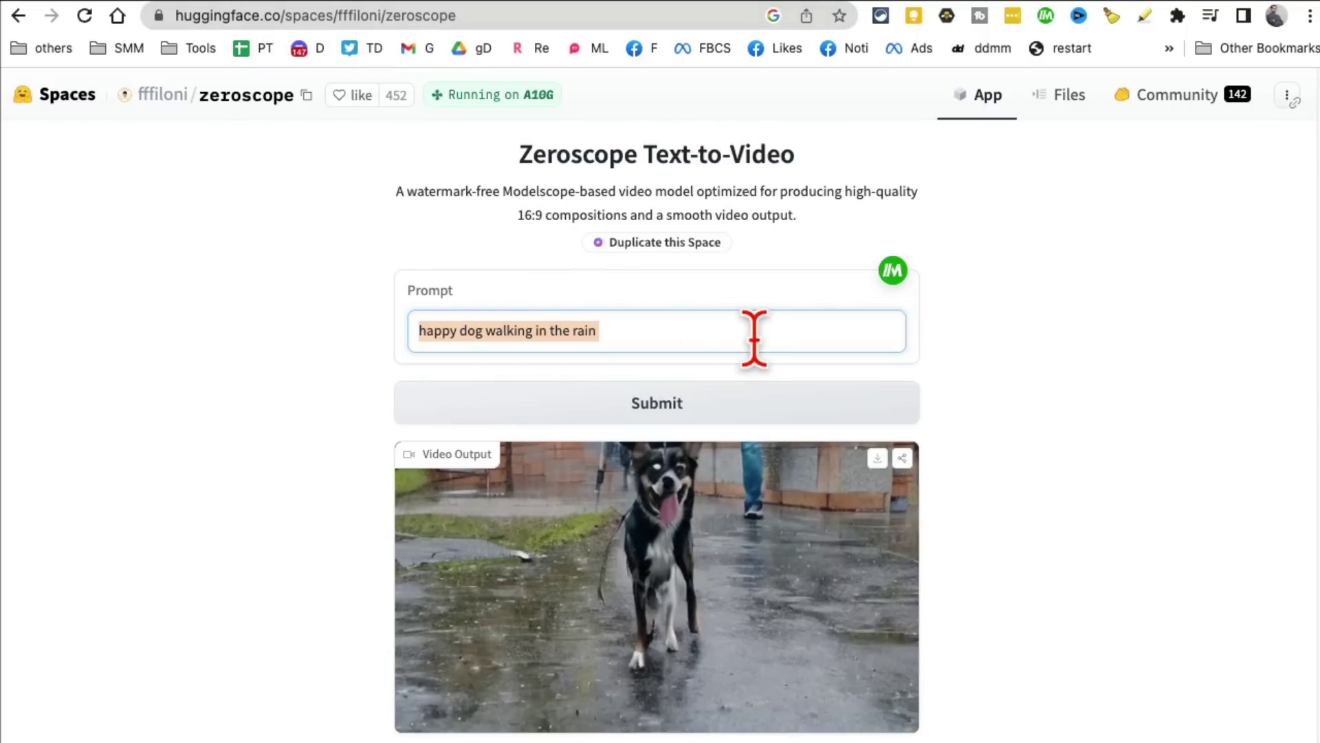
click(648, 150)
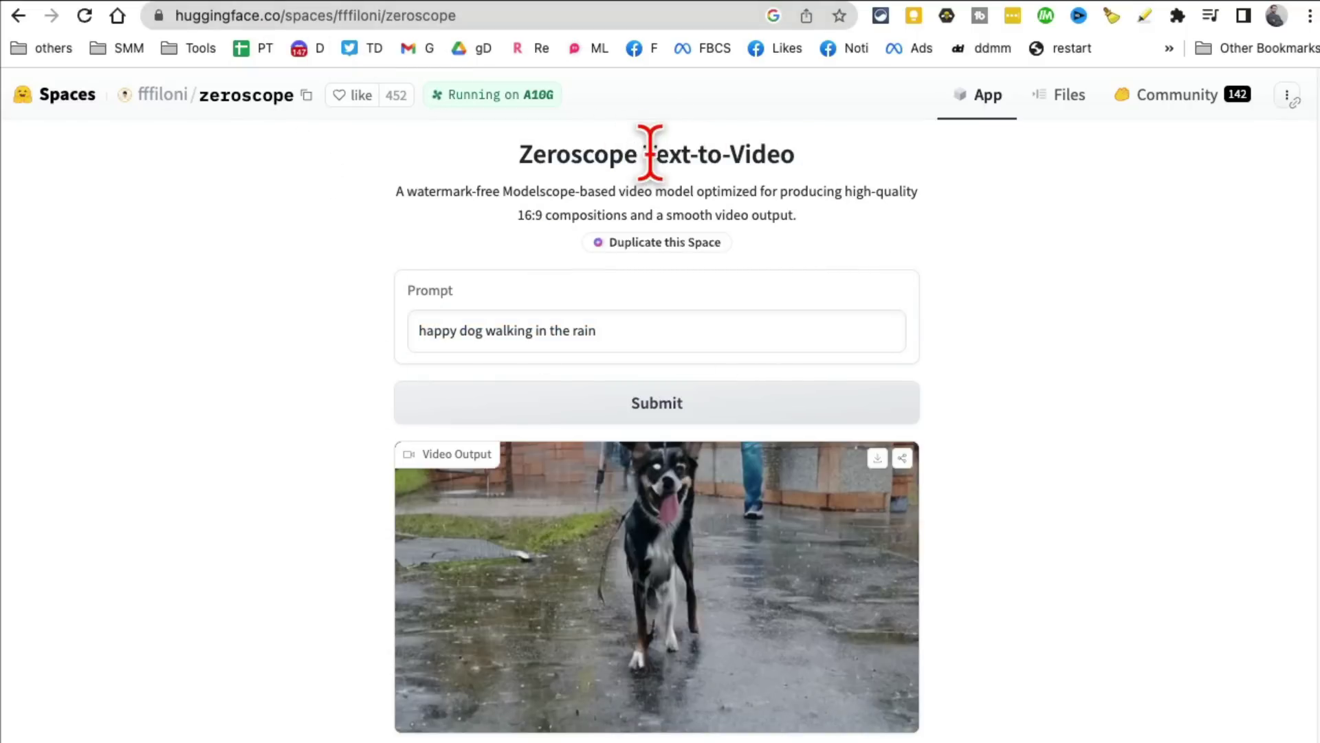
drag(648, 150, 795, 154)
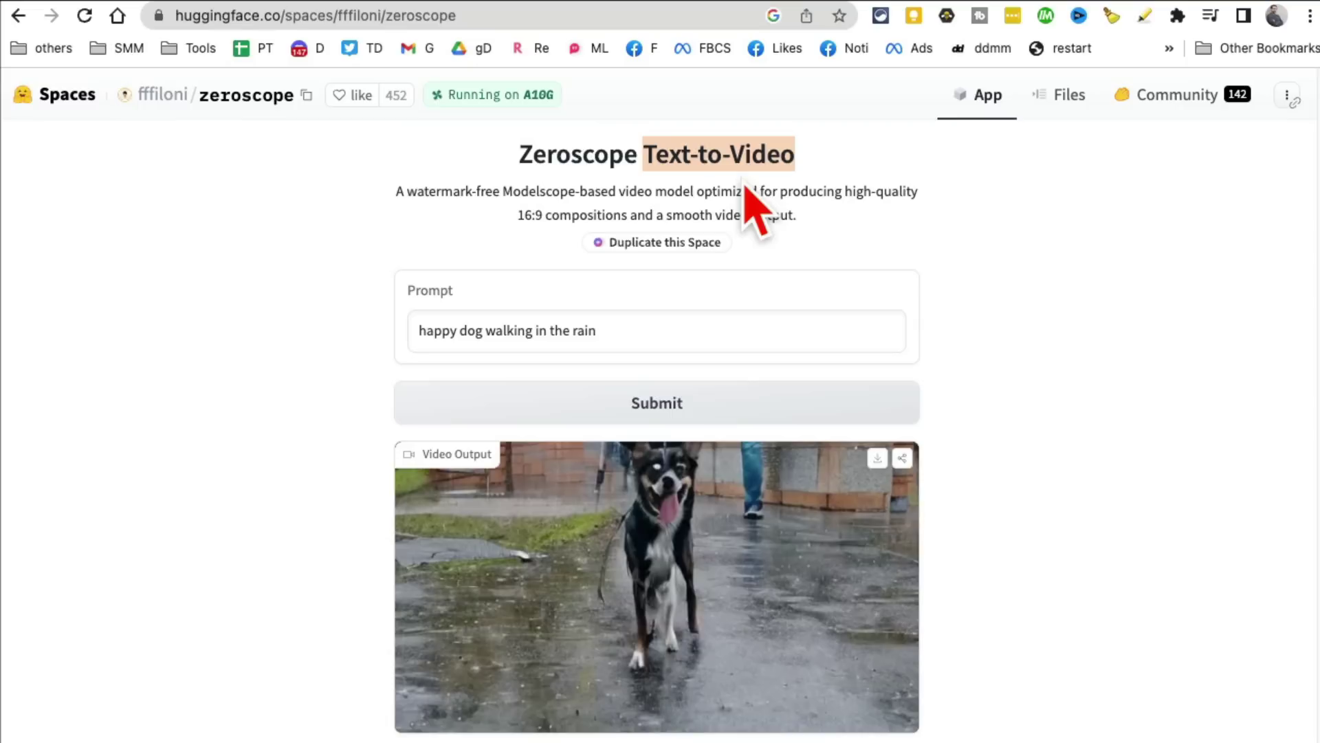
scroll(1143, 444, down, 2)
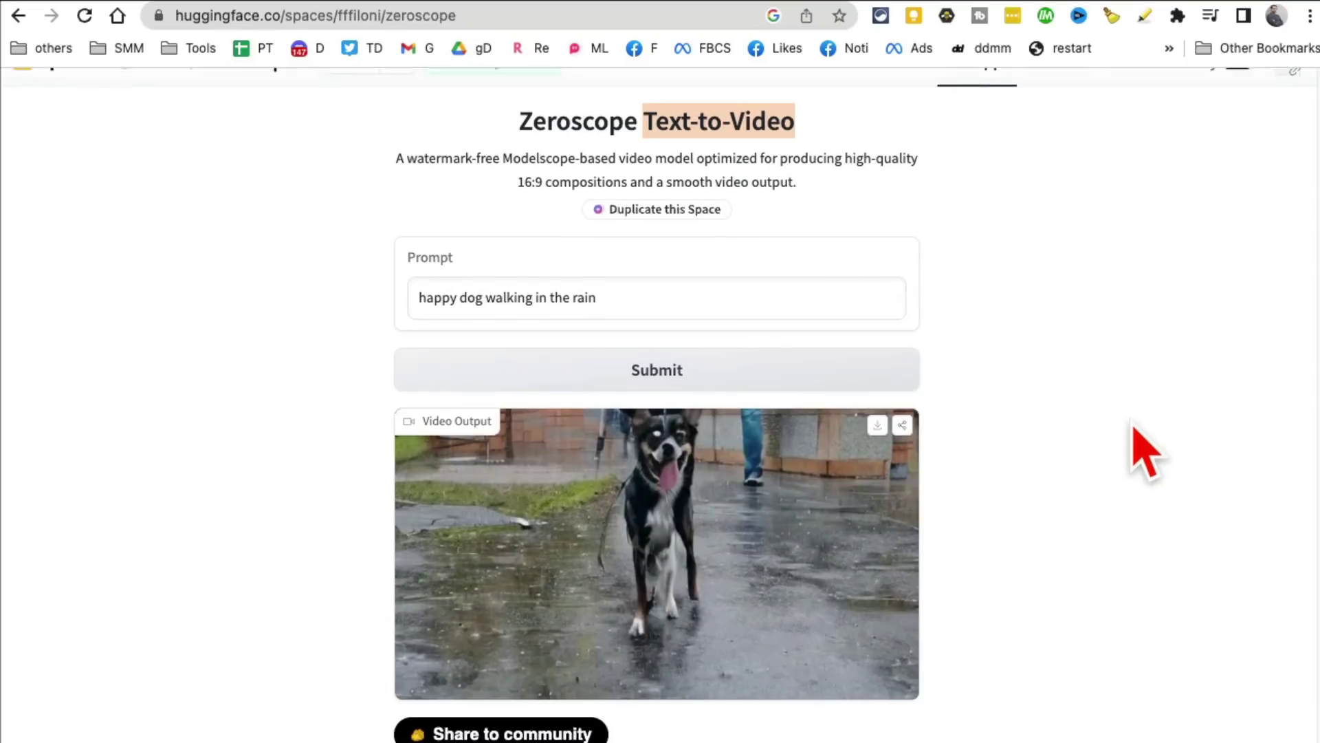
drag(679, 249, 378, 251)
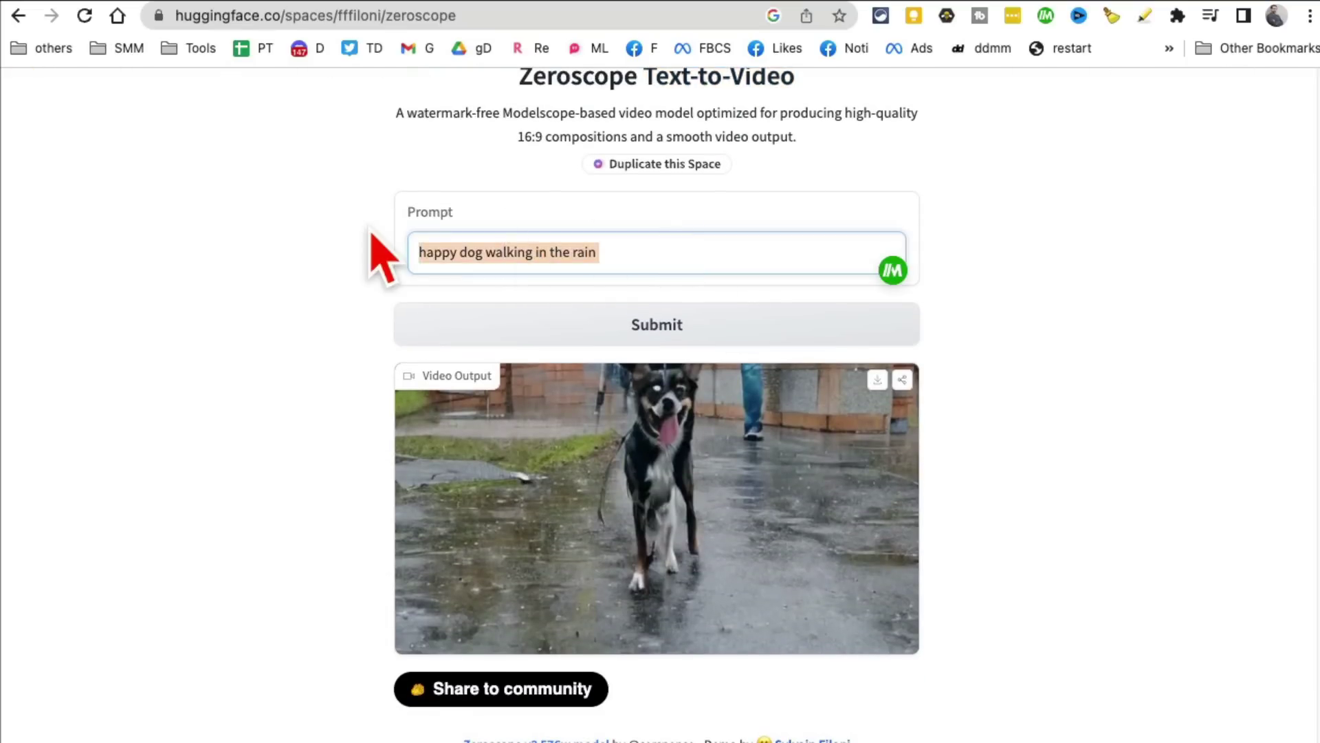
scroll(973, 502, up, 2)
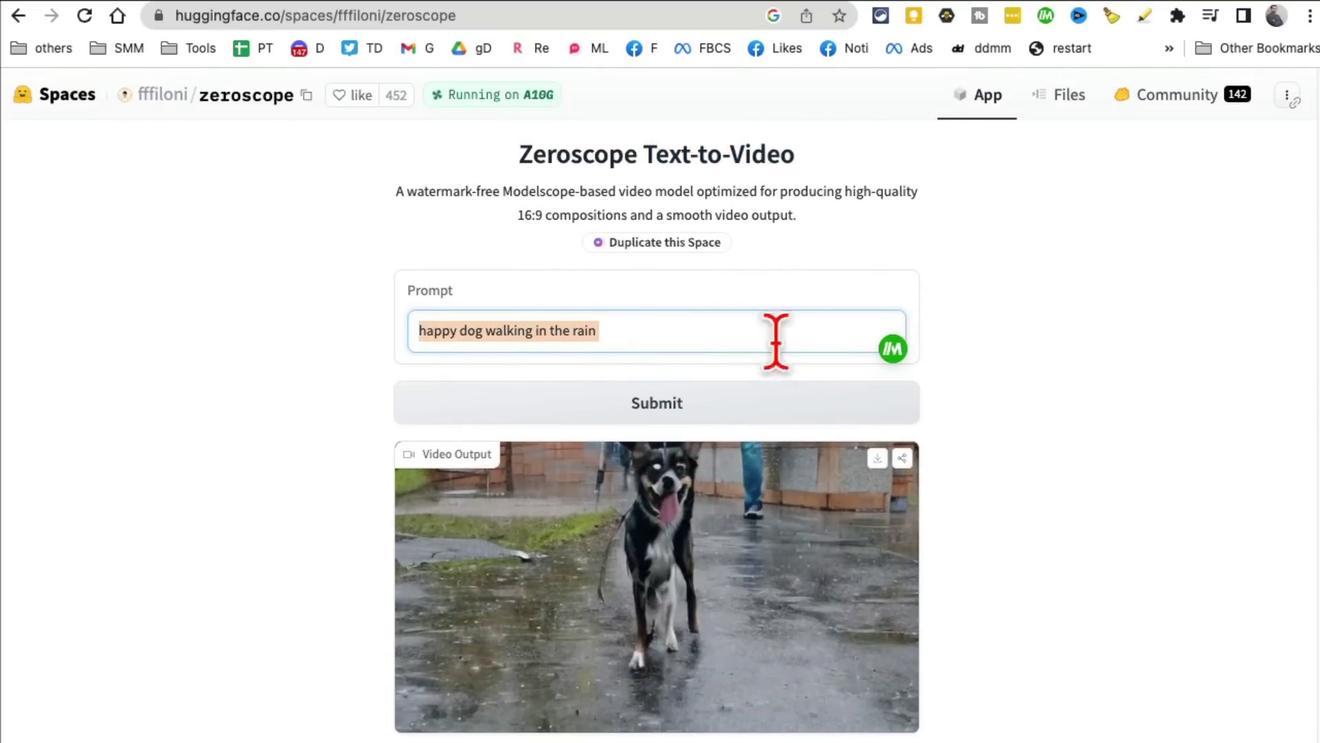
scroll(634, 436, down, 4)
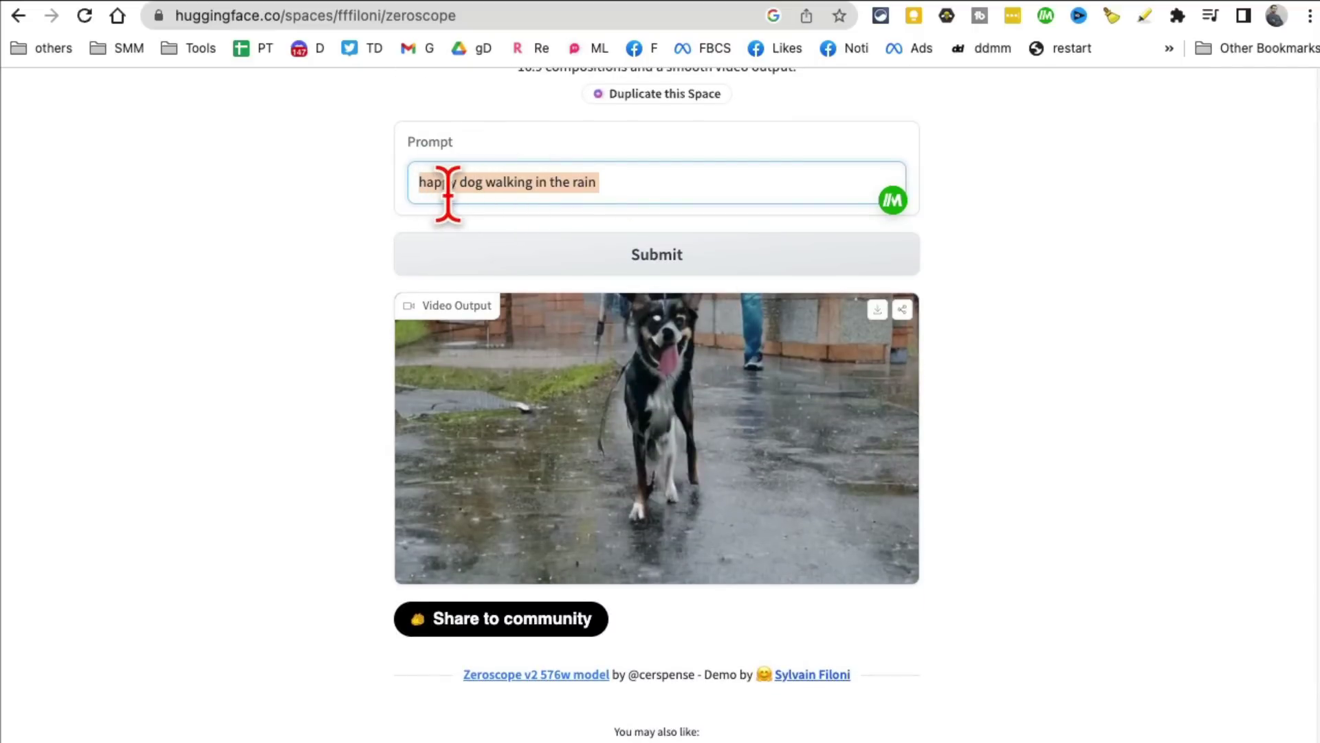
click(620, 184)
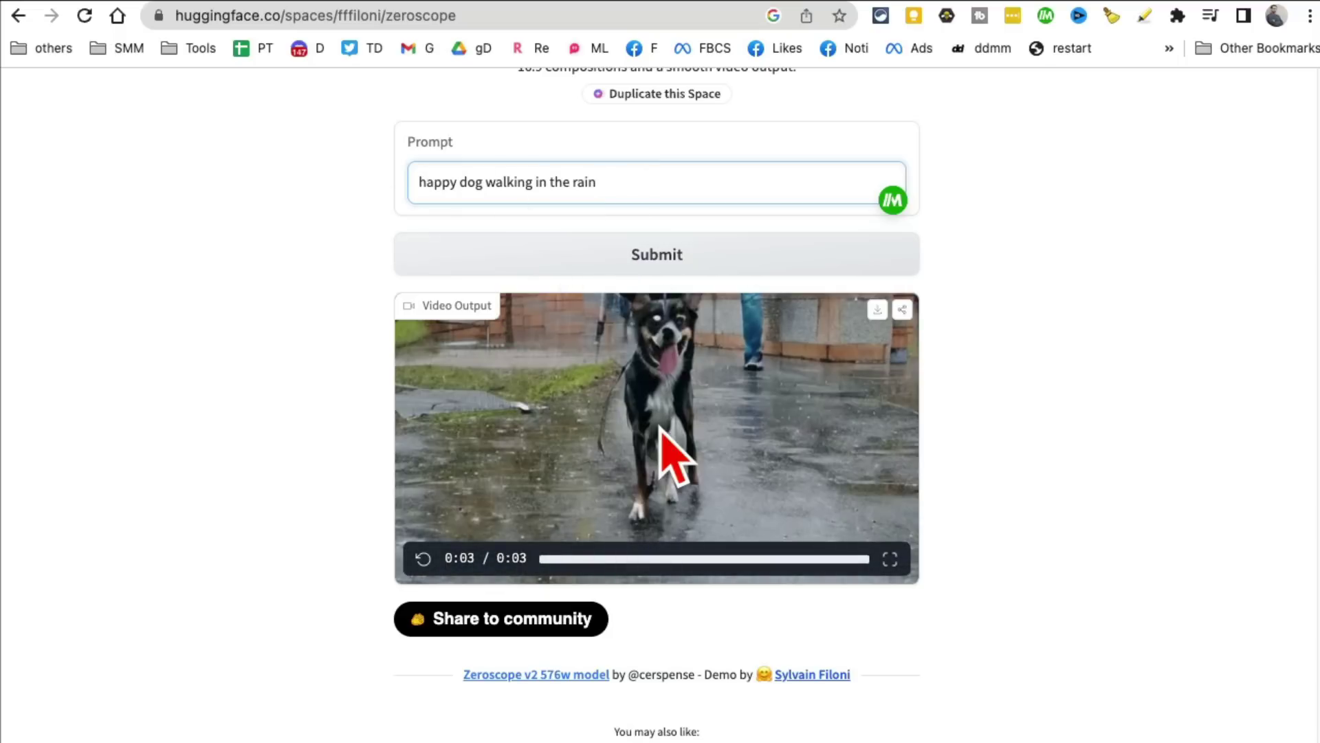
click(542, 559)
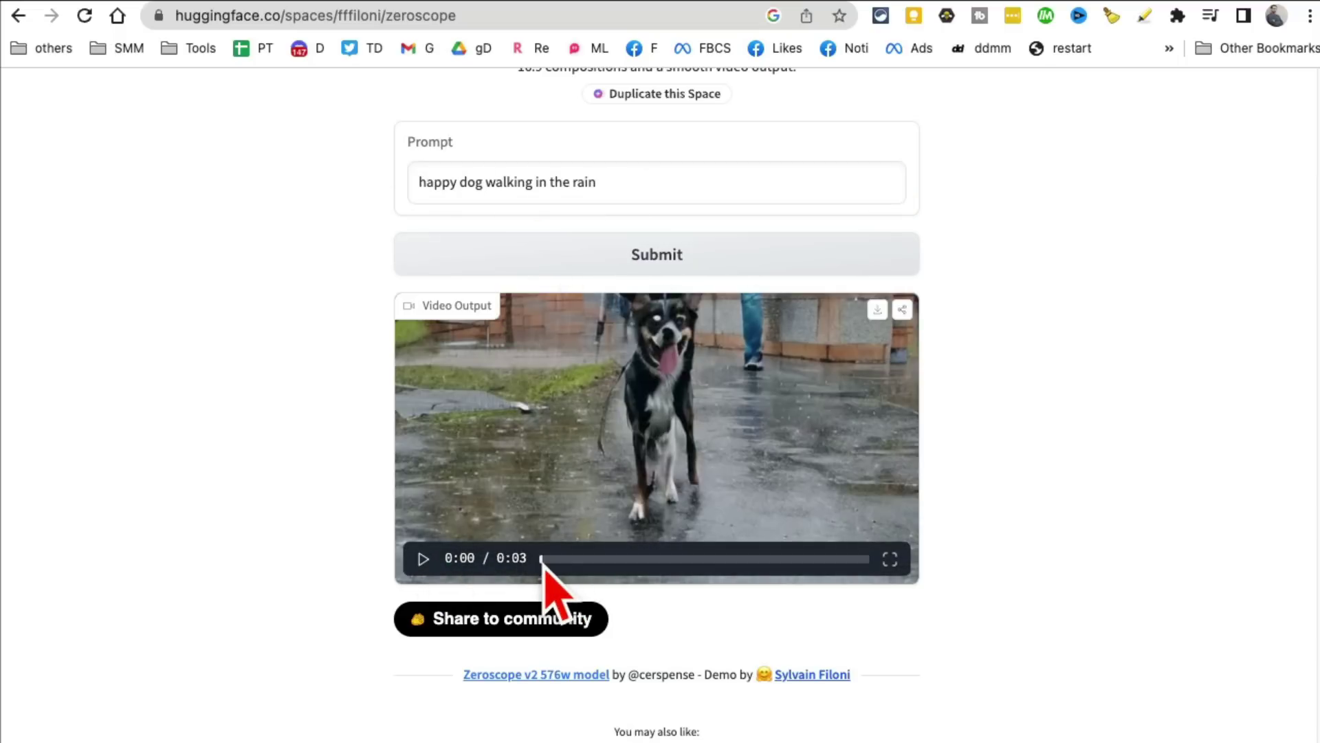
click(424, 560)
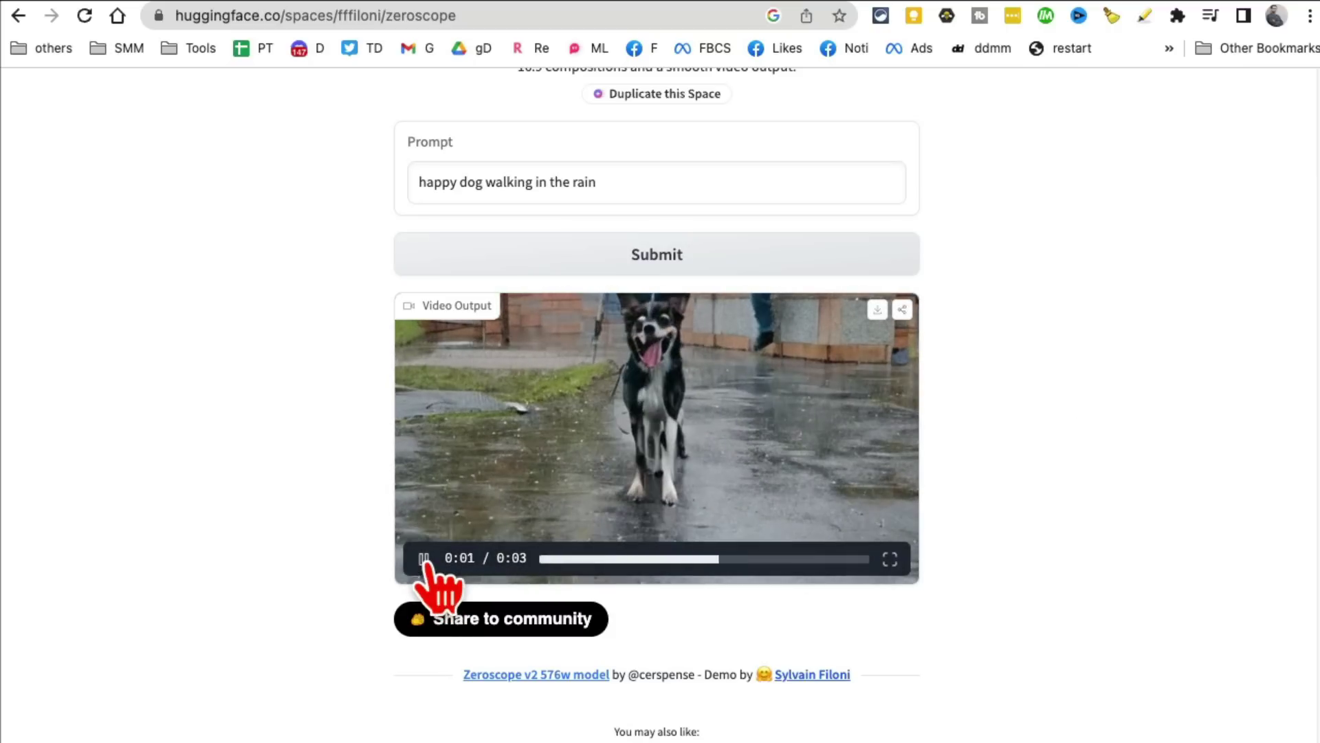
click(425, 559)
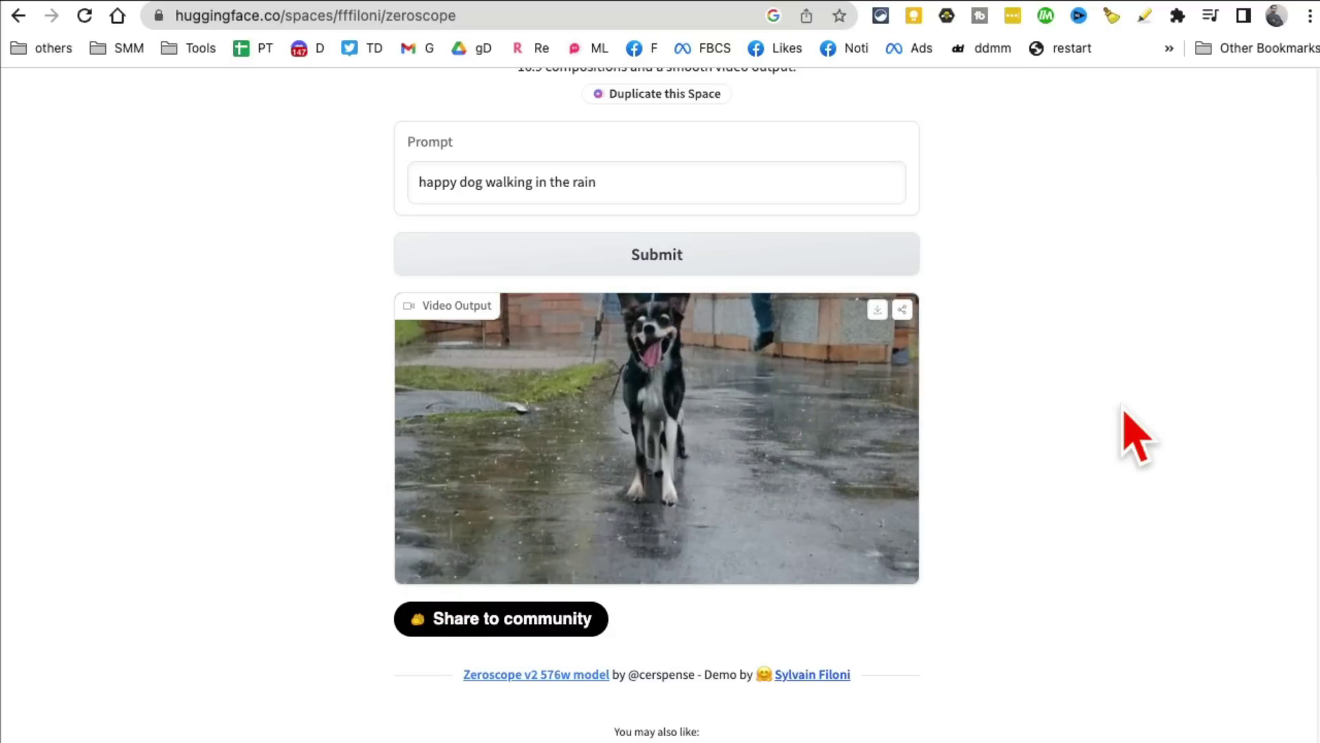
scroll(1125, 414, down, 2)
scroll(1135, 433, up, 5)
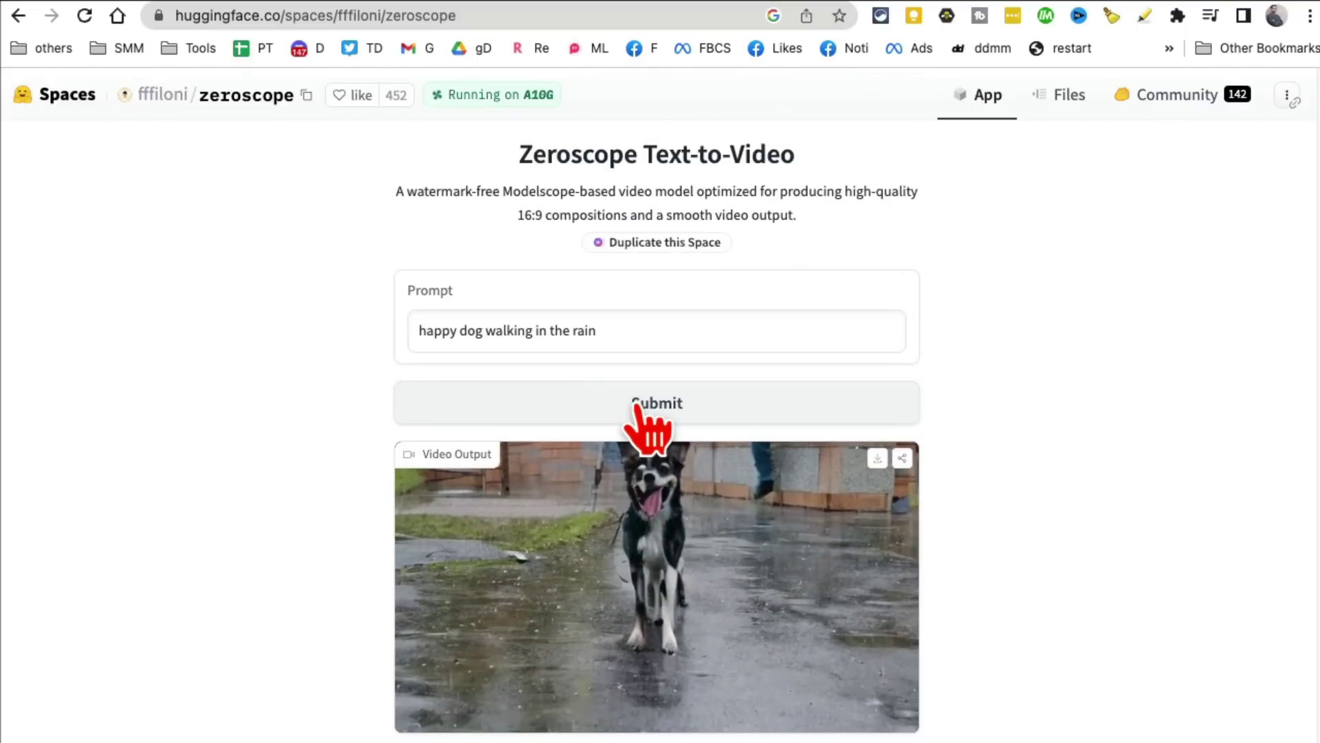
click(627, 331)
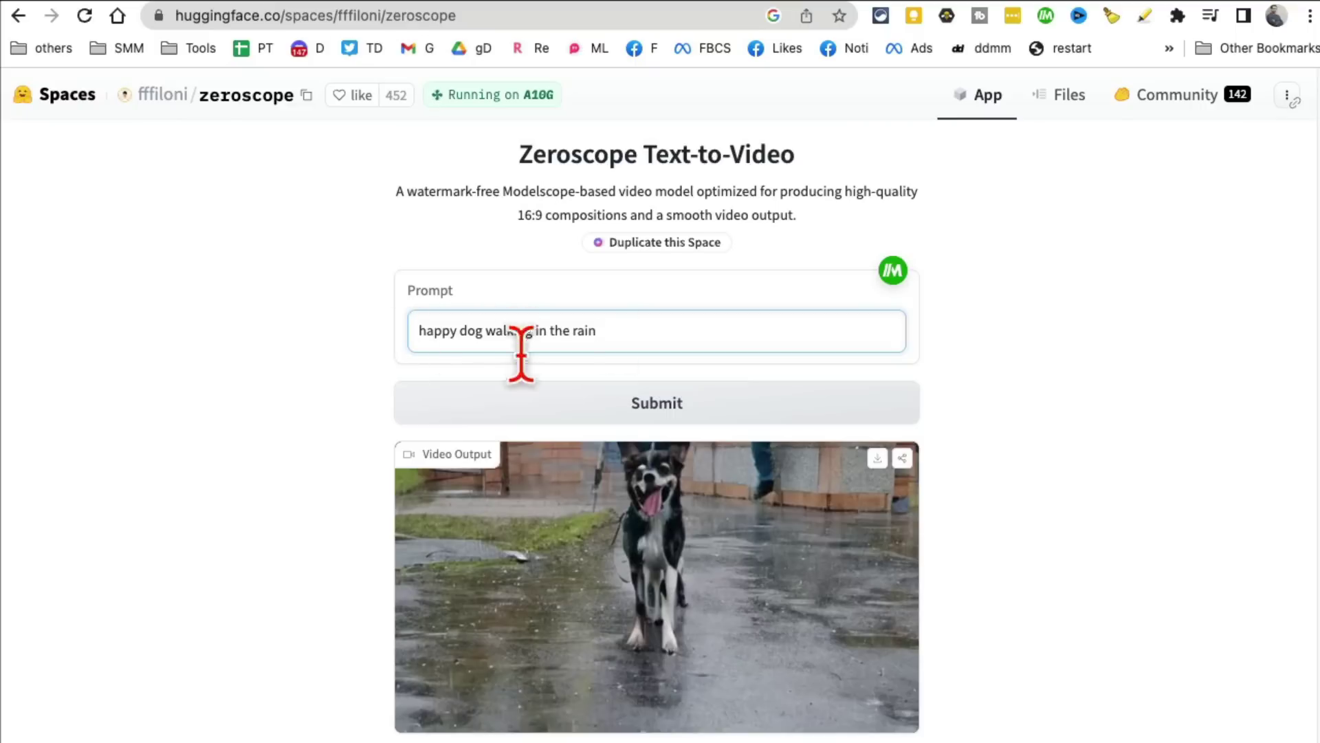